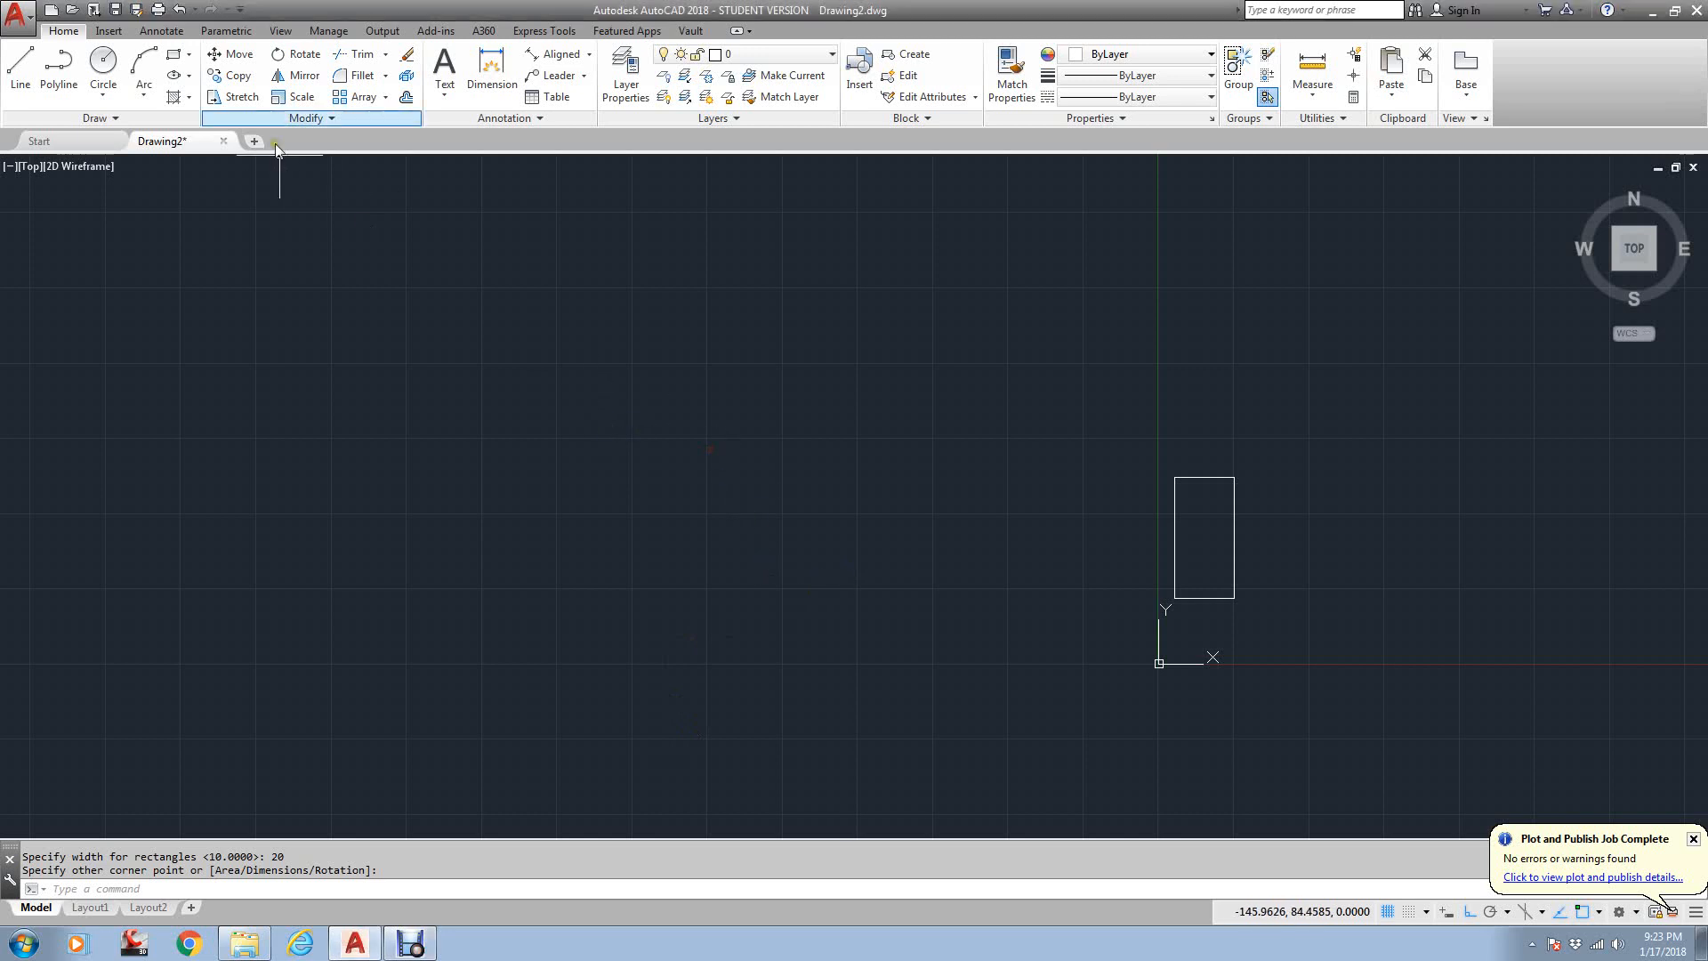
# - Draw a freehand rectangle in the empty area left of the existing one by picking two opposite corners
pyautogui.click(190, 55)
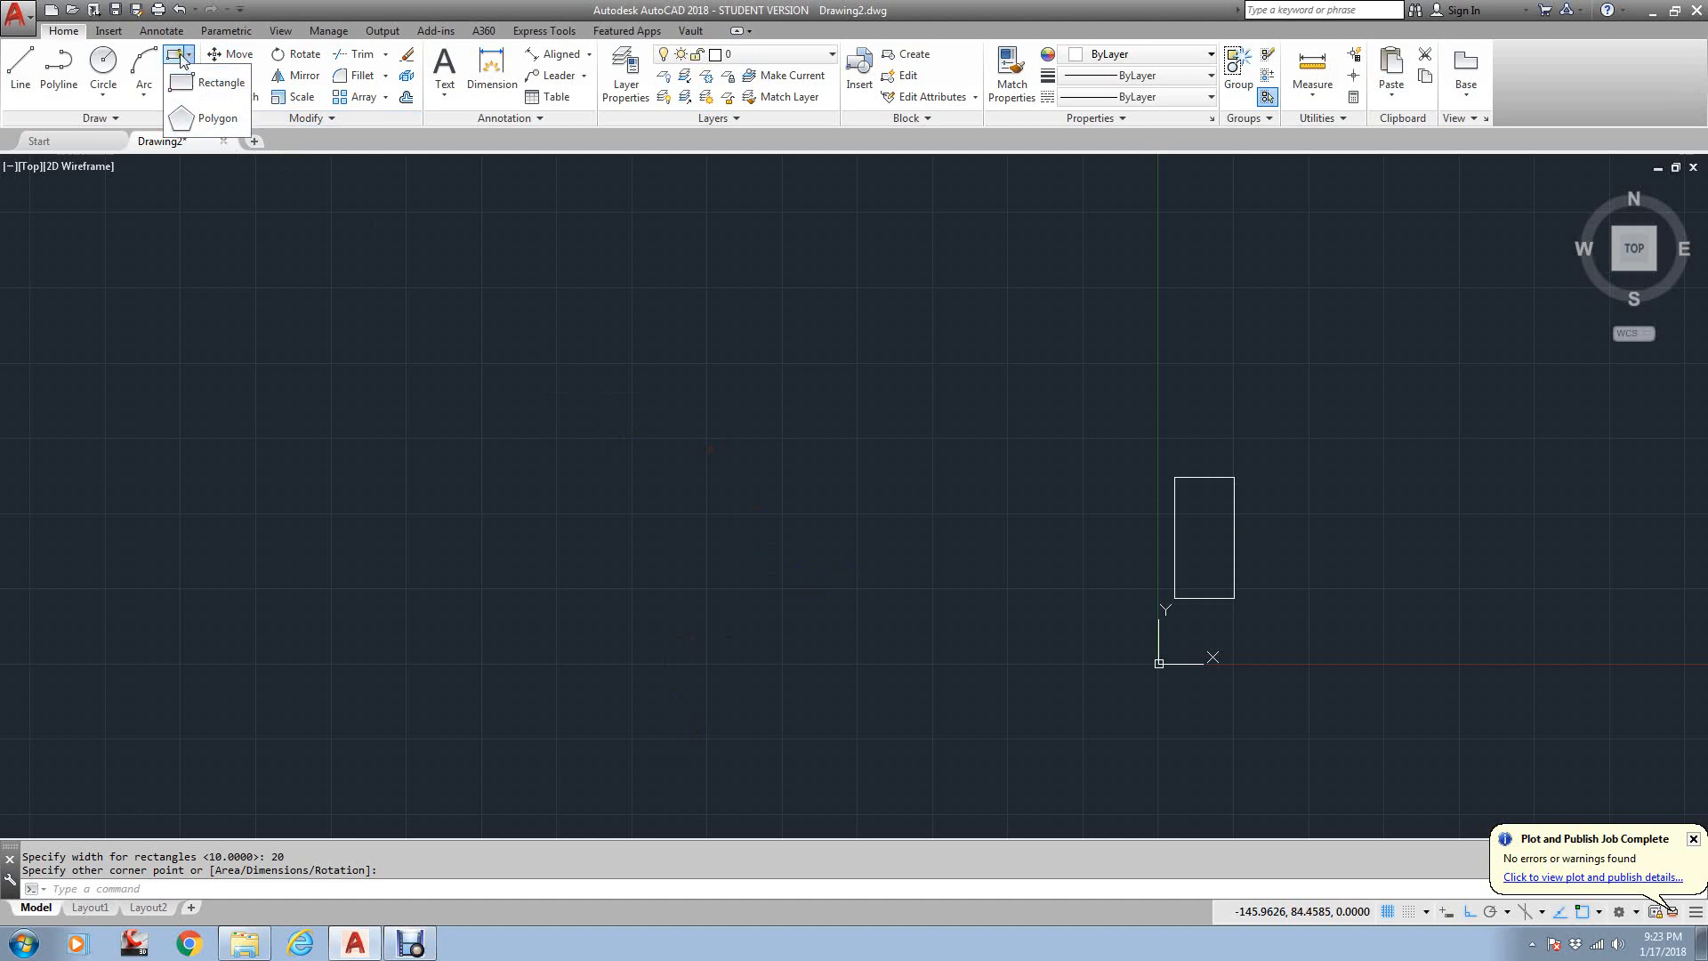
pyautogui.click(176, 56)
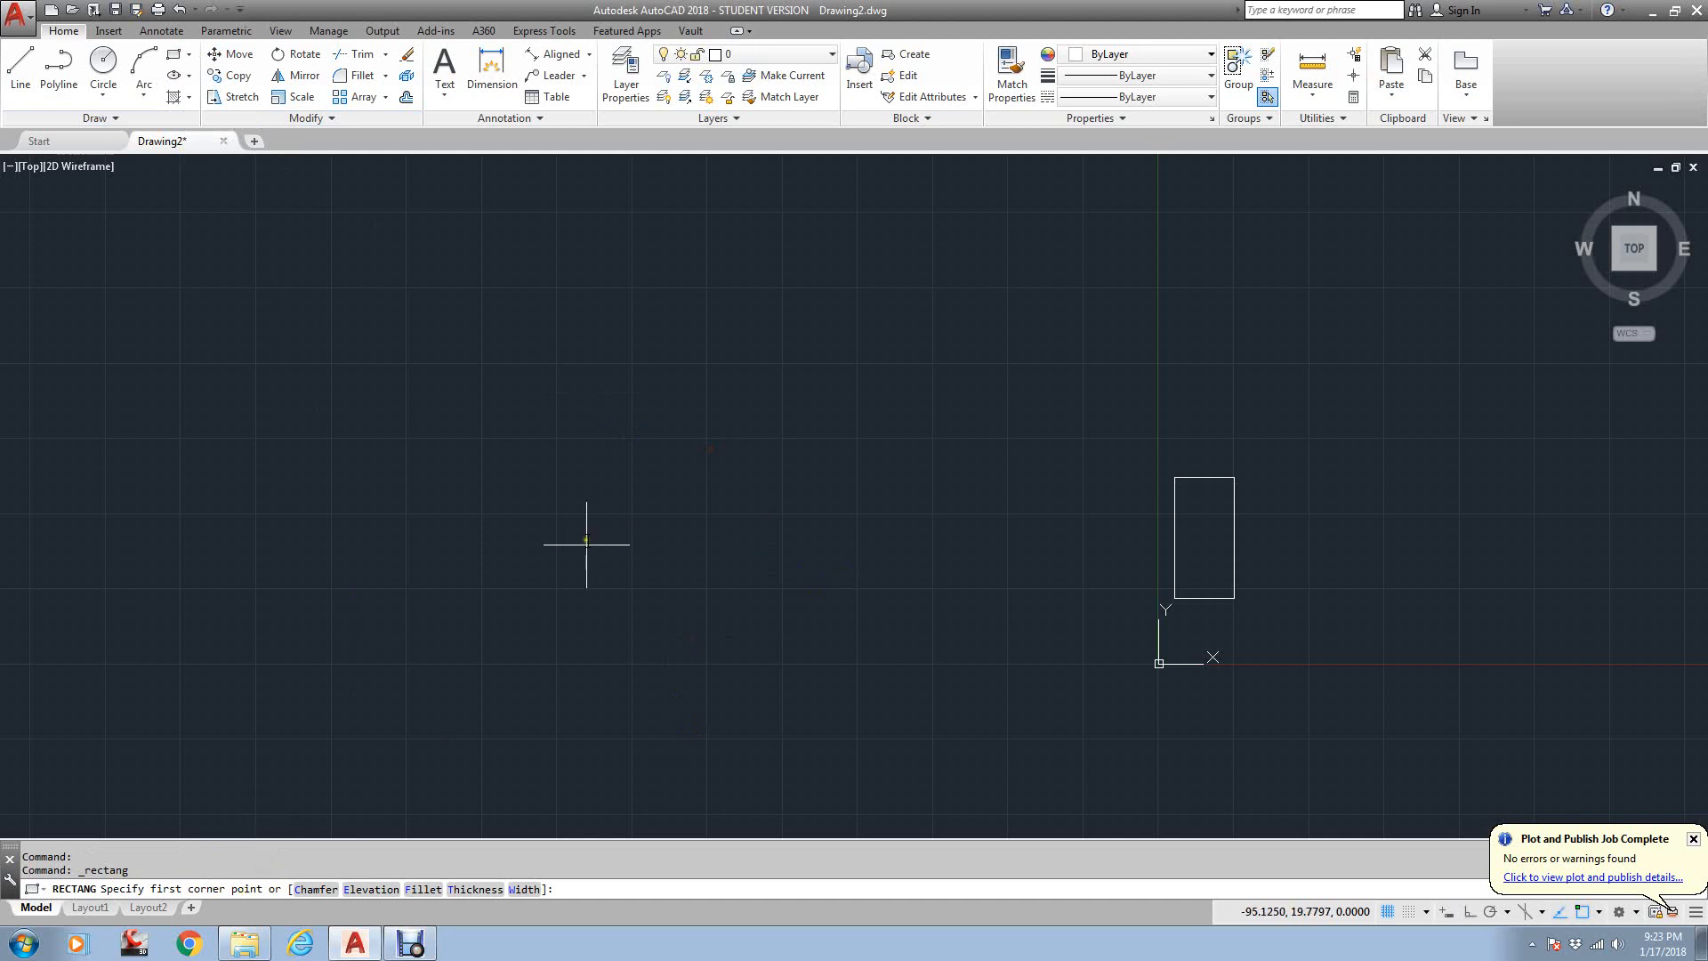
pyautogui.click(568, 512)
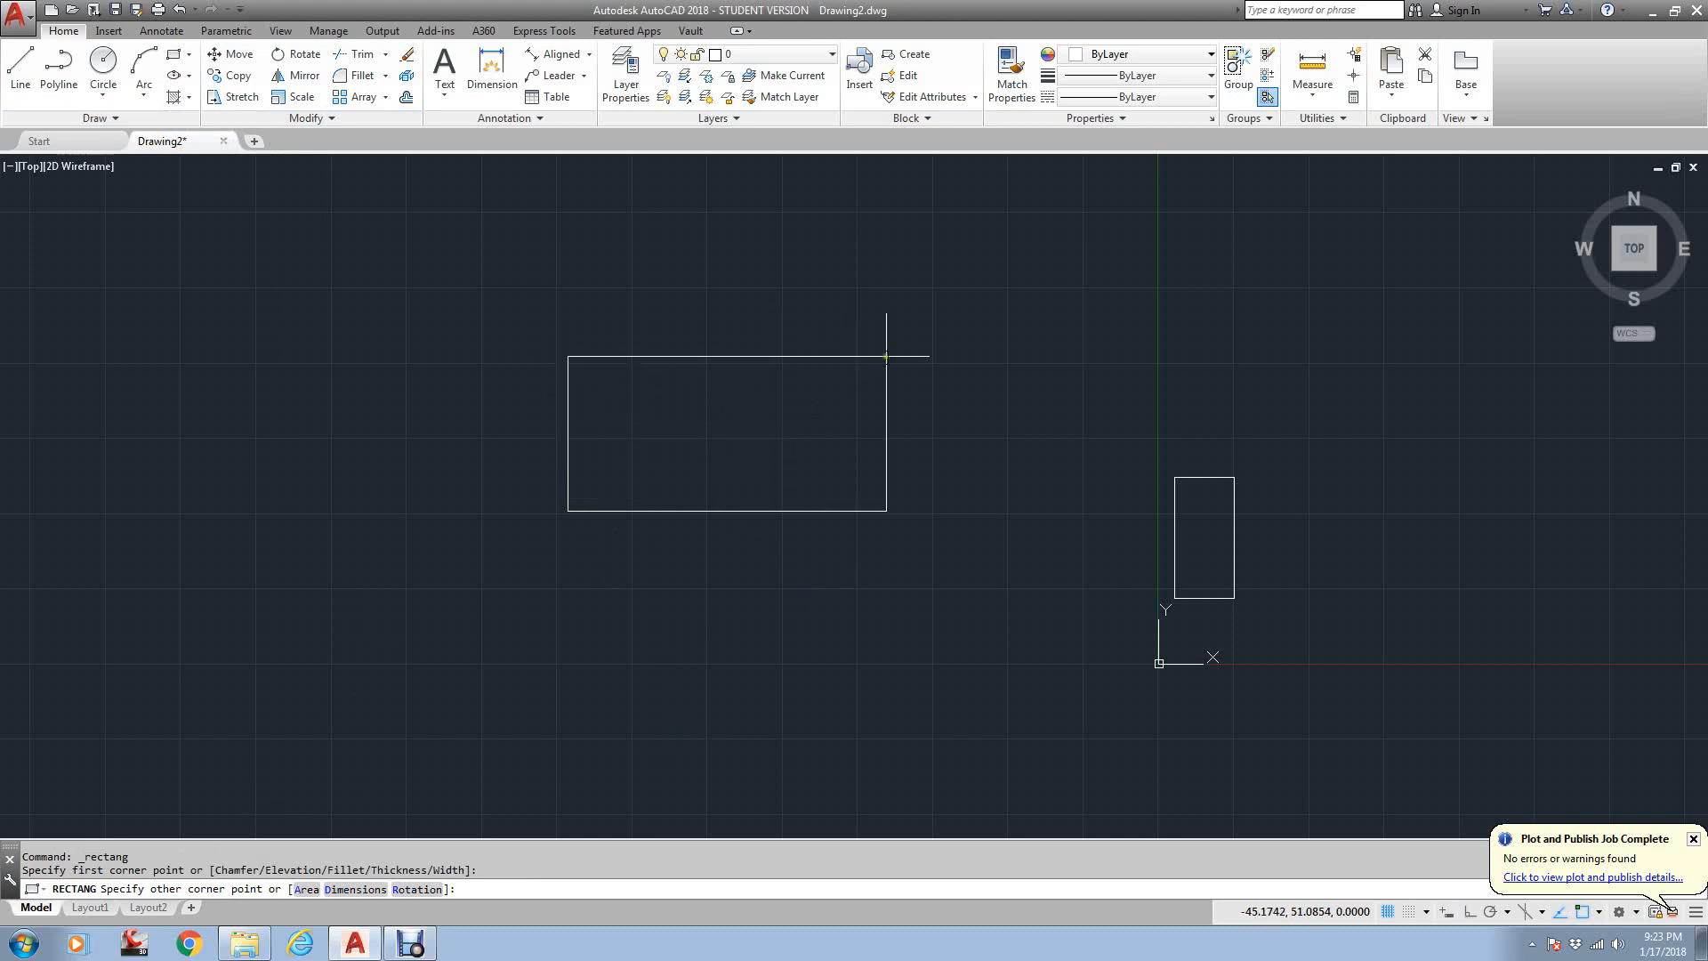
pyautogui.click(940, 324)
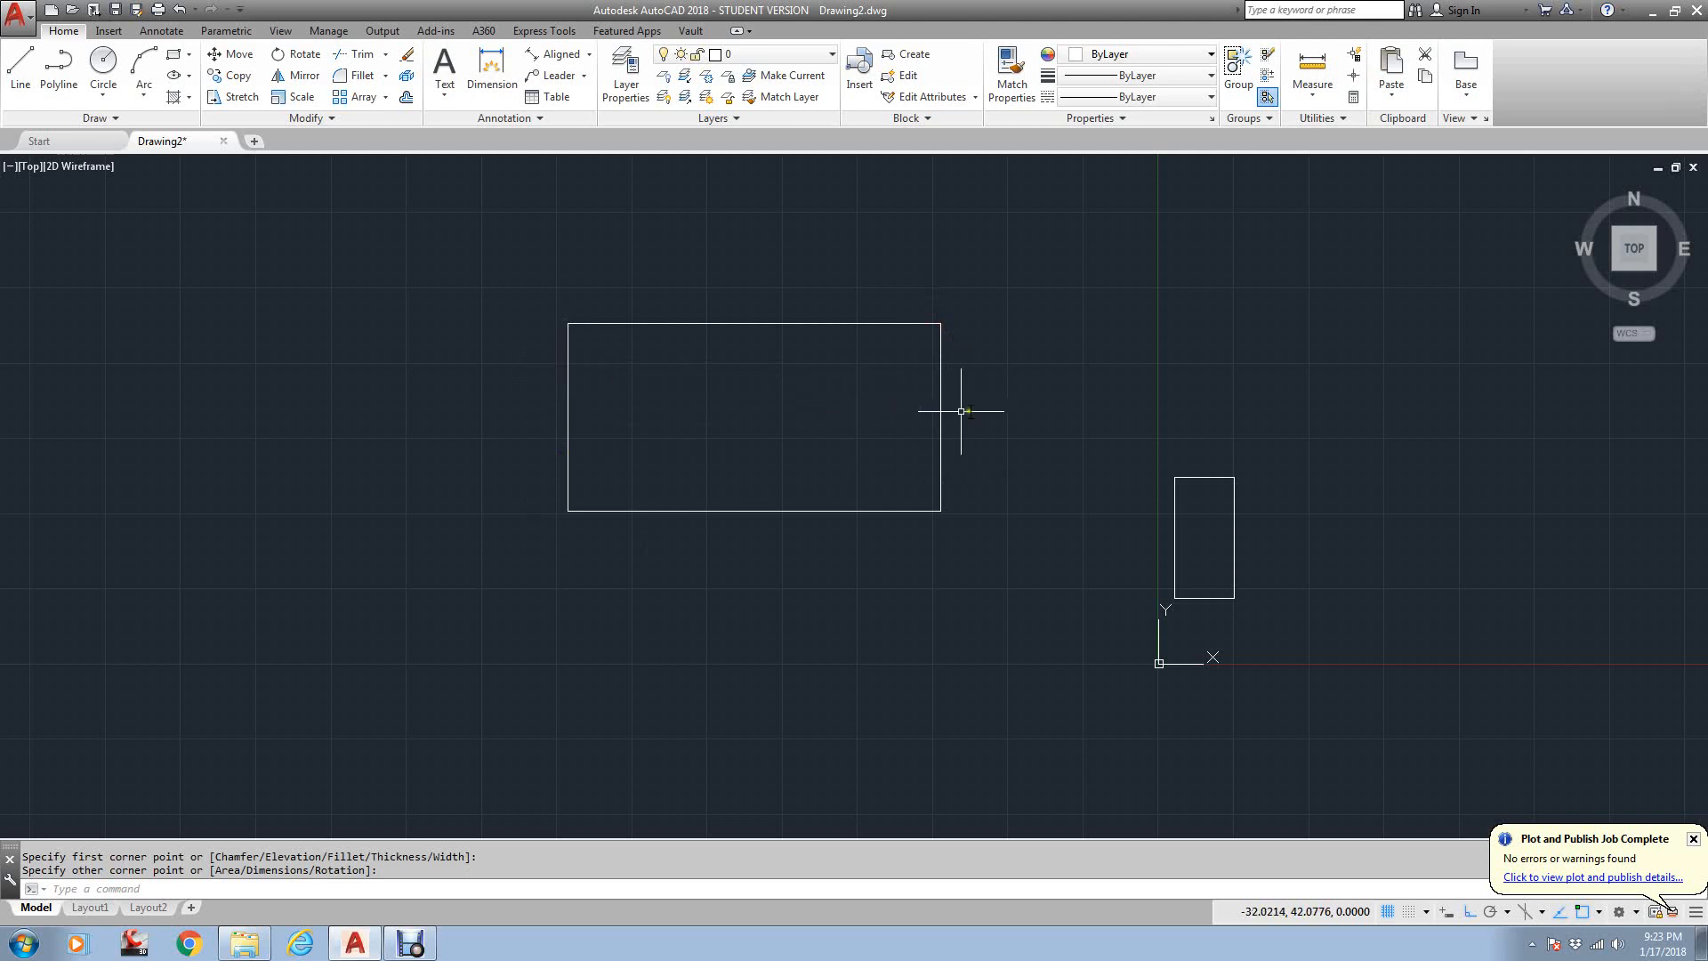
# - Erase the large freehand rectangle
pyautogui.write('e')
pyautogui.press('Return')
pyautogui.click(799, 323)
pyautogui.press('Return')
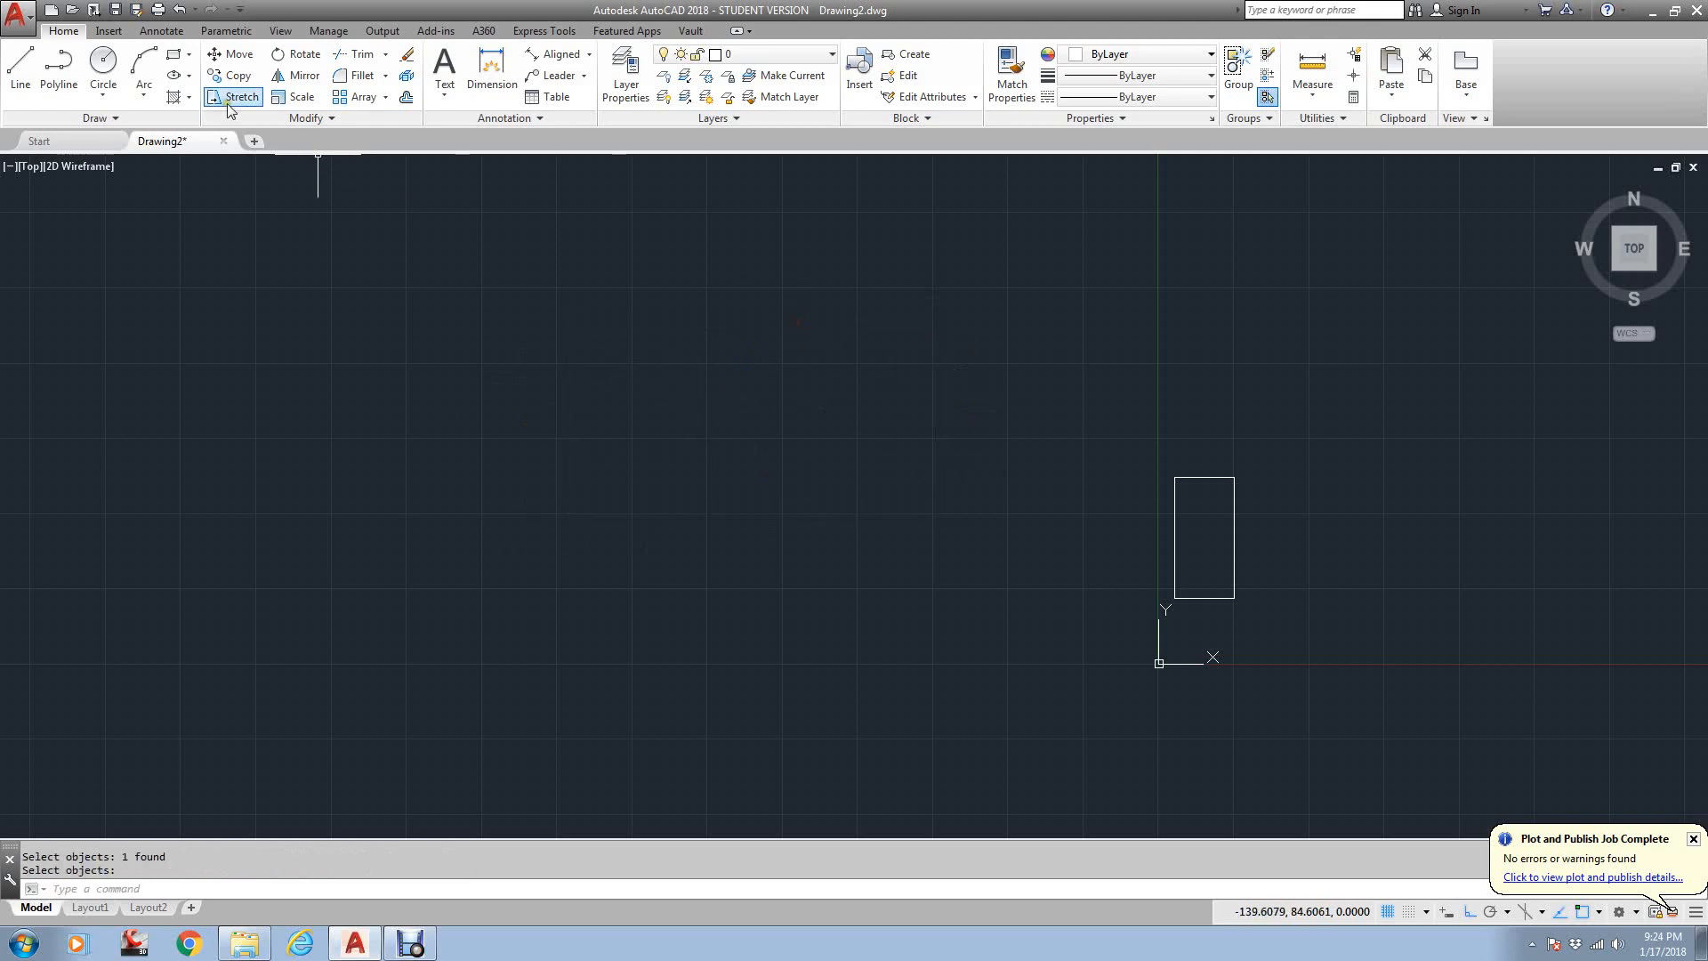
# - Draw a rectangle by dimensions, length 15 and width 30, in the empty area well left of the existing one, extending up and right
pyautogui.click(173, 54)
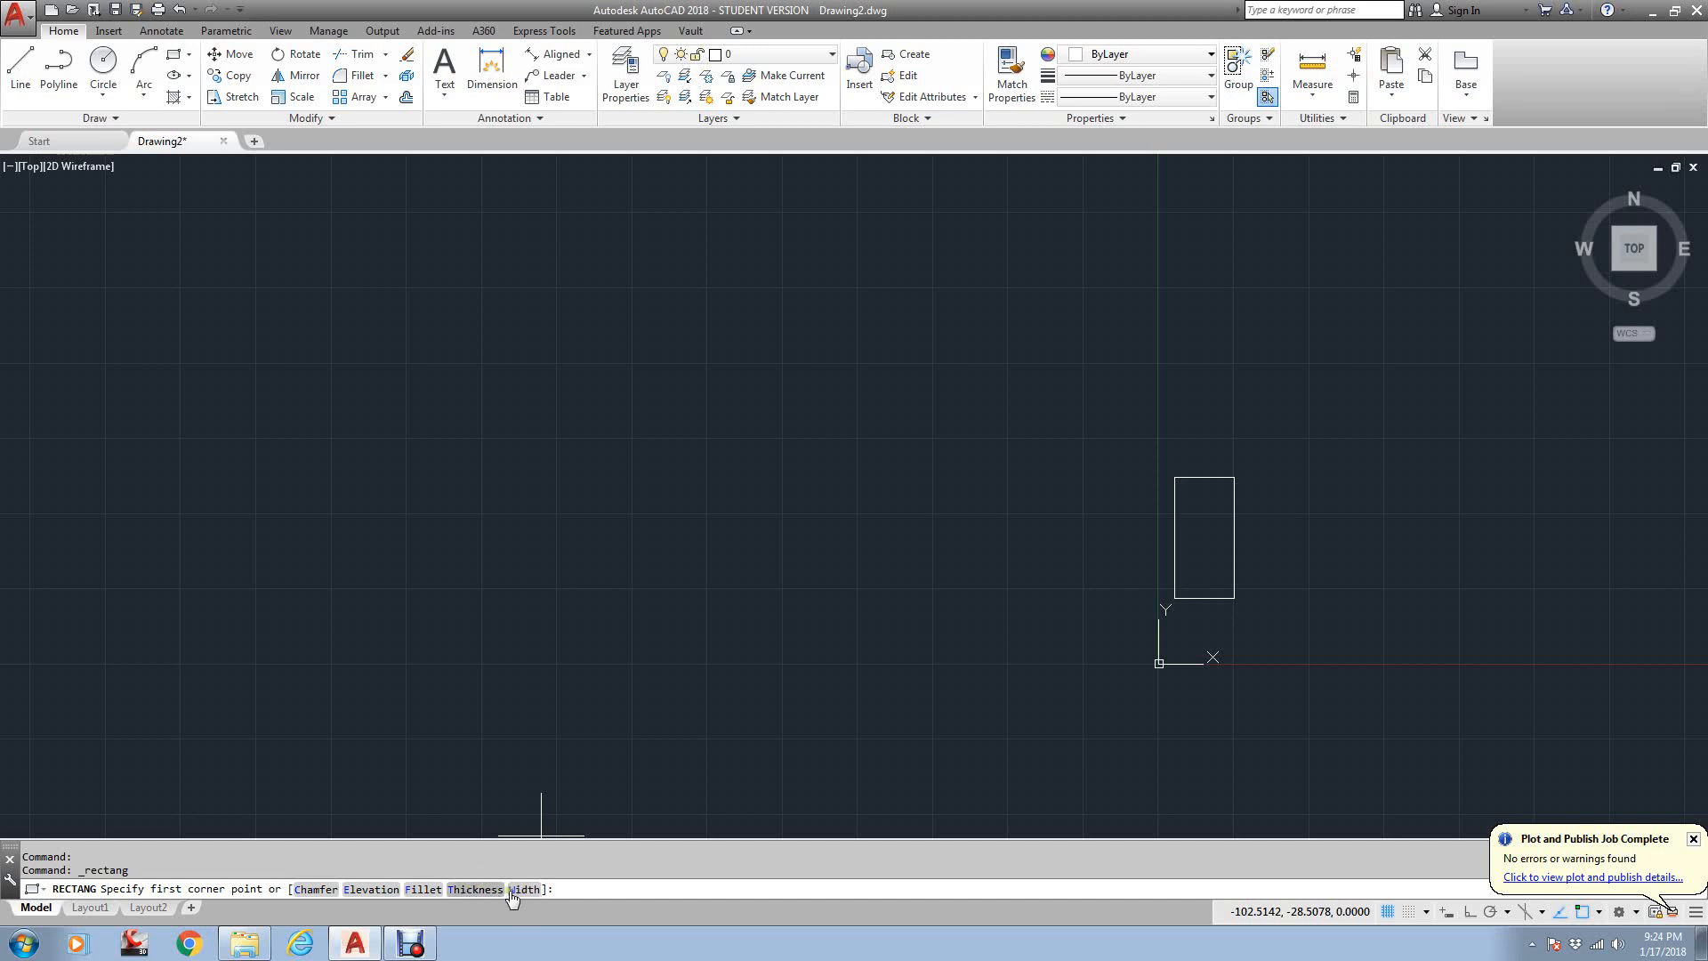
pyautogui.click(407, 597)
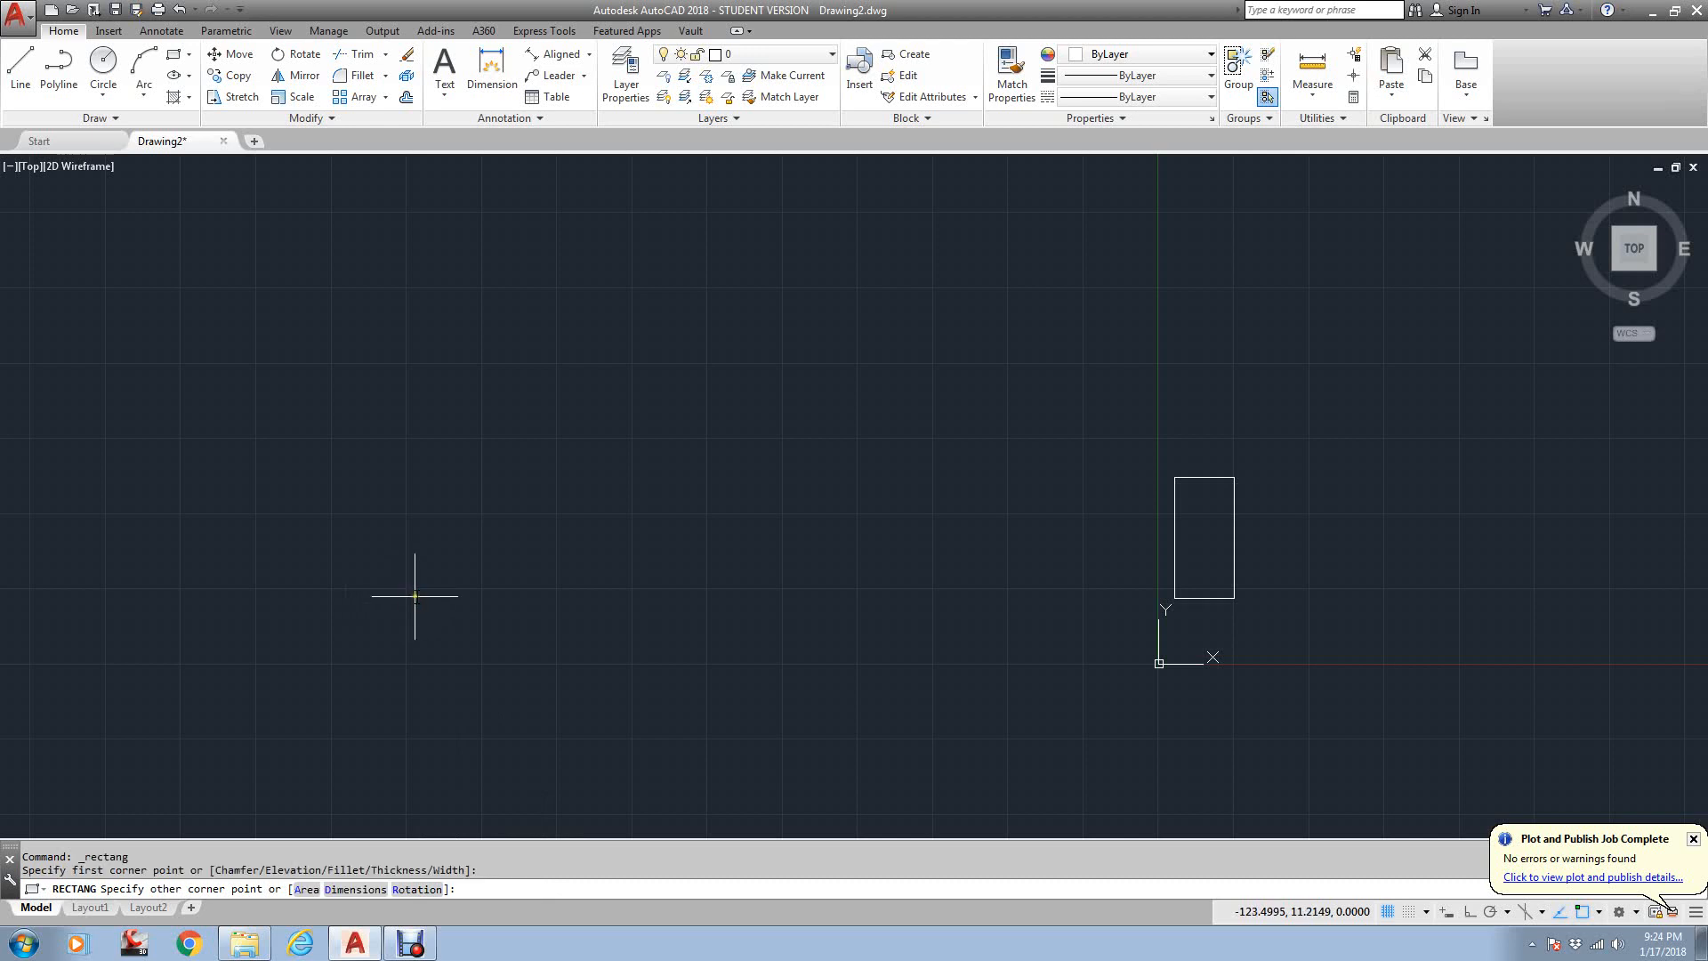
pyautogui.click(361, 890)
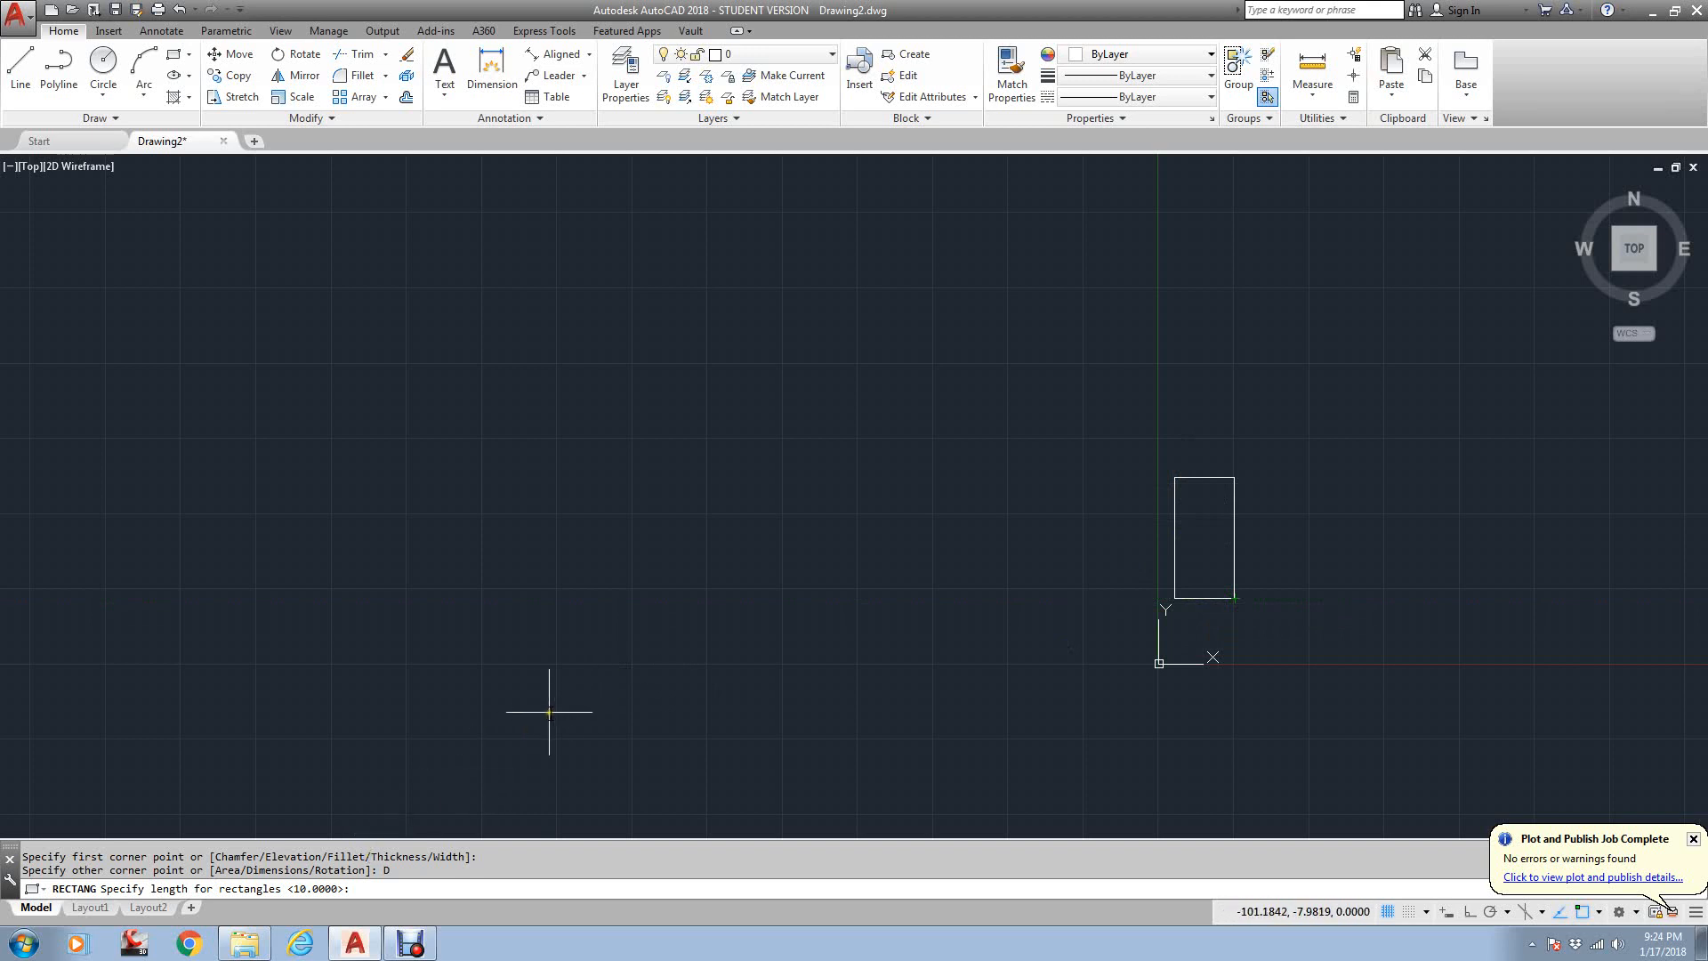
pyautogui.write('5')
pyautogui.press('Return')
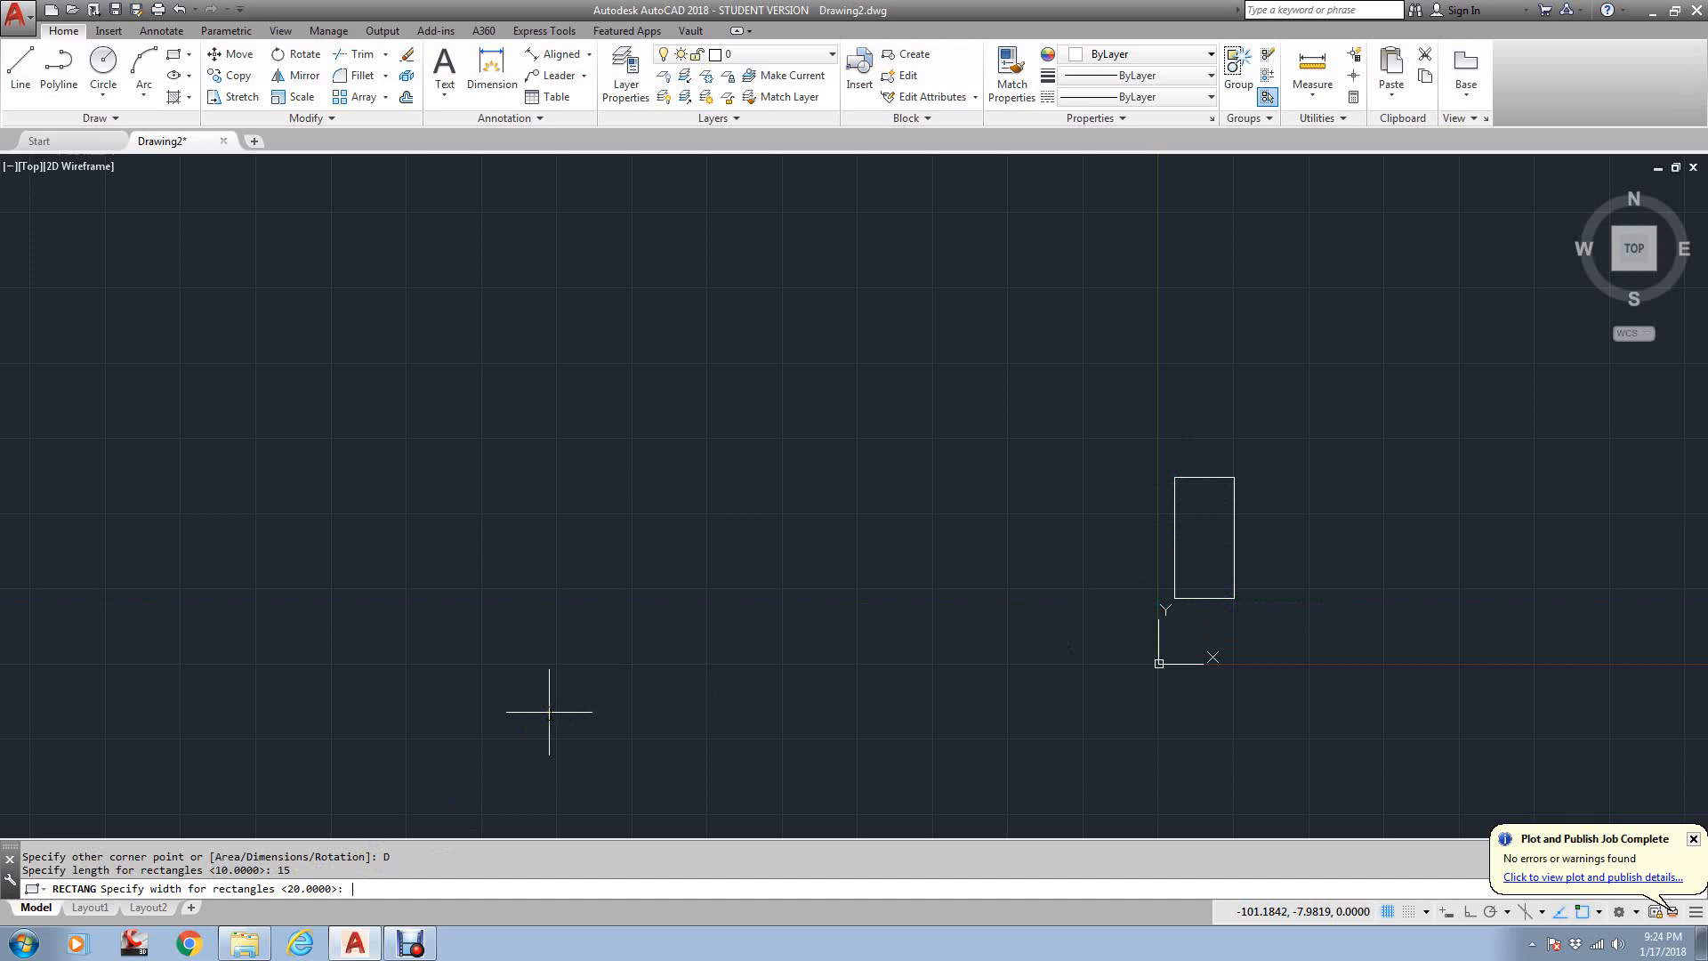
pyautogui.write('30')
pyautogui.press('Return')
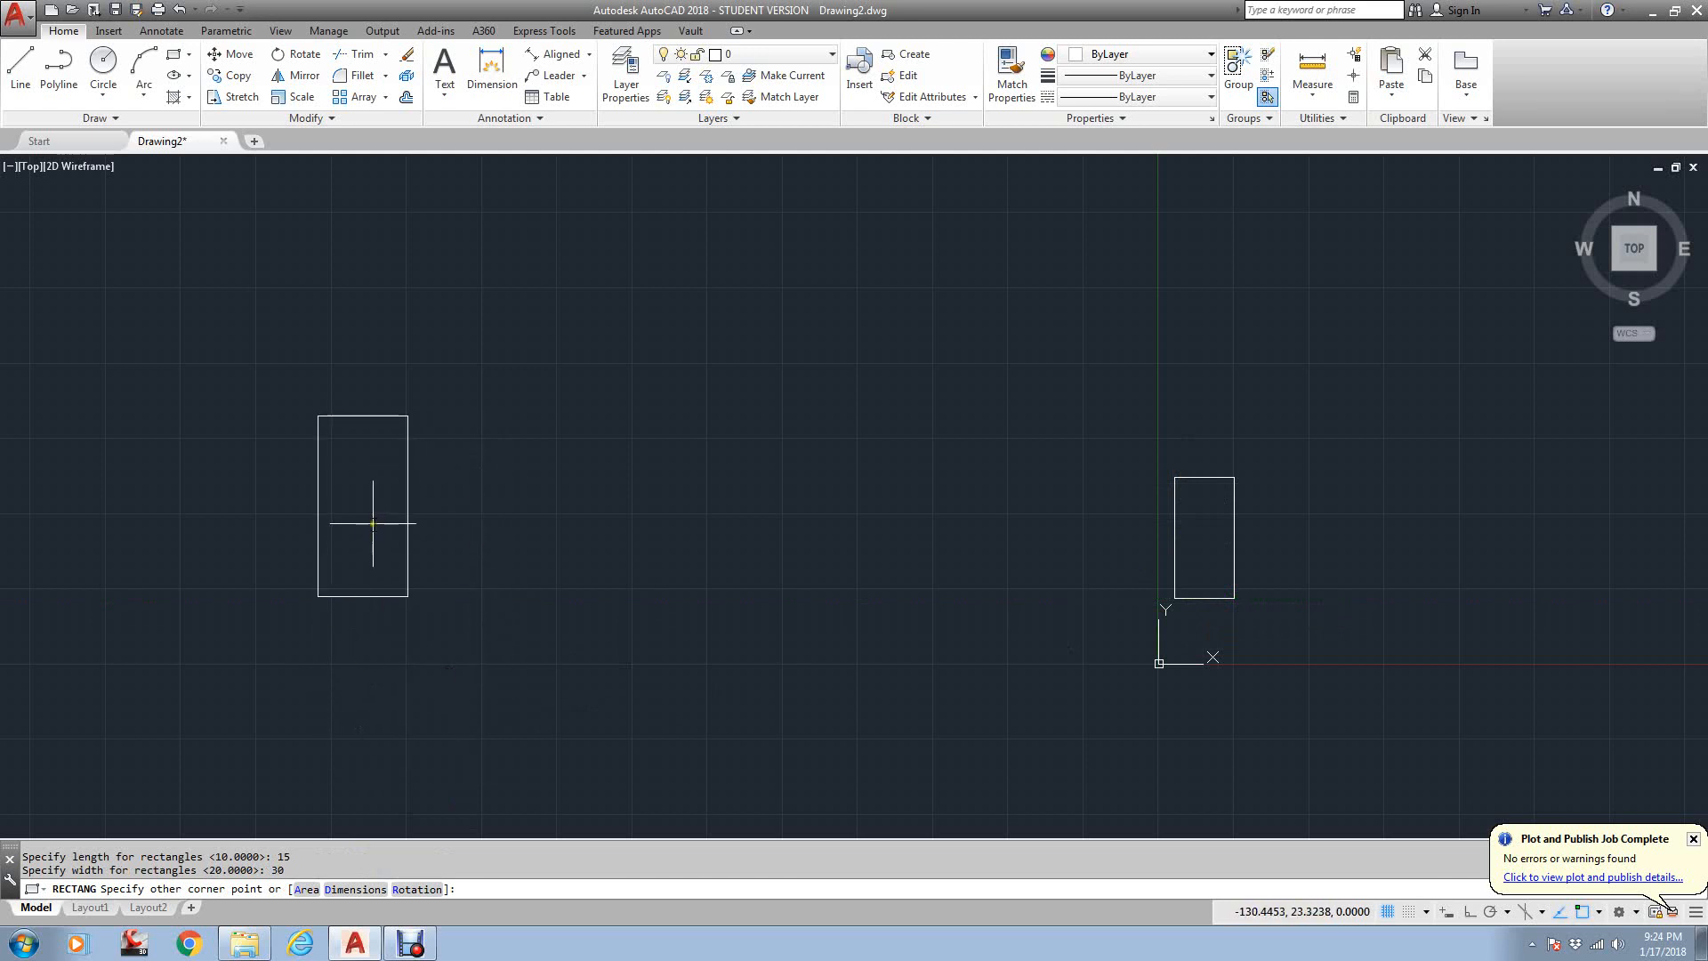
pyautogui.click(474, 519)
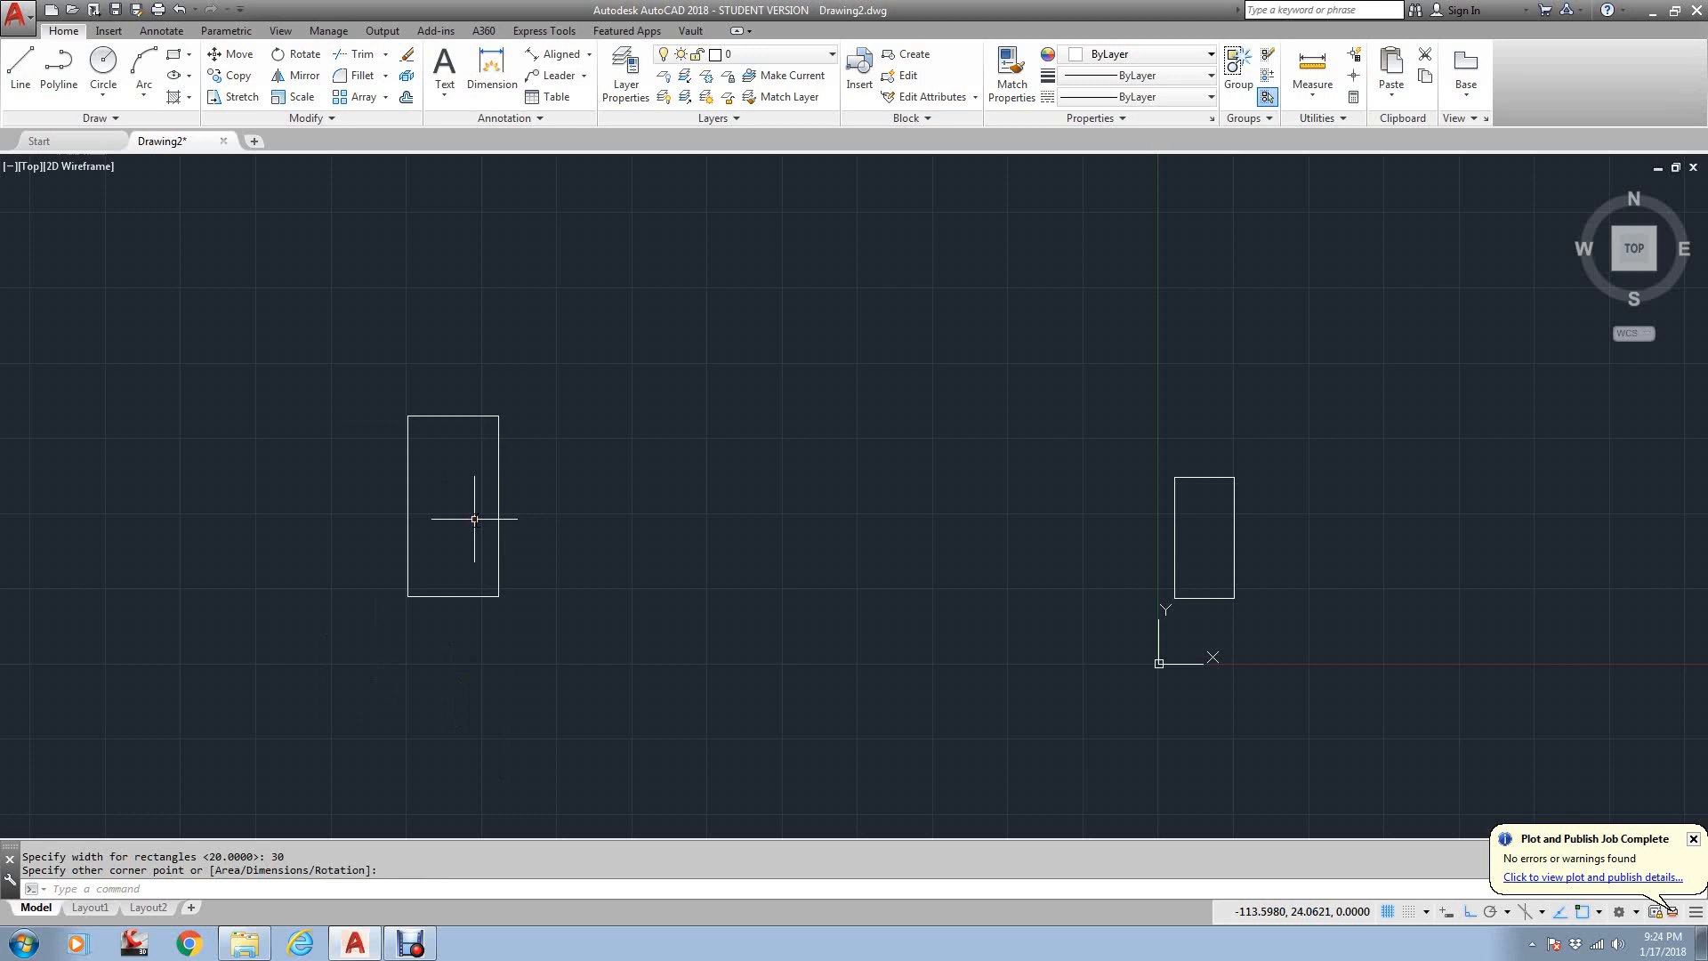
# - Draw two separate short horizontal lines between the rectangles, the first above and to the left of the second
pyautogui.scroll(4, 436, 420)
pyautogui.scroll(-4, 443, 419)
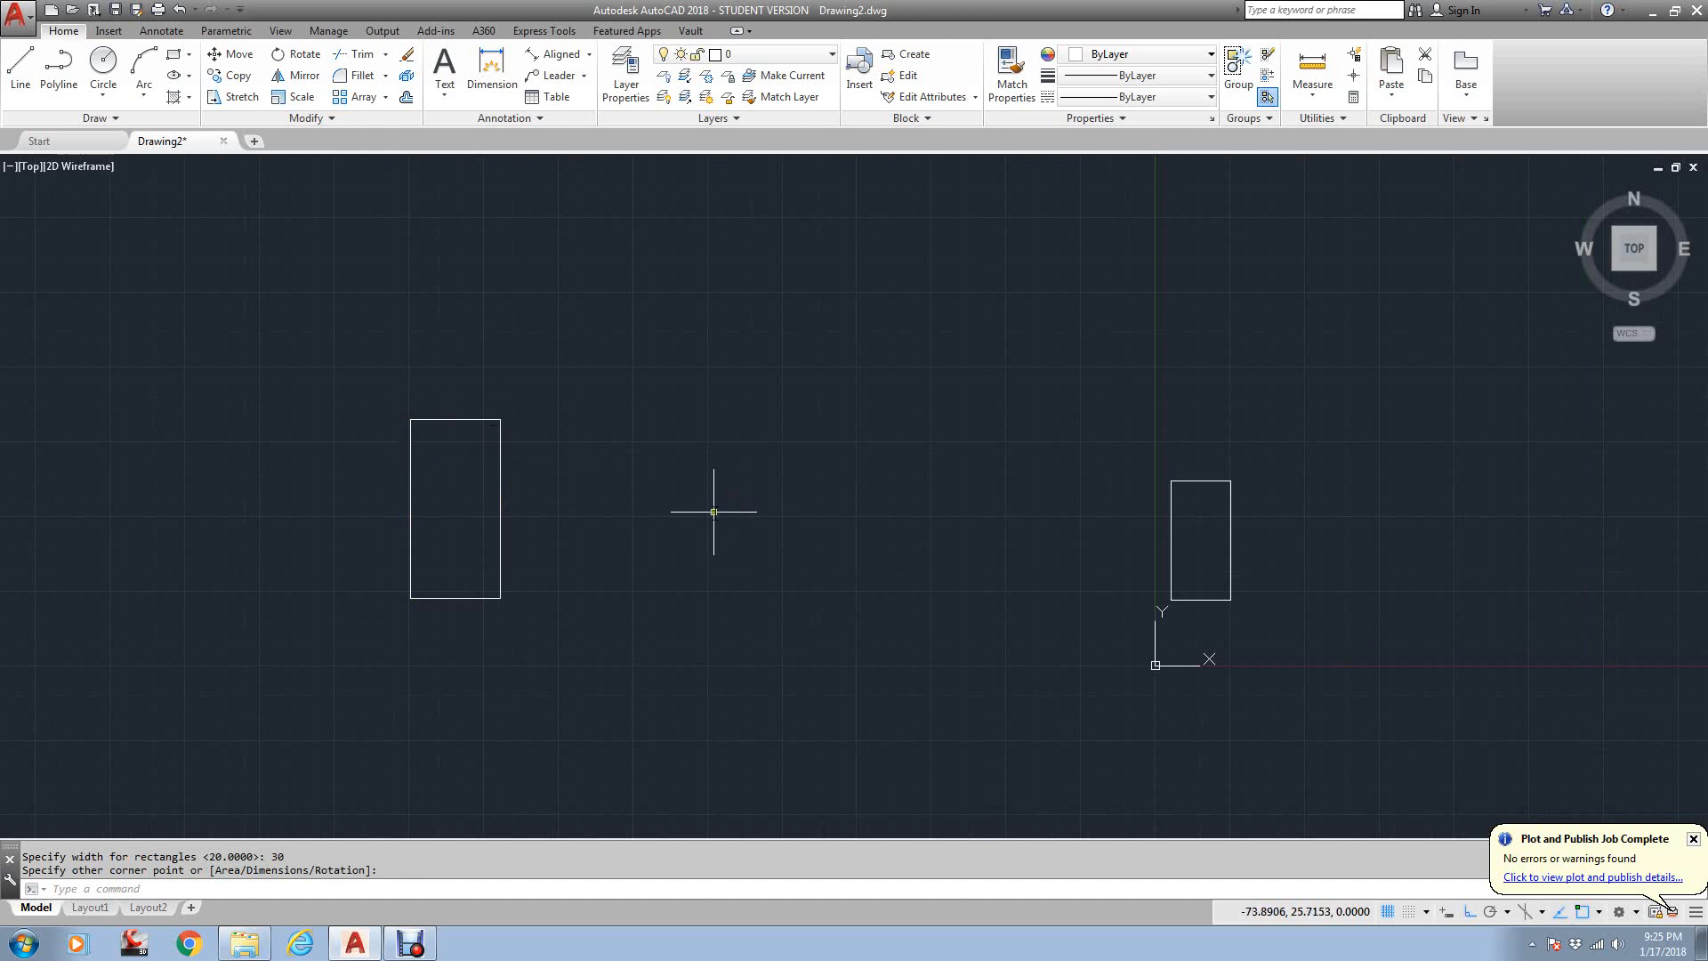
pyautogui.press('Escape')
pyautogui.write('l')
pyautogui.press('Return')
pyautogui.click(623, 336)
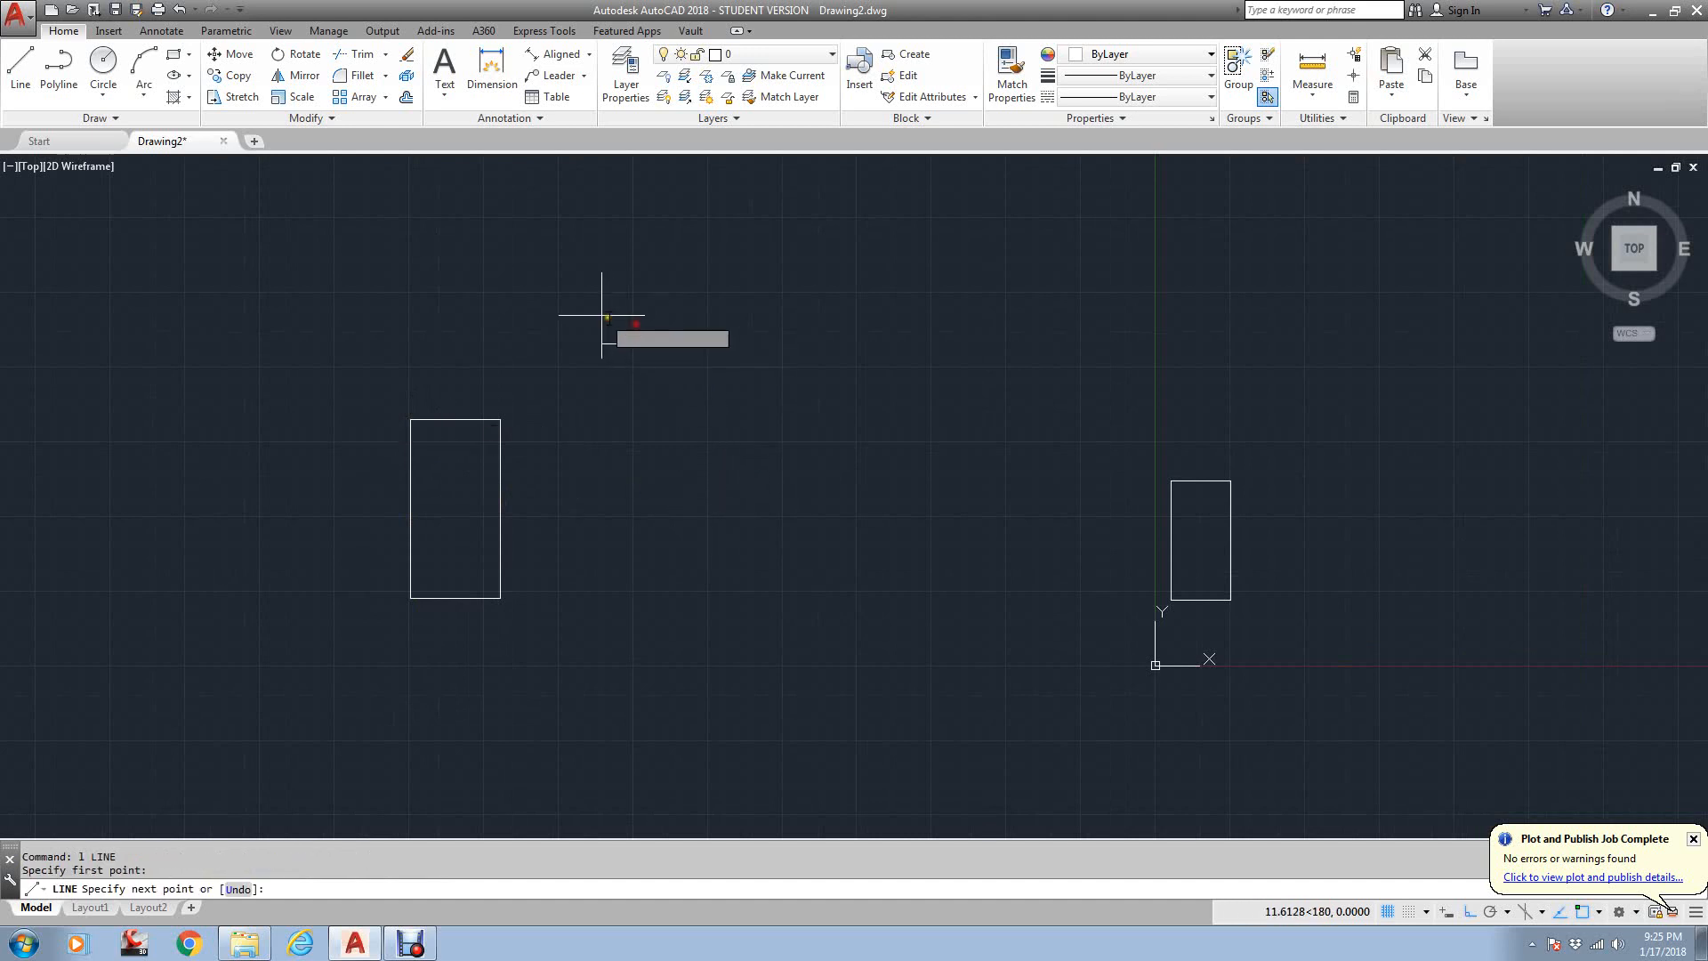
pyautogui.press('Return')
pyautogui.press('Return')
pyautogui.click(864, 560)
pyautogui.click(992, 559)
pyautogui.press('Return')
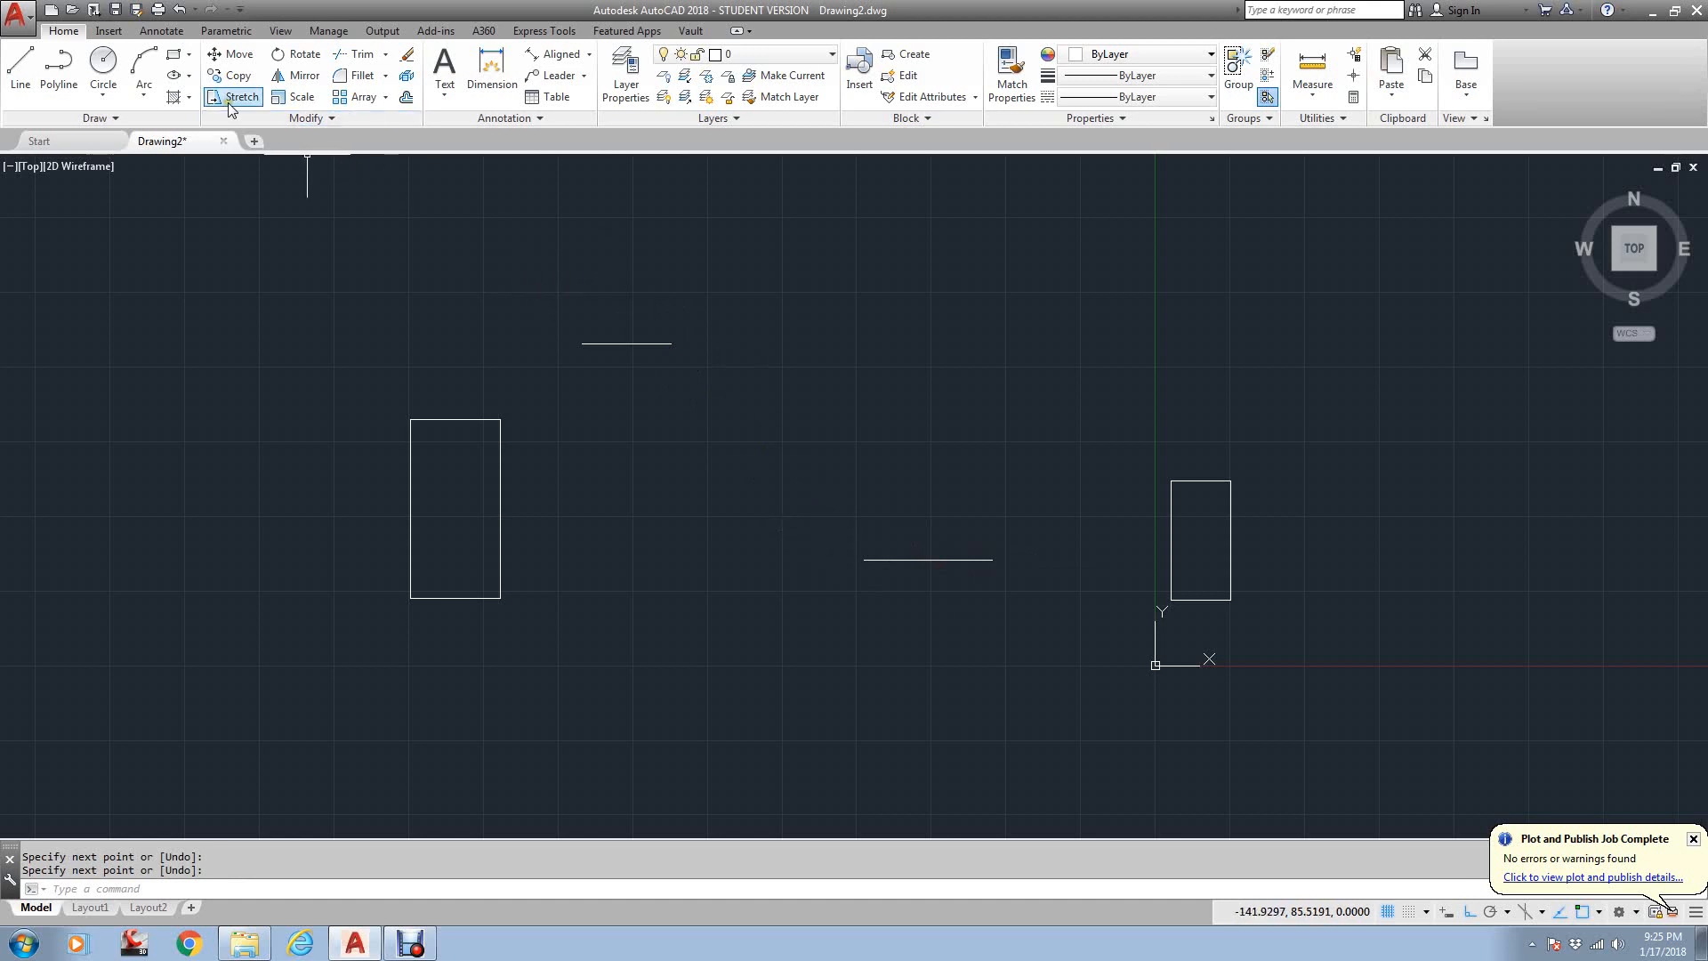
# - Draw a rectangle from the upper line's right endpoint to the lower line's left endpoint using endpoint snaps
pyautogui.click(174, 58)
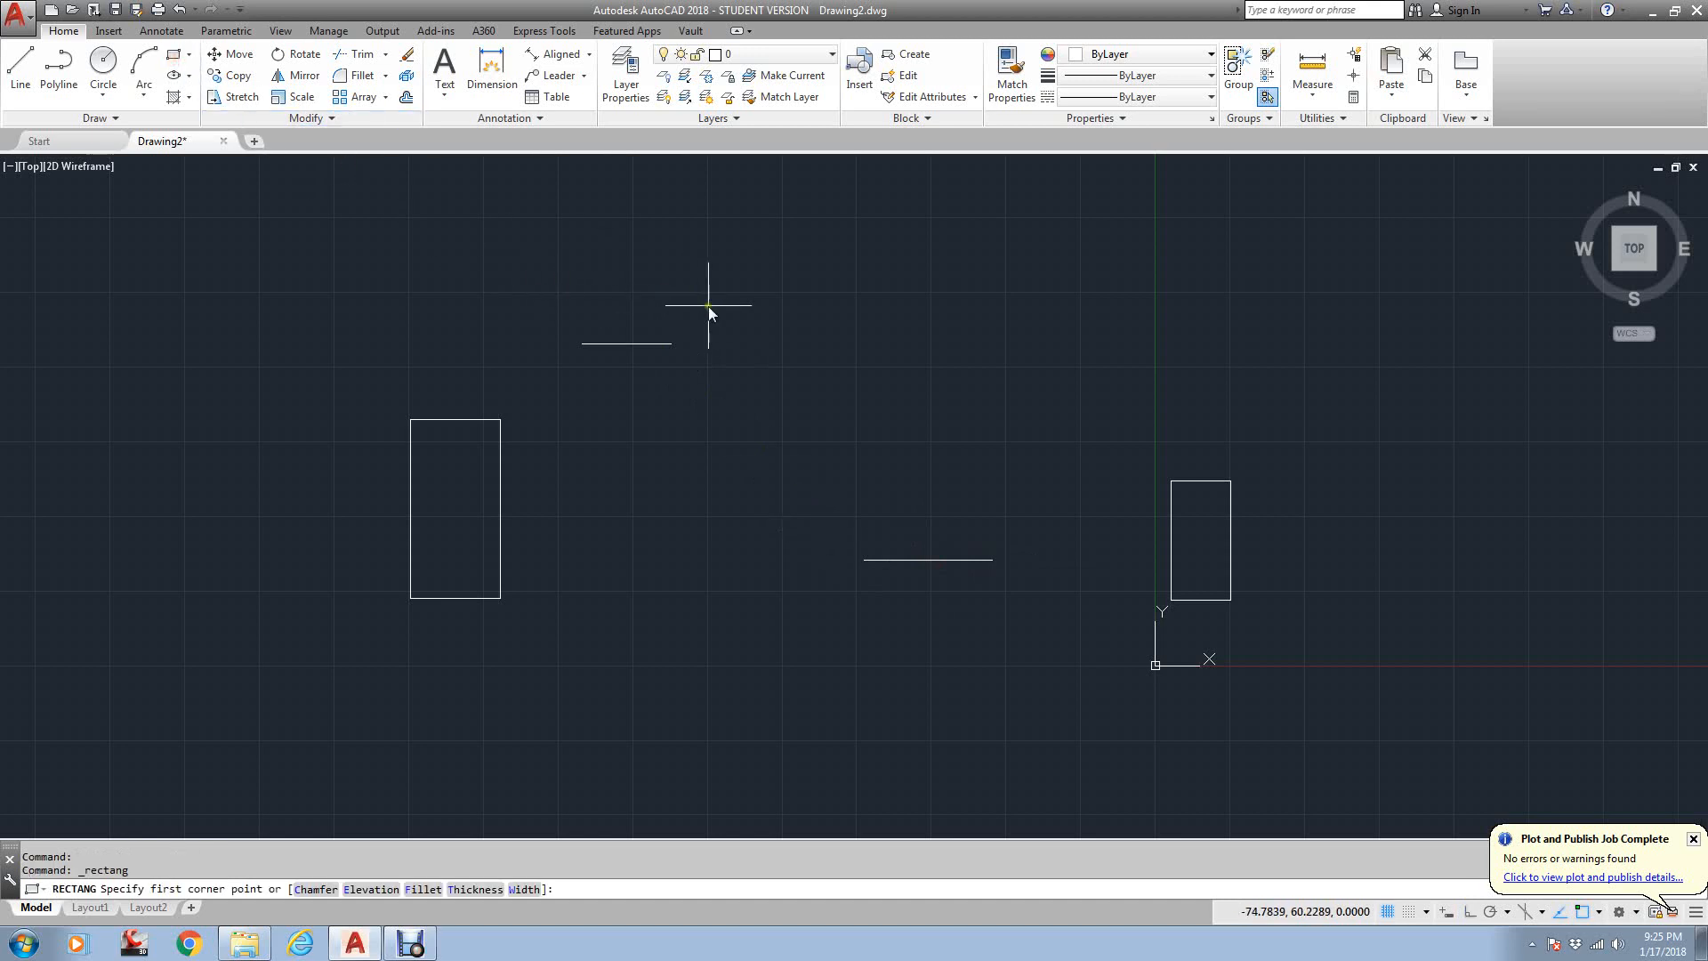
pyautogui.write('end')
pyautogui.press('Return')
pyautogui.click(676, 340)
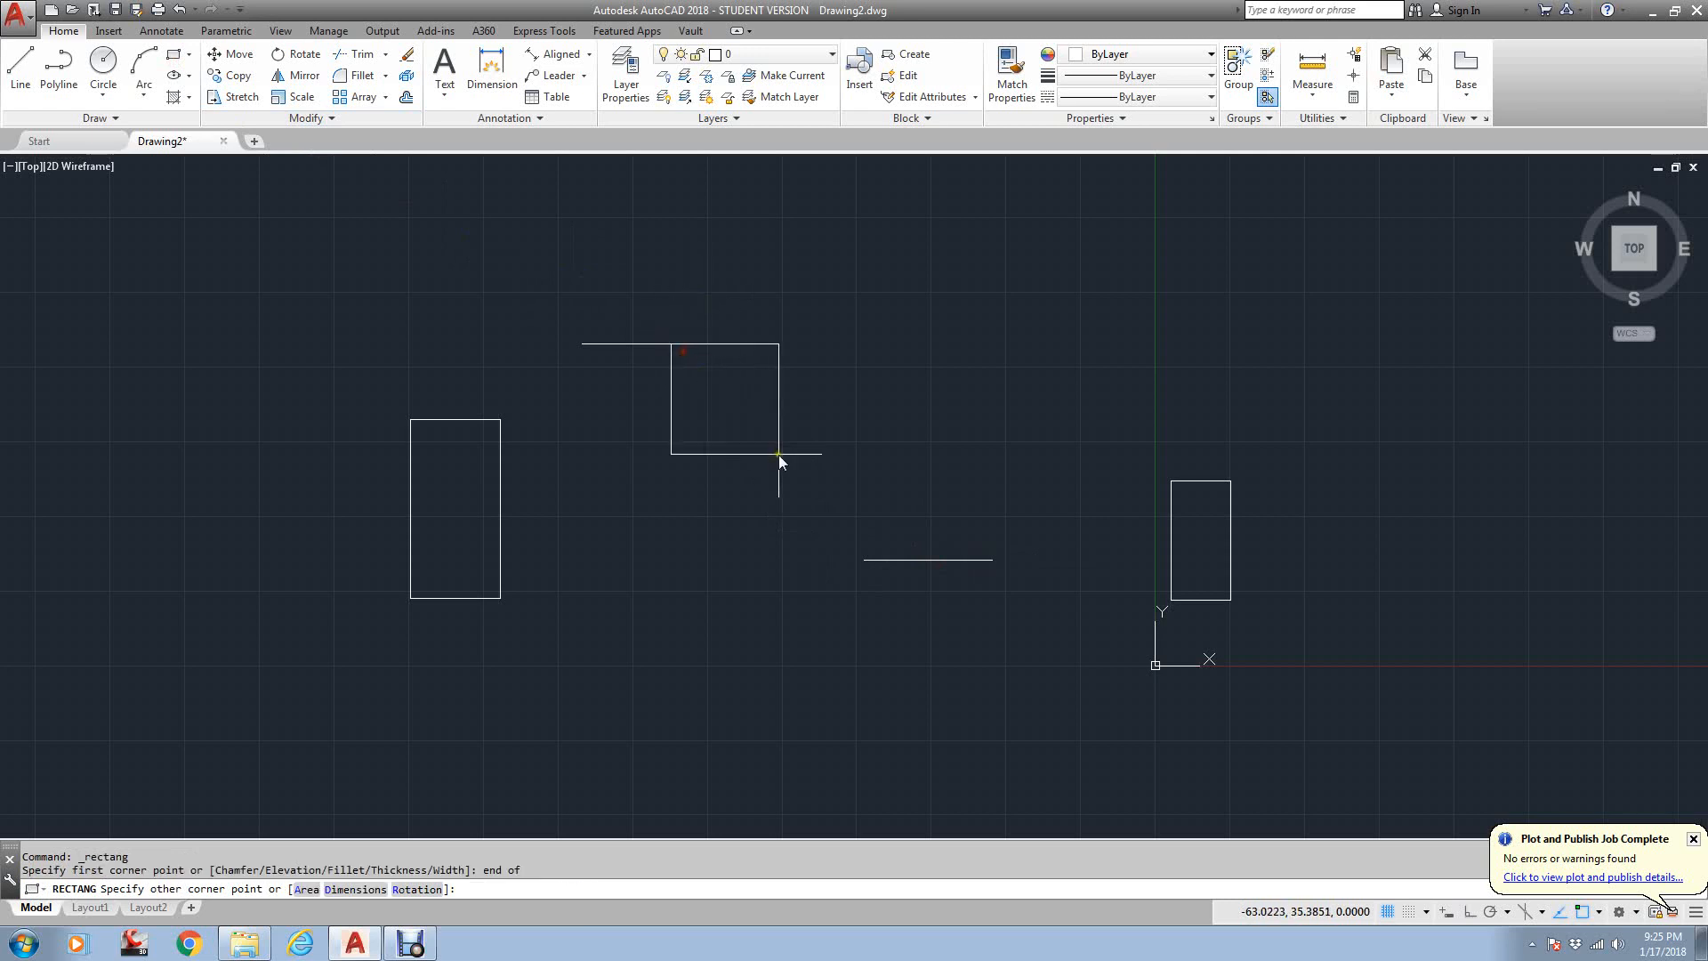
pyautogui.write('end of')
pyautogui.press('Return')
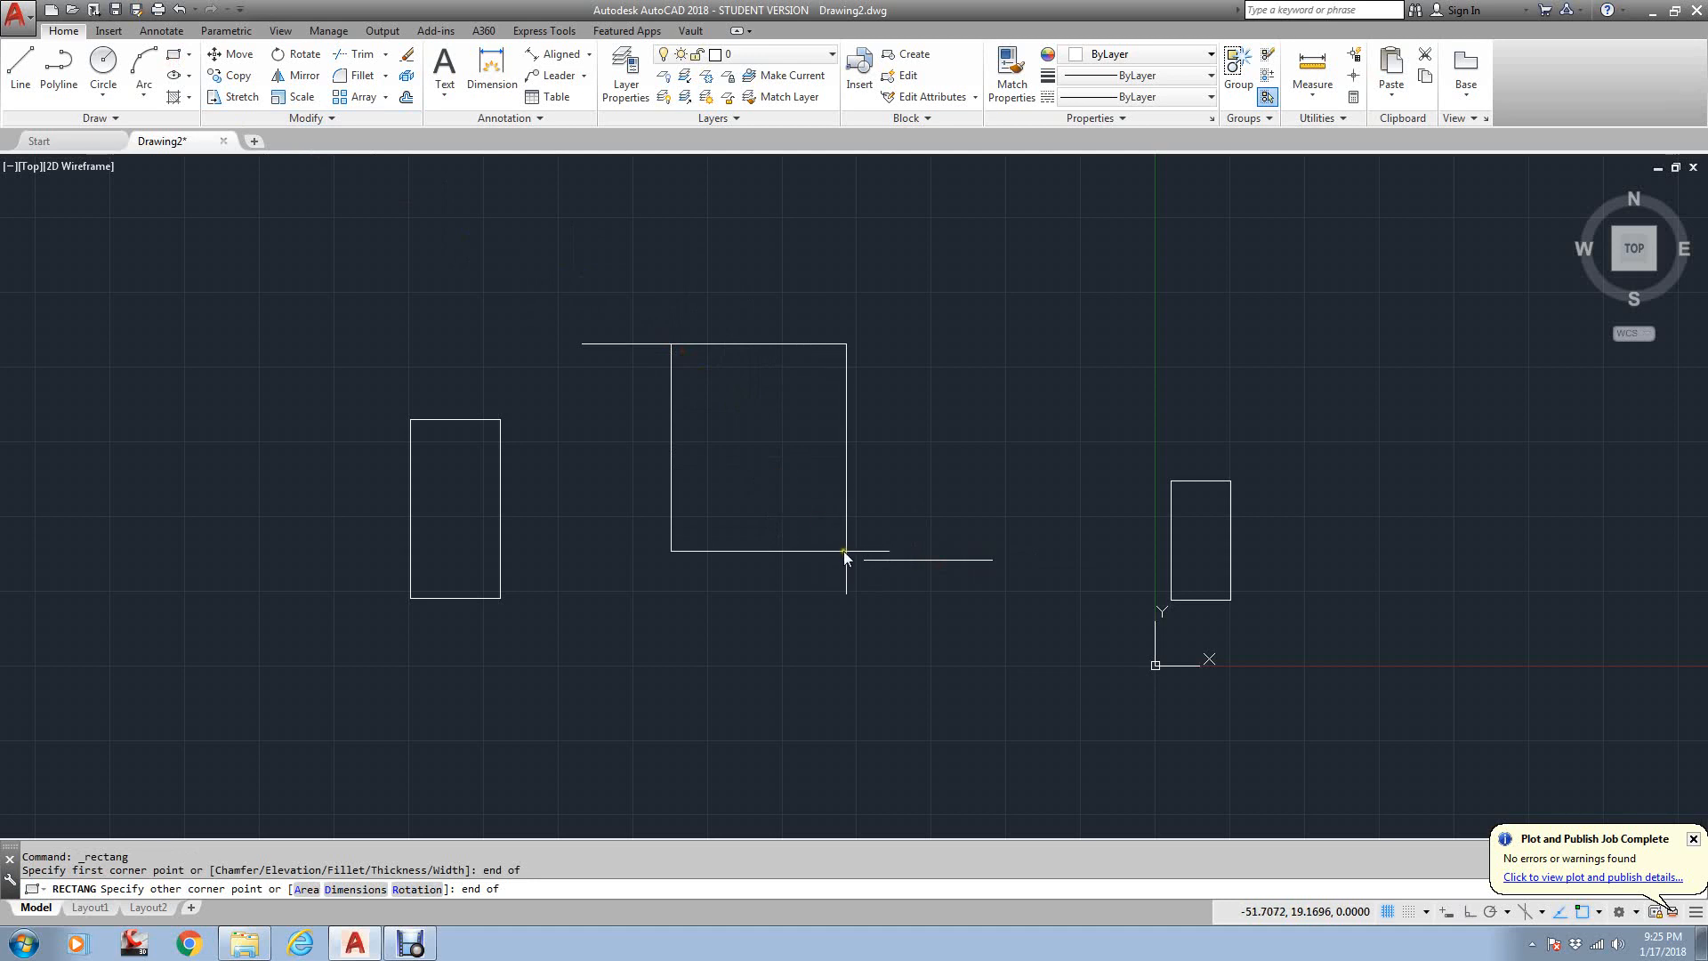
pyautogui.click(862, 562)
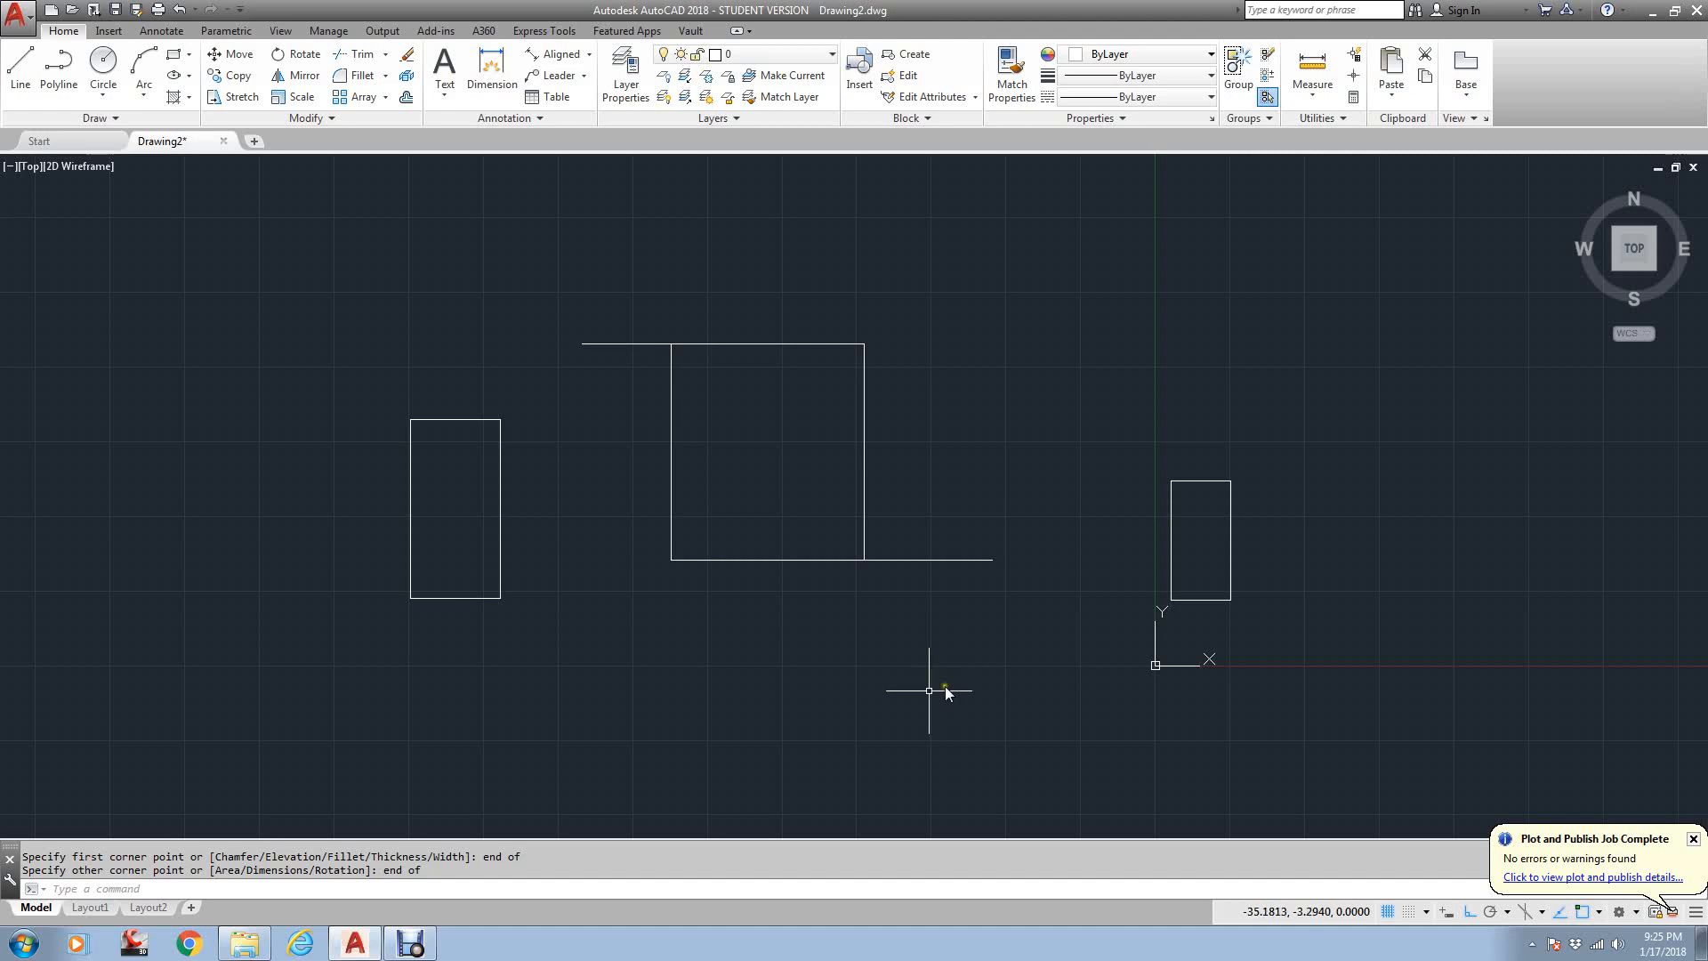
pyautogui.scroll(-2, 877, 591)
pyautogui.moveTo(877, 591); pyautogui.dragTo(910, 548, button='middle')
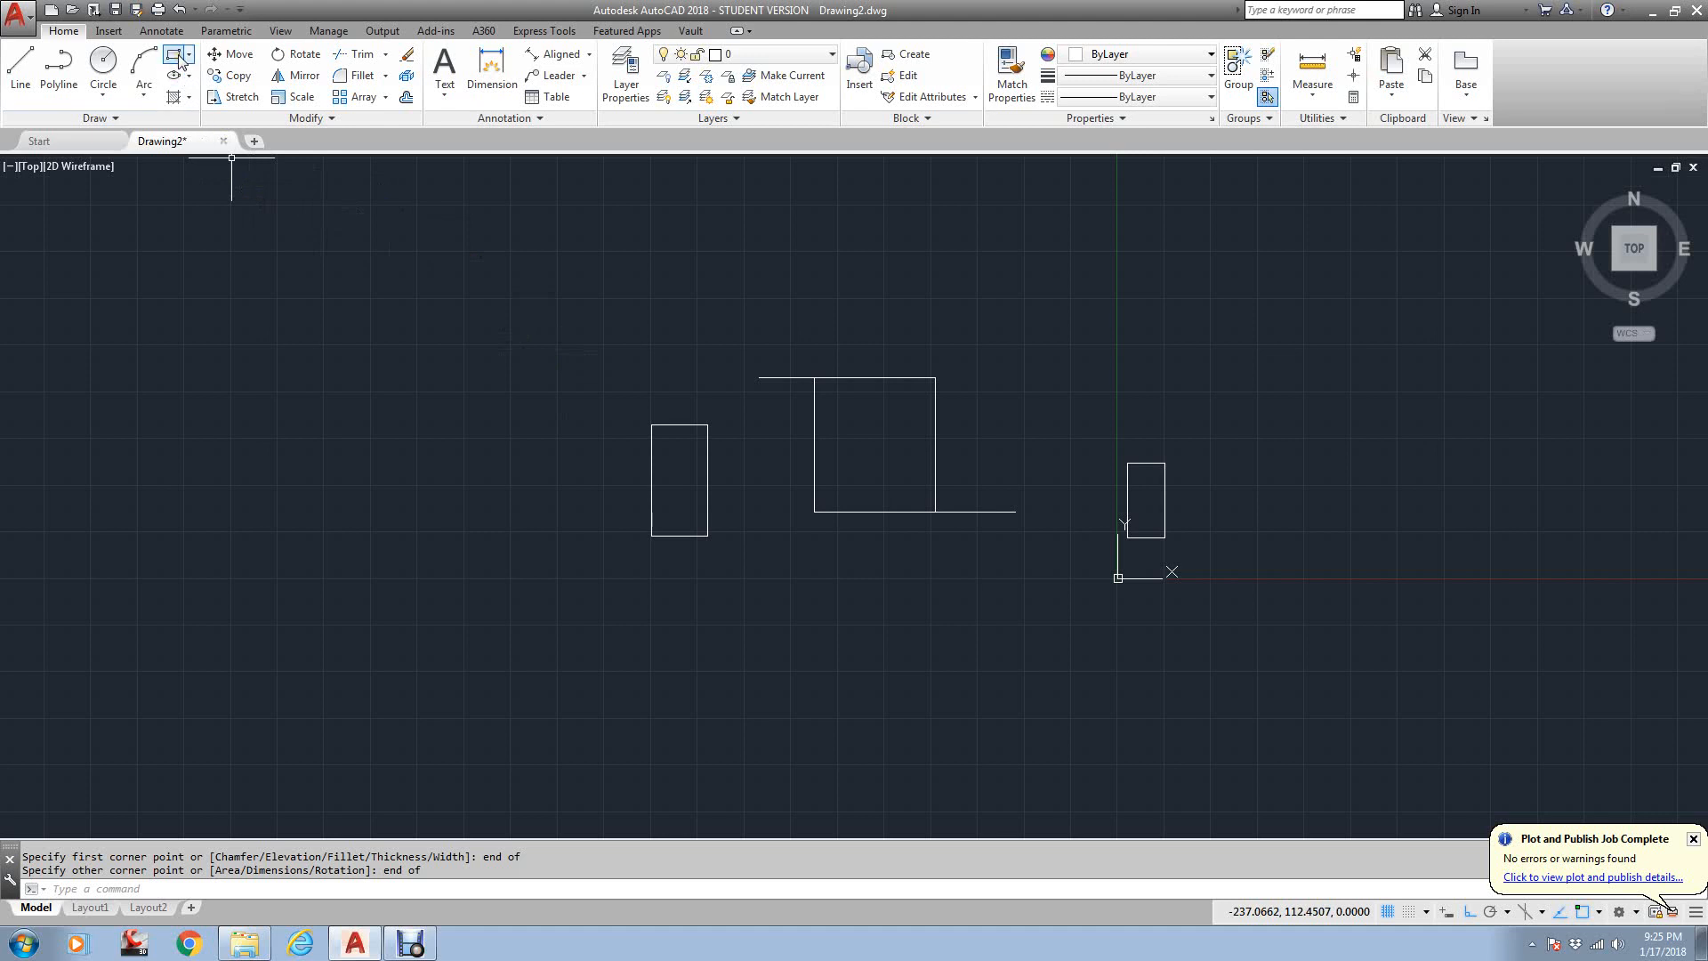
pyautogui.write('D')
pyautogui.press('Return')
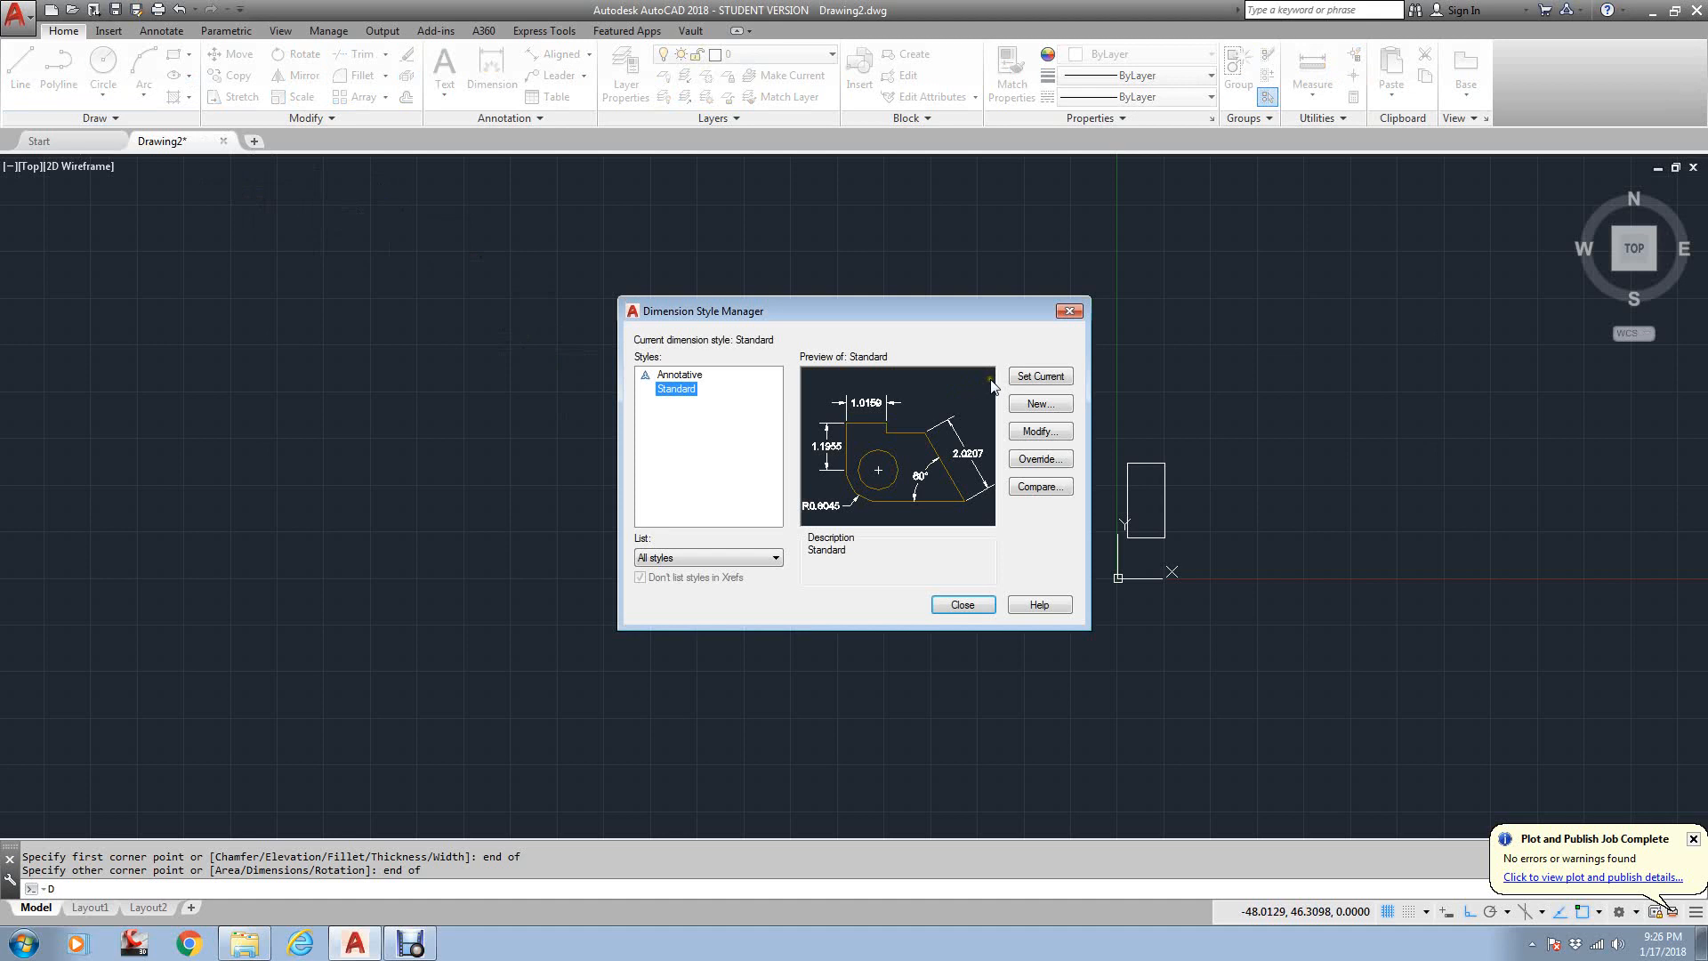
pyautogui.press('Escape')
pyautogui.write('DI')
pyautogui.press('Return')
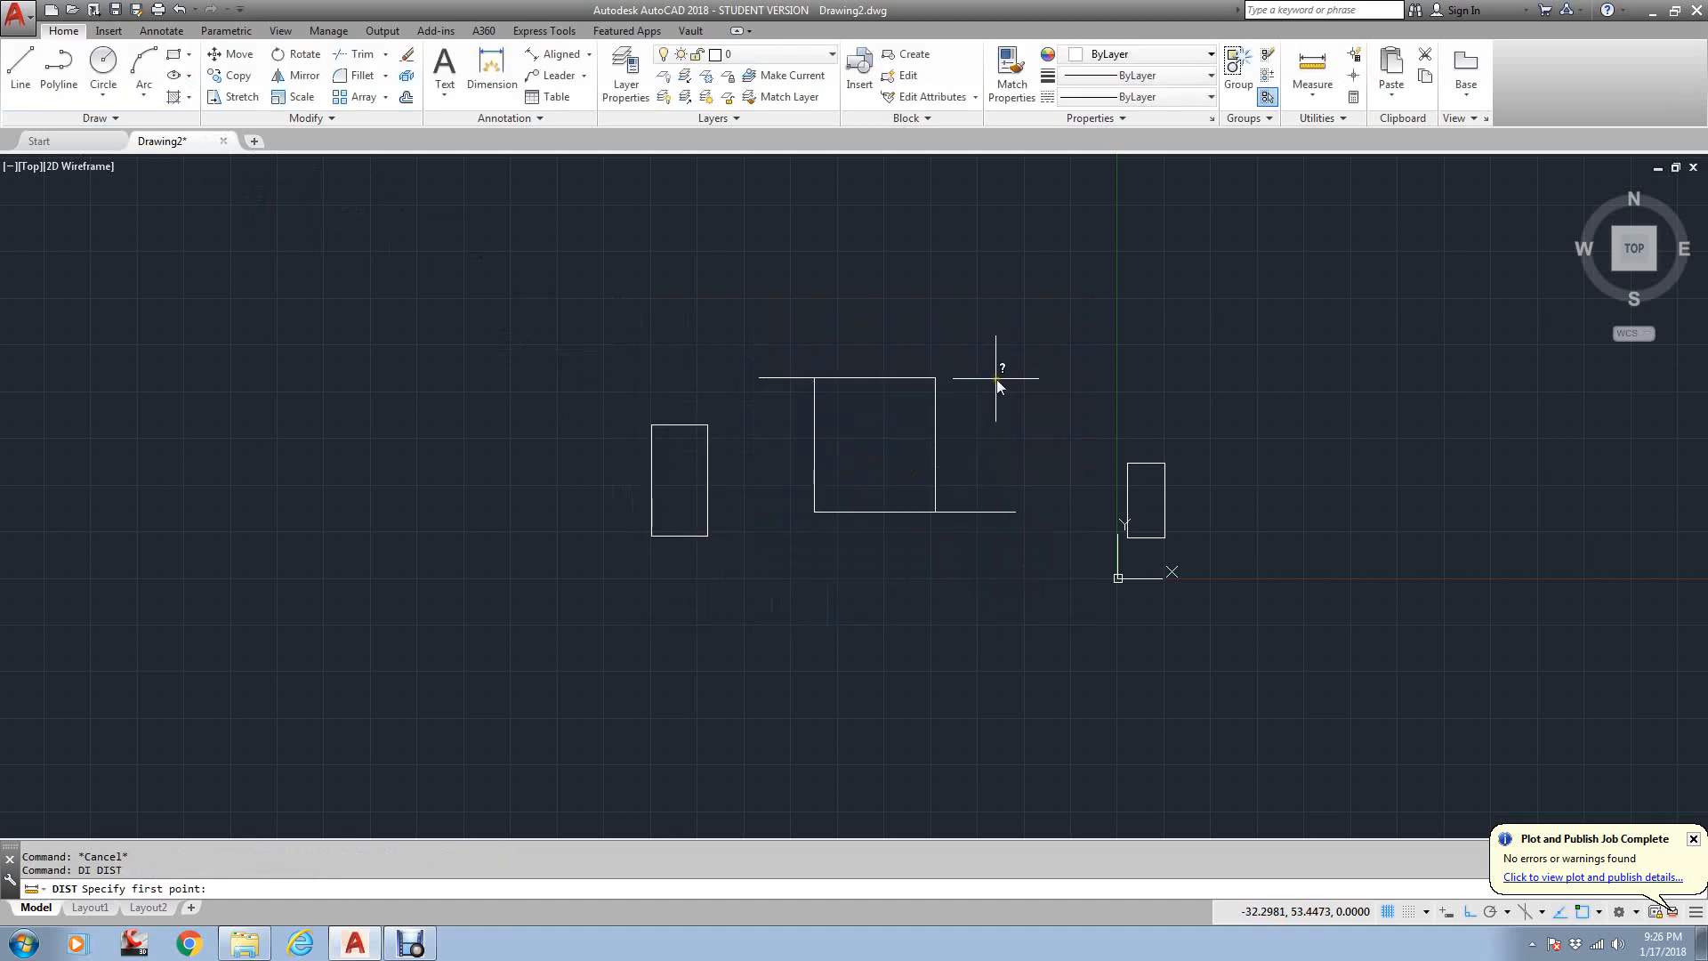
pyautogui.click(997, 379)
pyautogui.press('Escape')
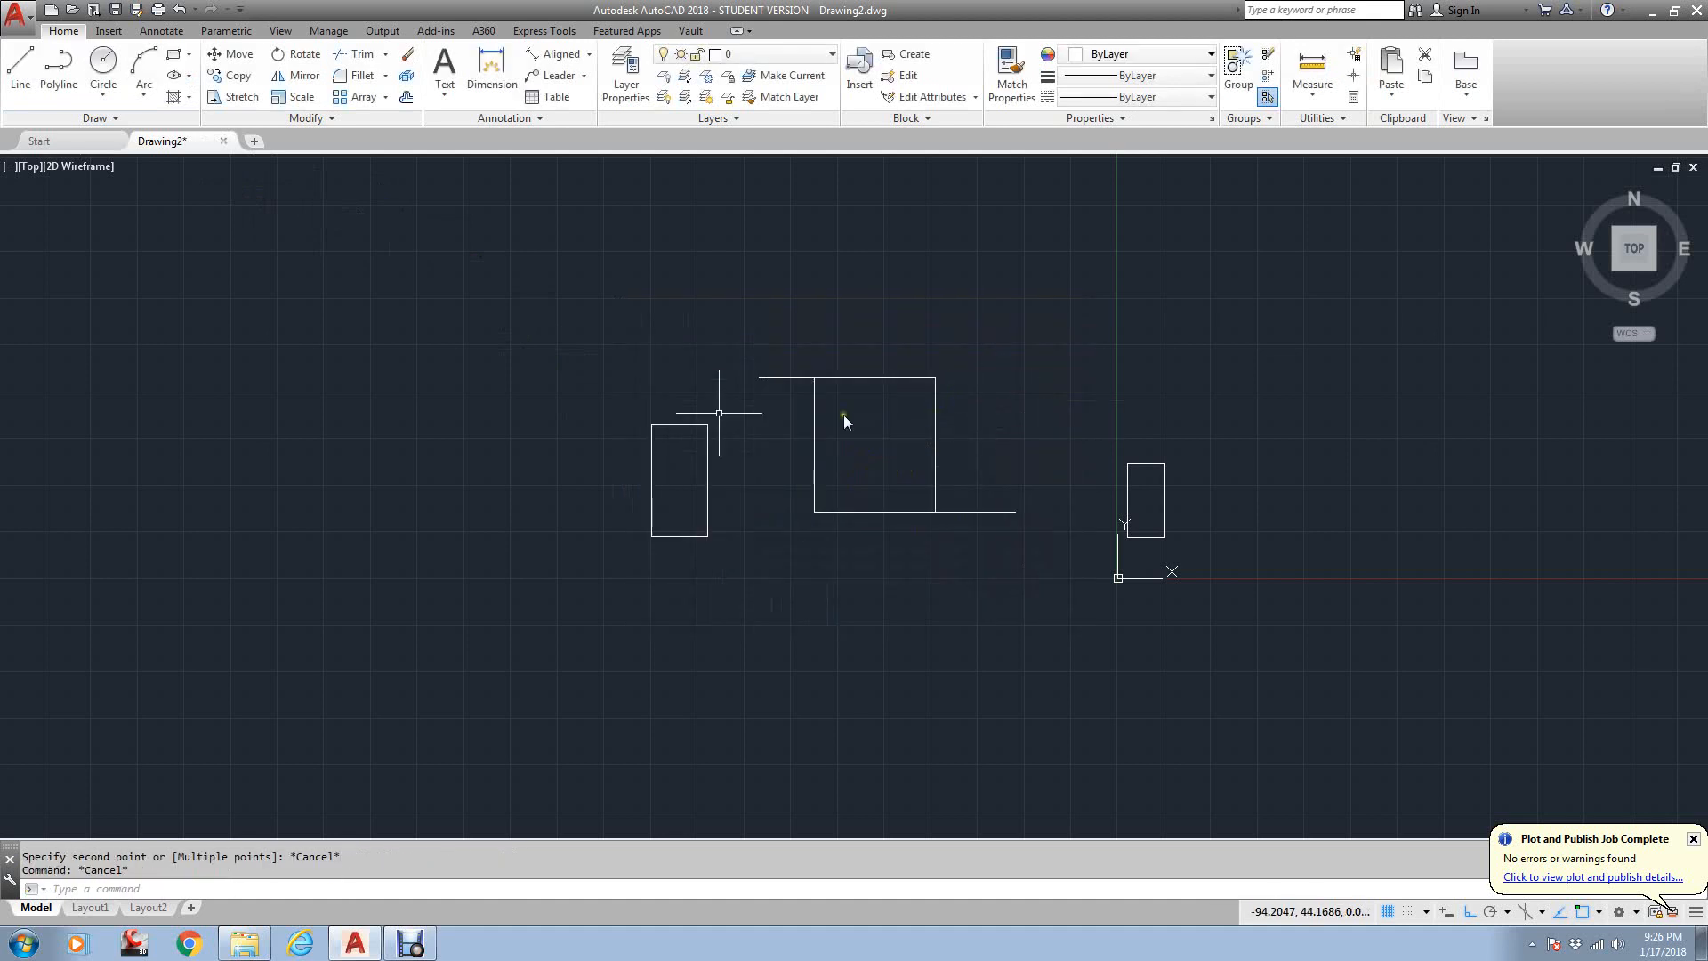
pyautogui.click(178, 56)
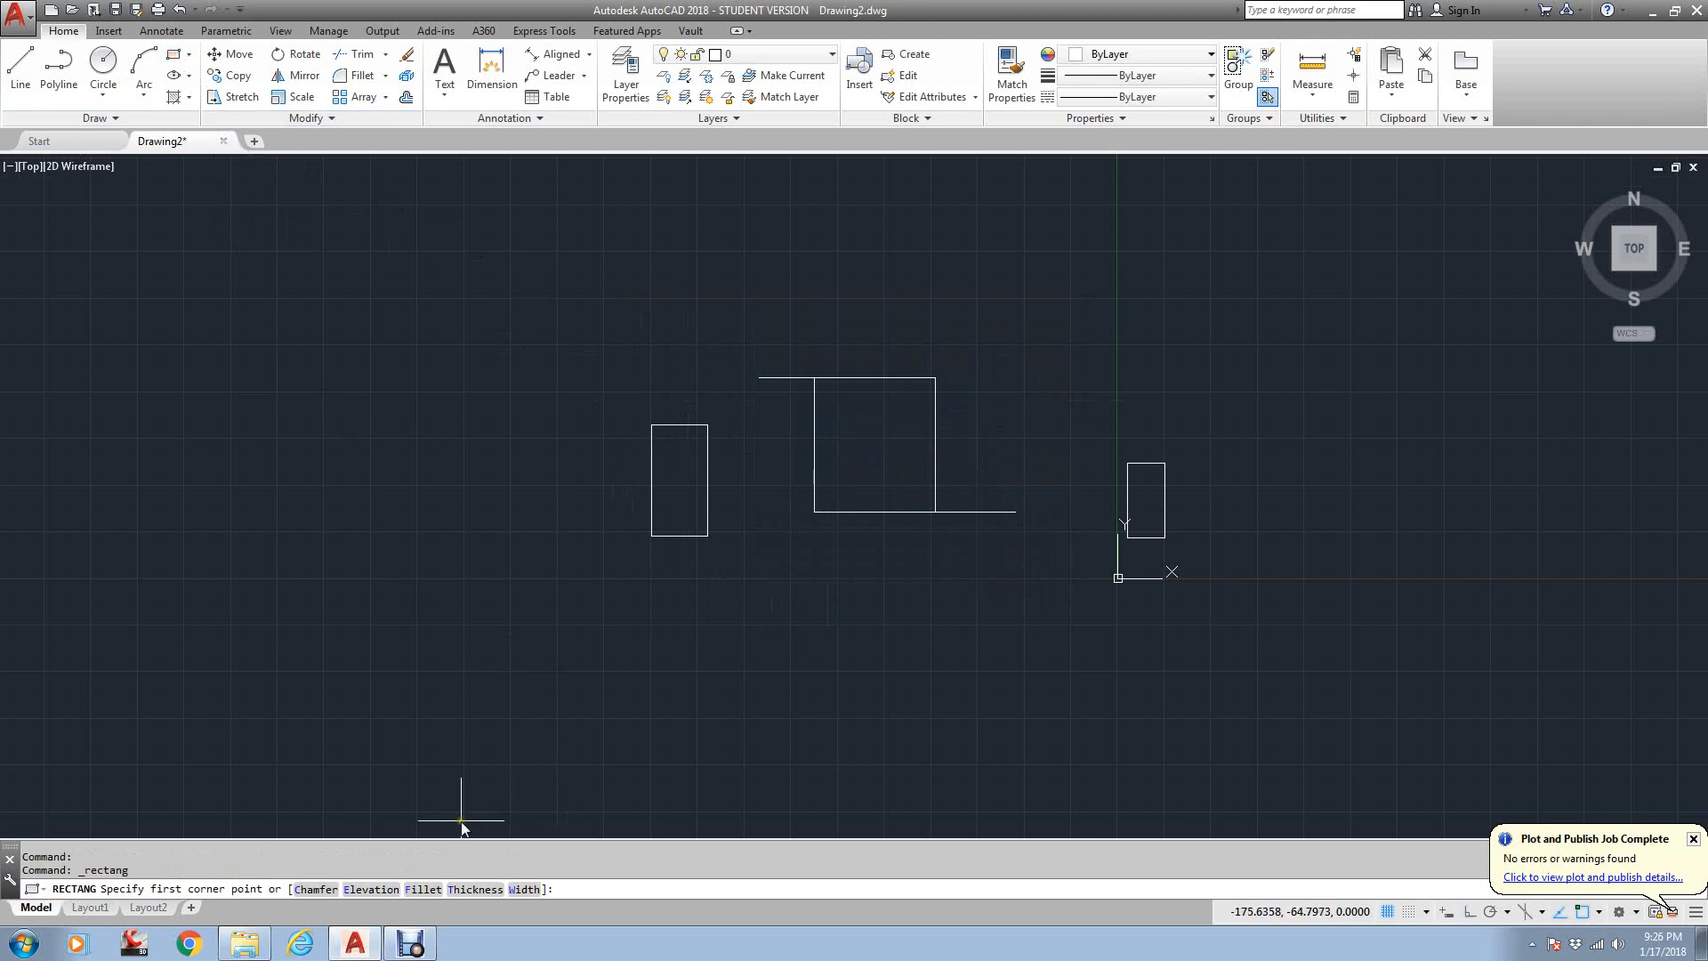
pyautogui.press('Escape')
# - Fillet the upper-right corner of the 15 by 30 rectangle with radius 5
pyautogui.scroll(4, 665, 446)
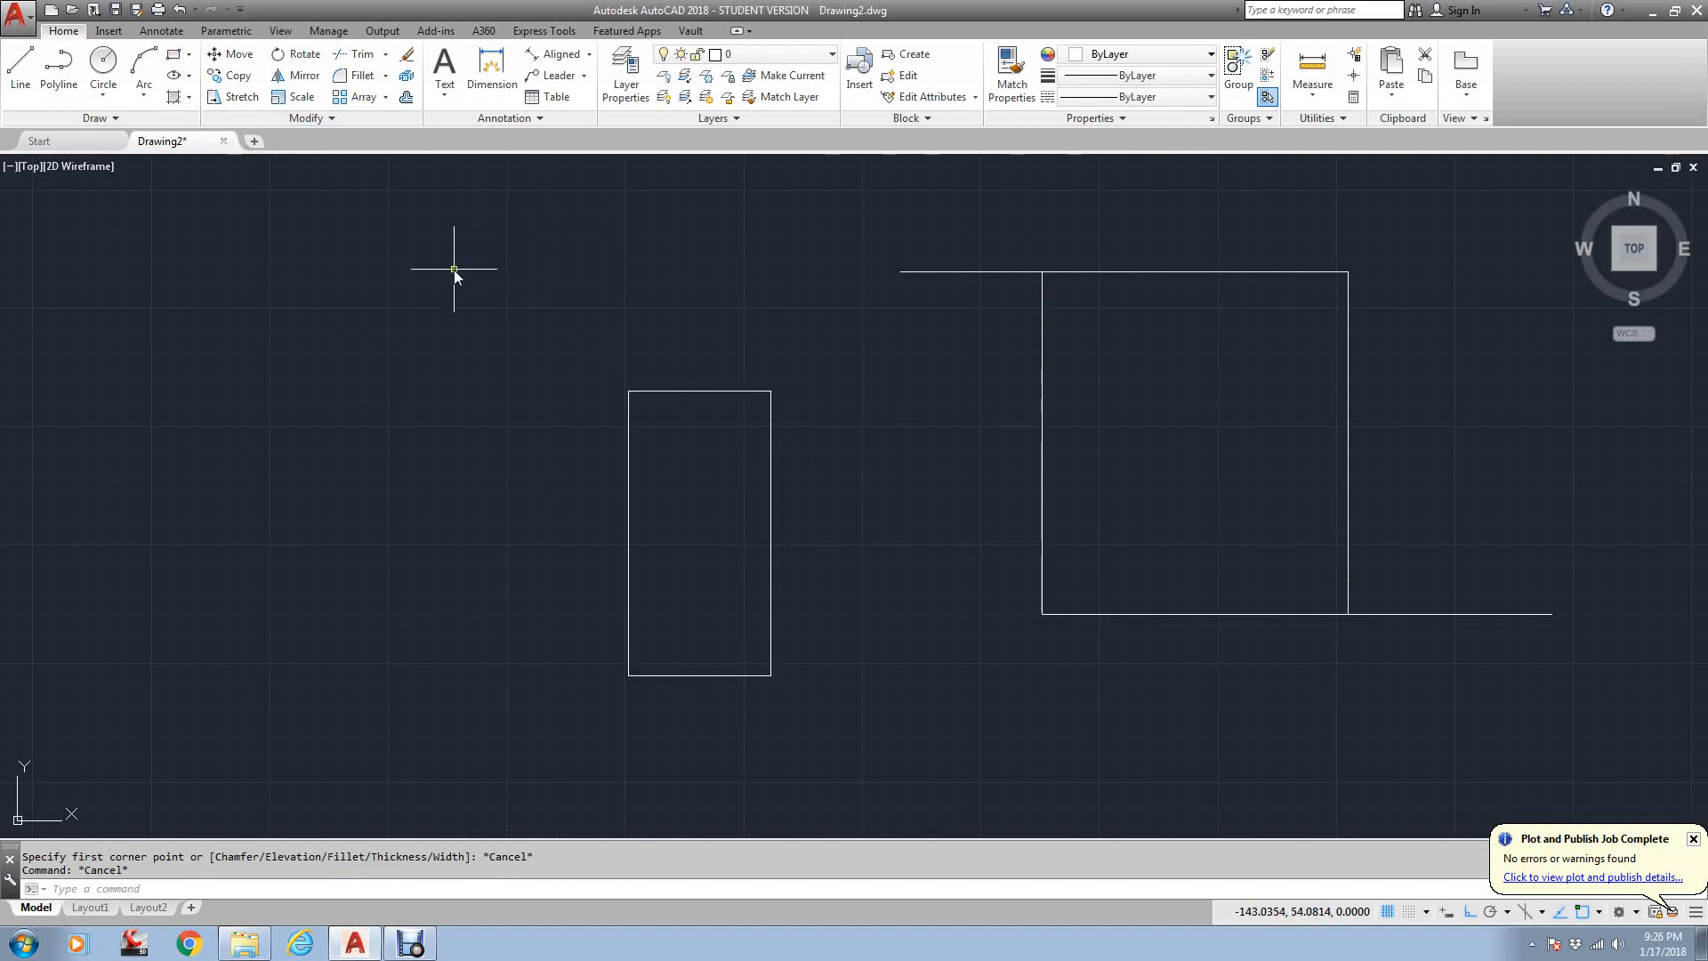
pyautogui.click(361, 75)
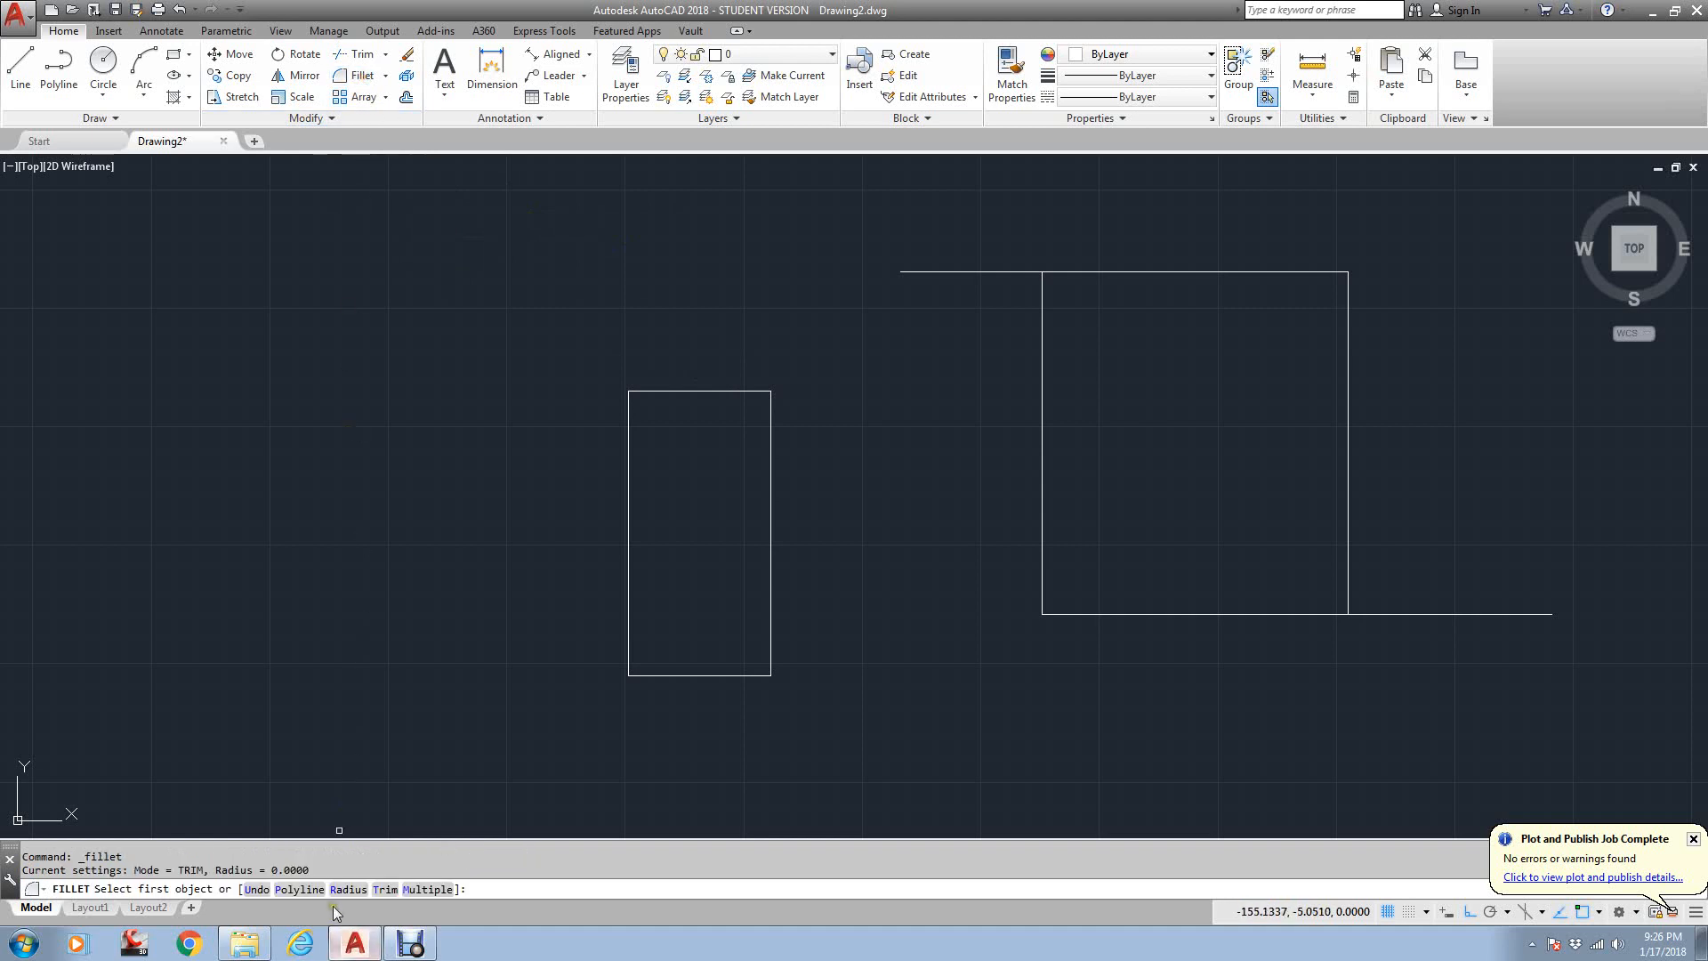
pyautogui.click(356, 888)
pyautogui.write('5')
pyautogui.press('Return')
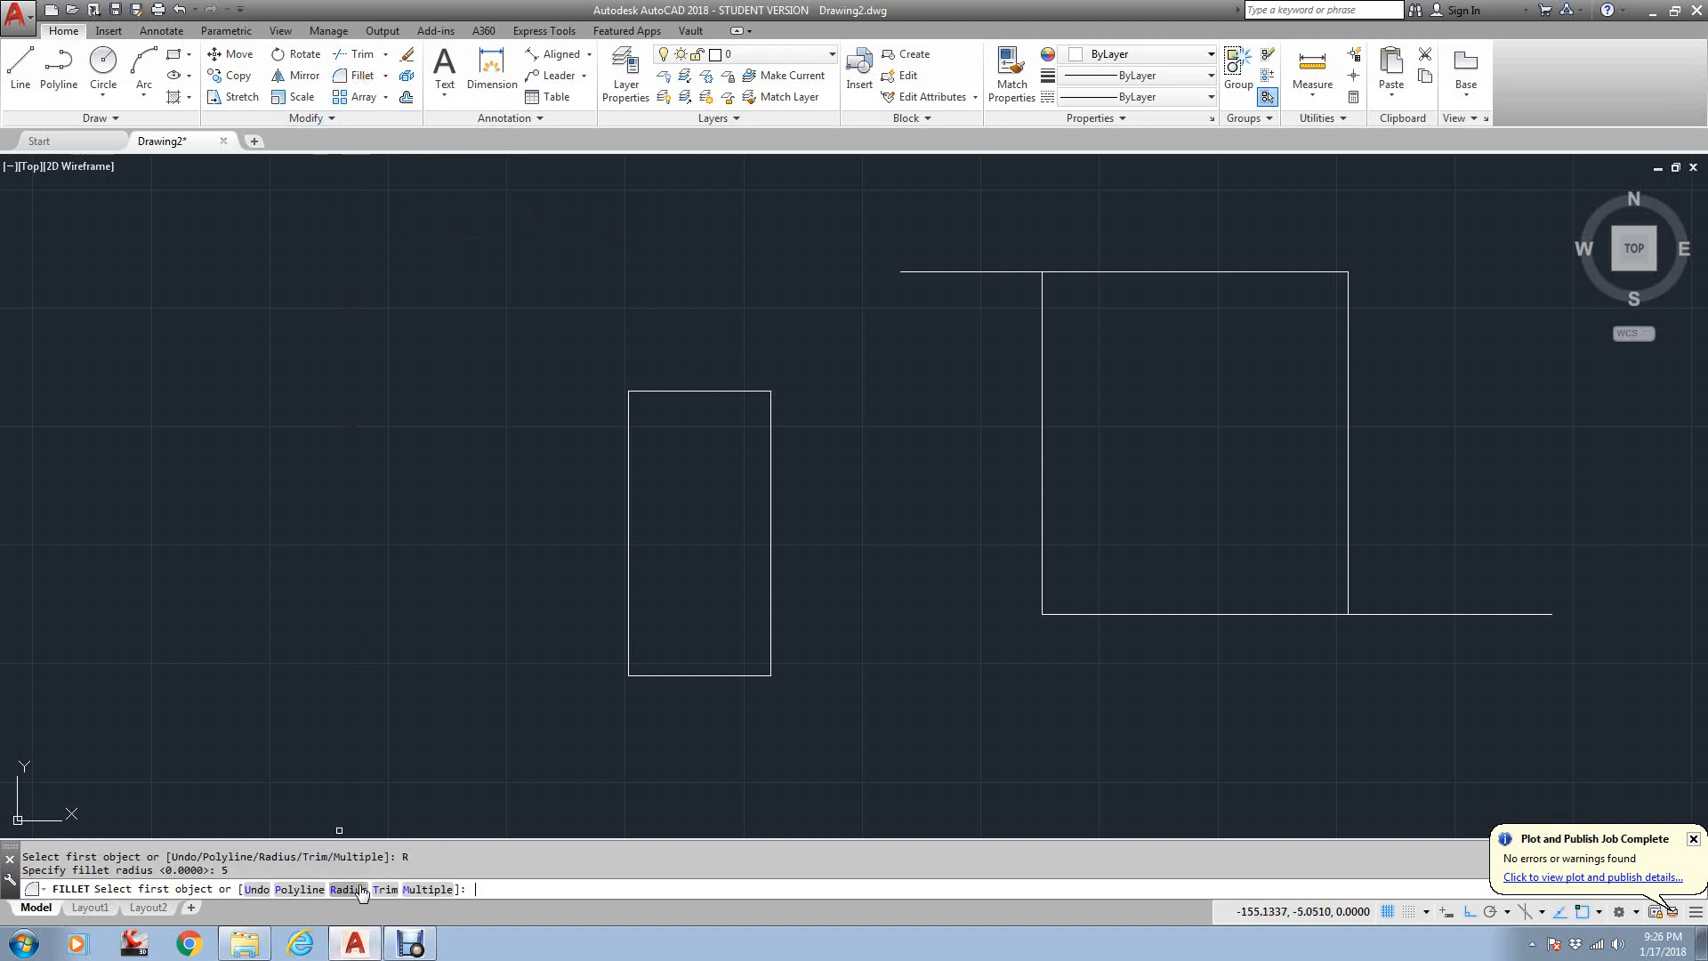
pyautogui.click(741, 390)
pyautogui.click(770, 426)
# - Fillet the remaining three corners of the 15 by 30 rectangle with the same radius
pyautogui.press('Return')
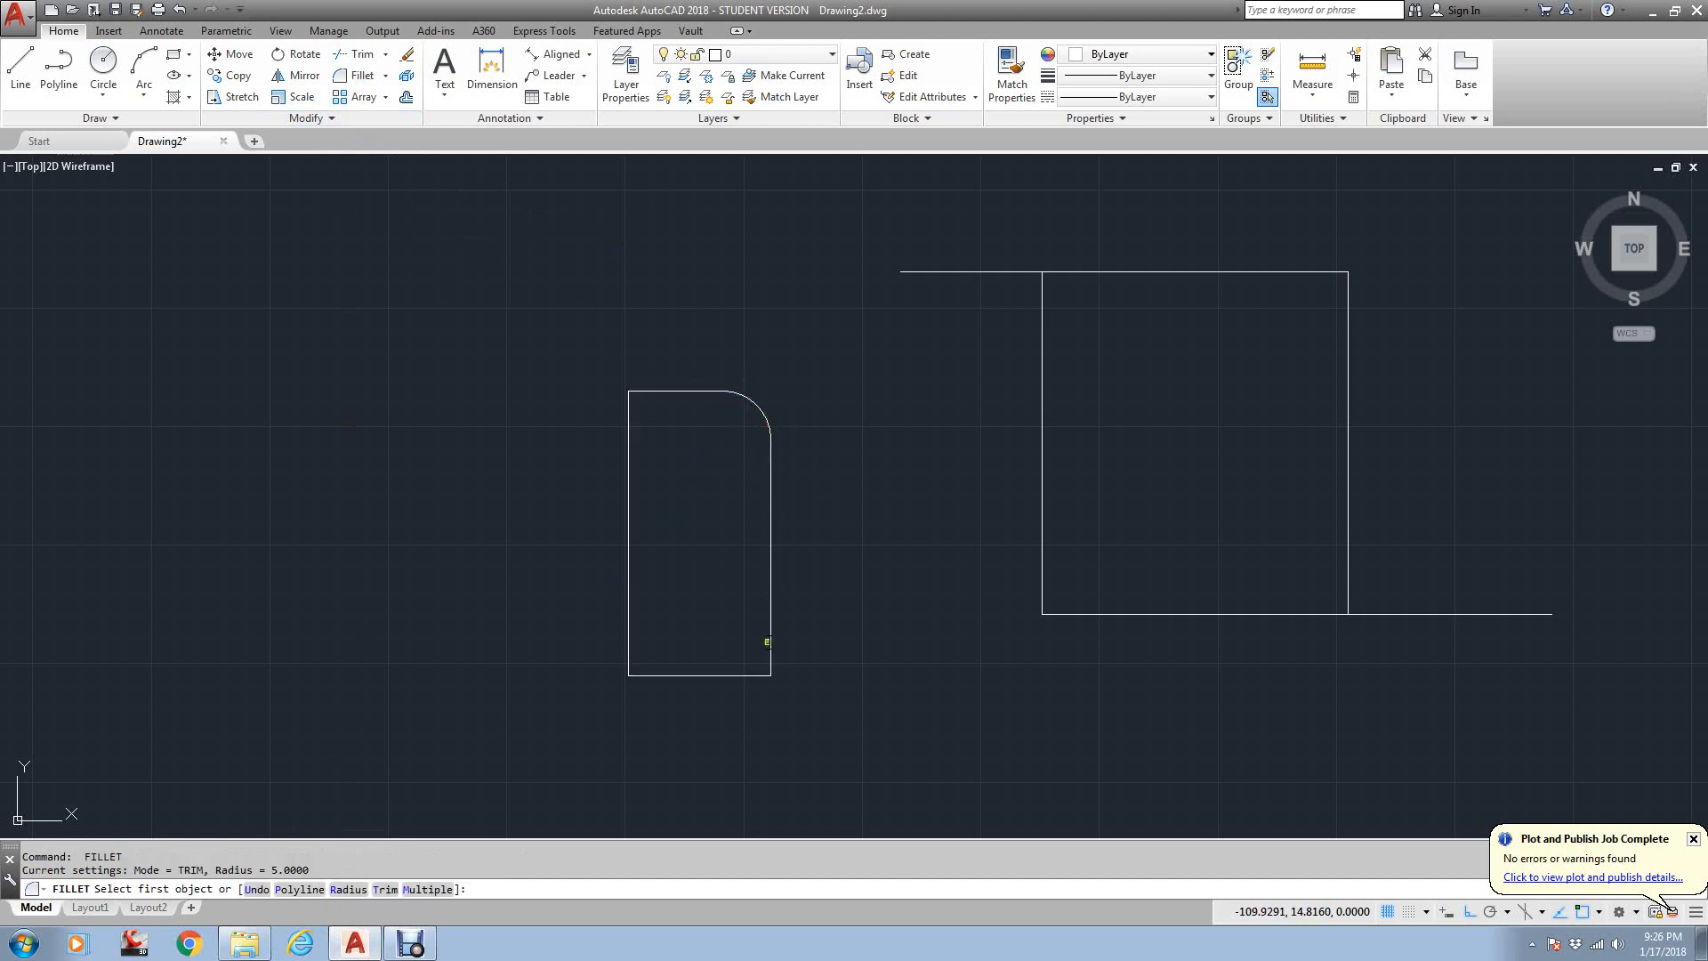
pyautogui.click(770, 647)
pyautogui.click(746, 673)
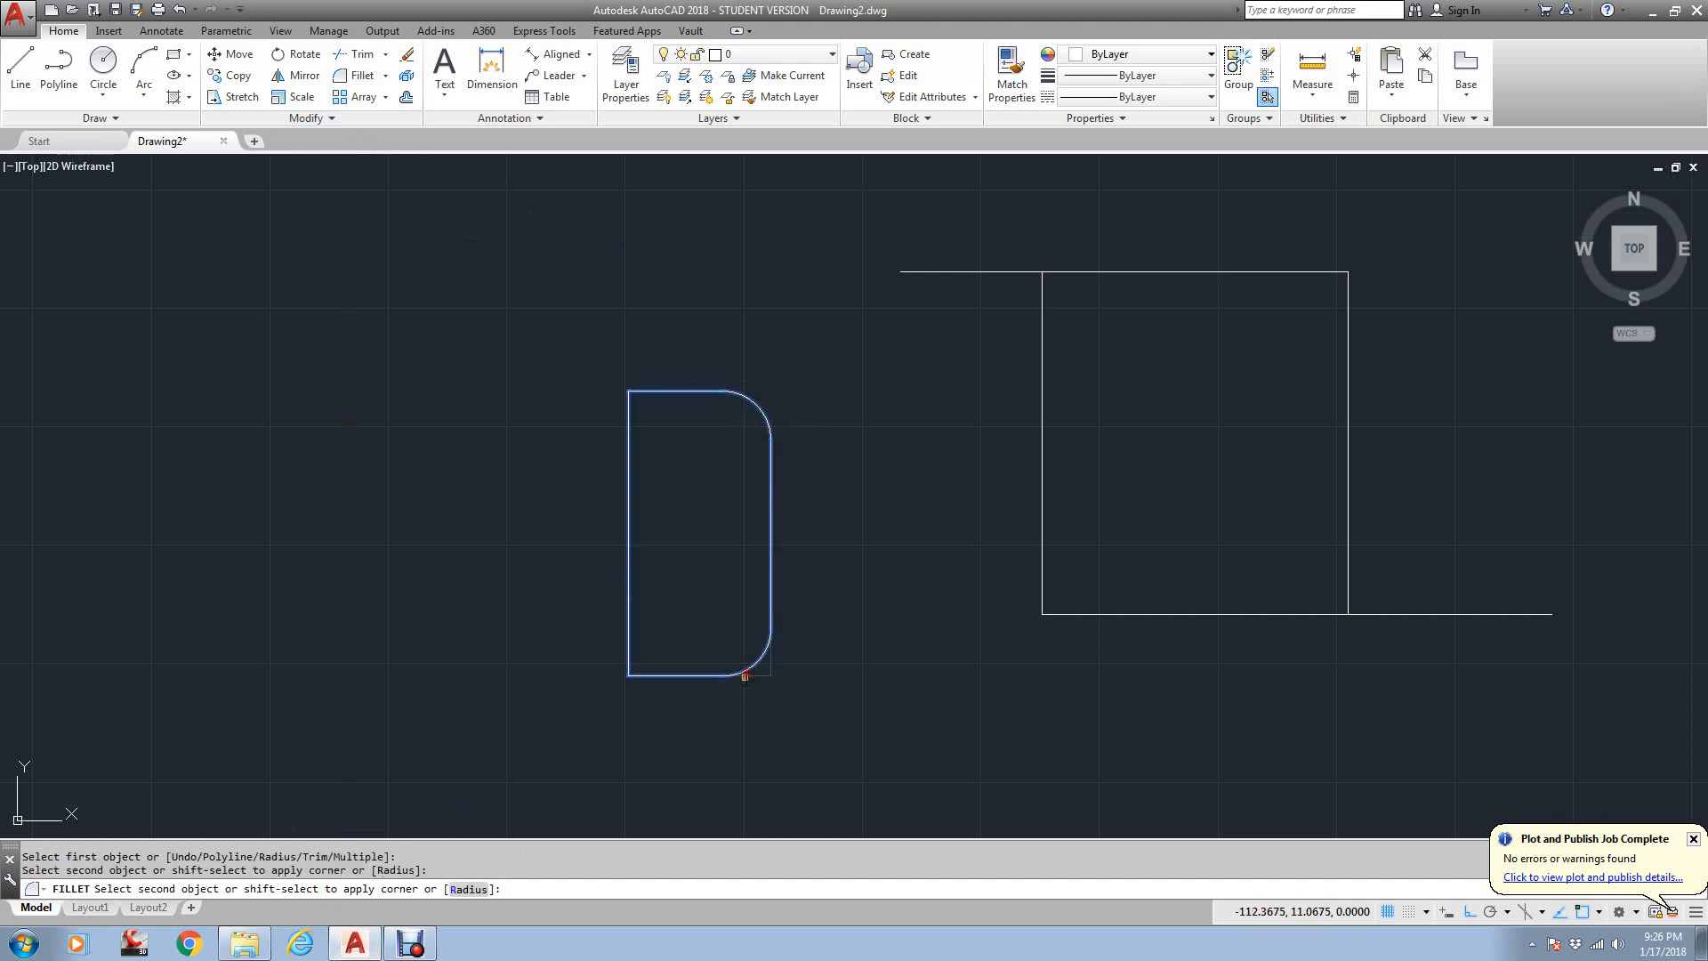
pyautogui.press('Return')
pyautogui.click(676, 676)
pyautogui.click(631, 632)
pyautogui.press('Return')
pyautogui.click(630, 534)
pyautogui.click(648, 389)
# - Start a new rectangle and set its Fillet option to a radius of 5
pyautogui.scroll(-4, 712, 398)
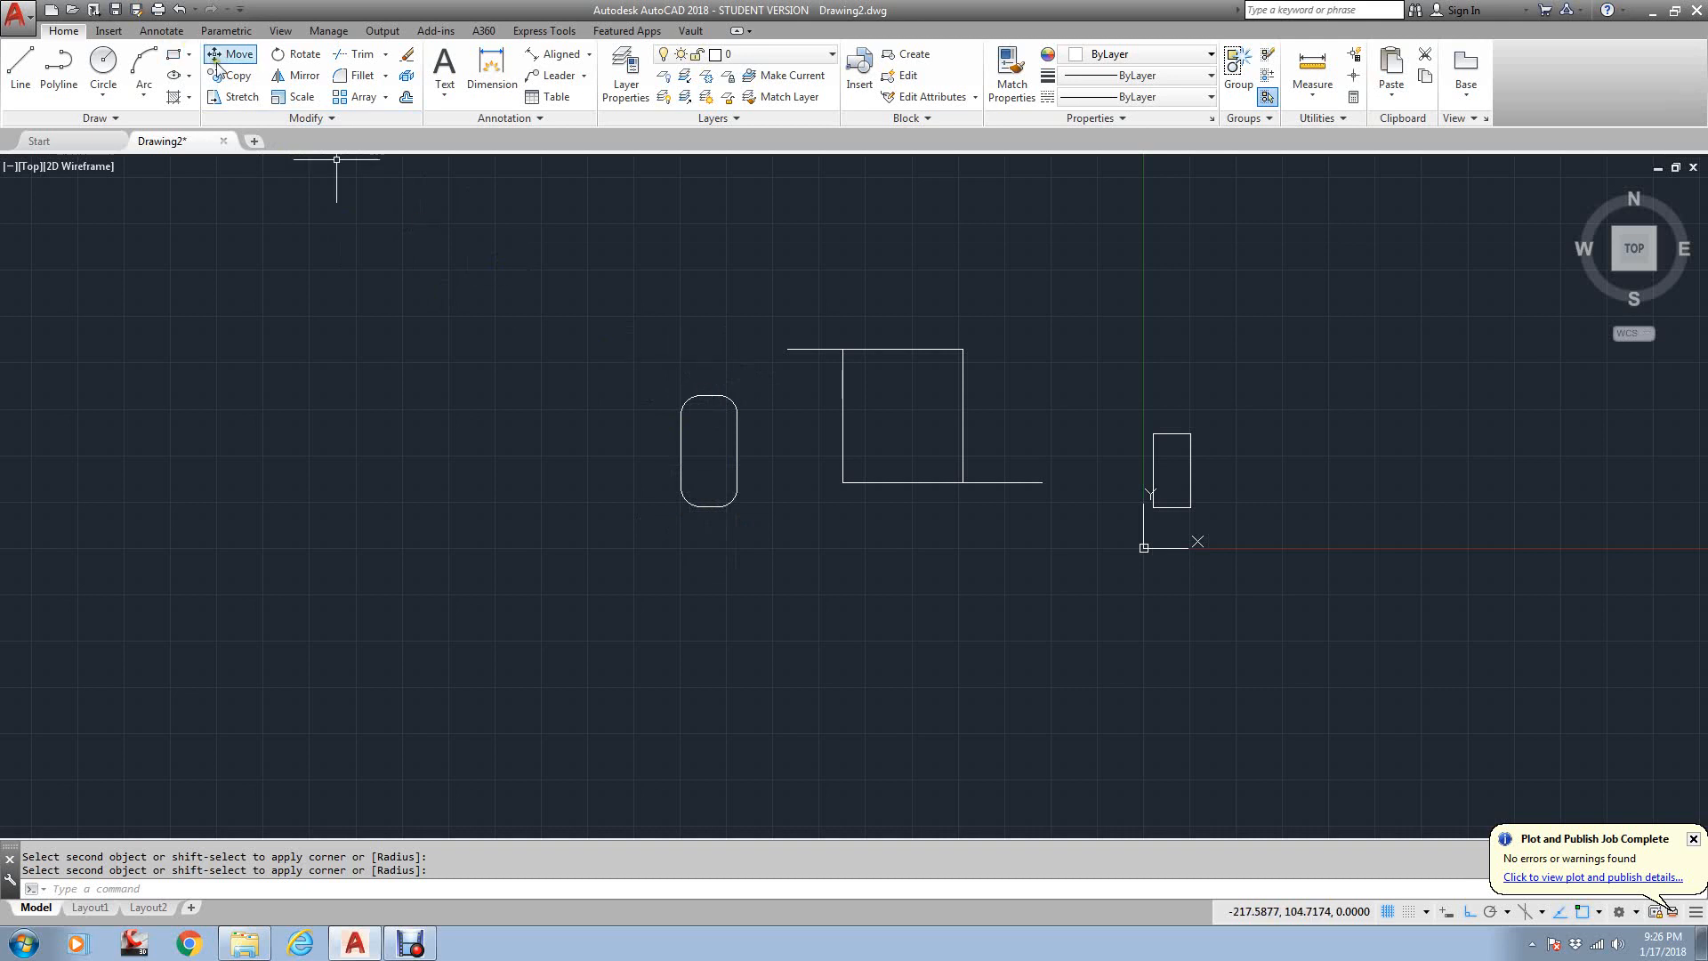
pyautogui.click(176, 57)
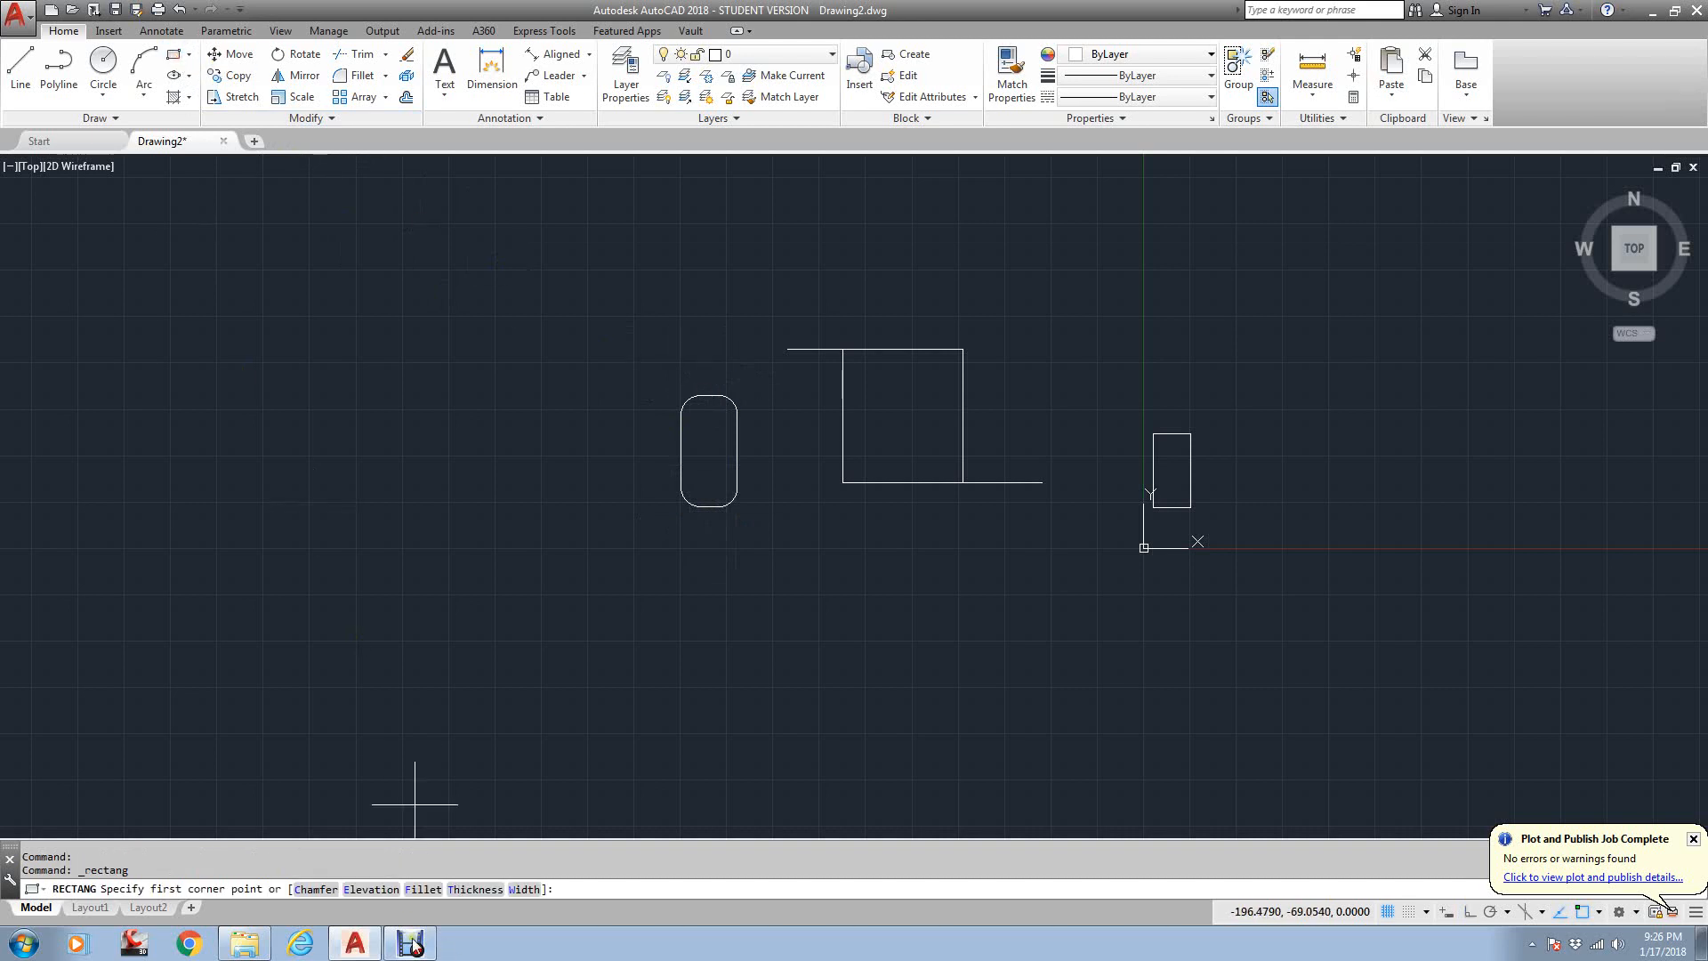
pyautogui.click(424, 889)
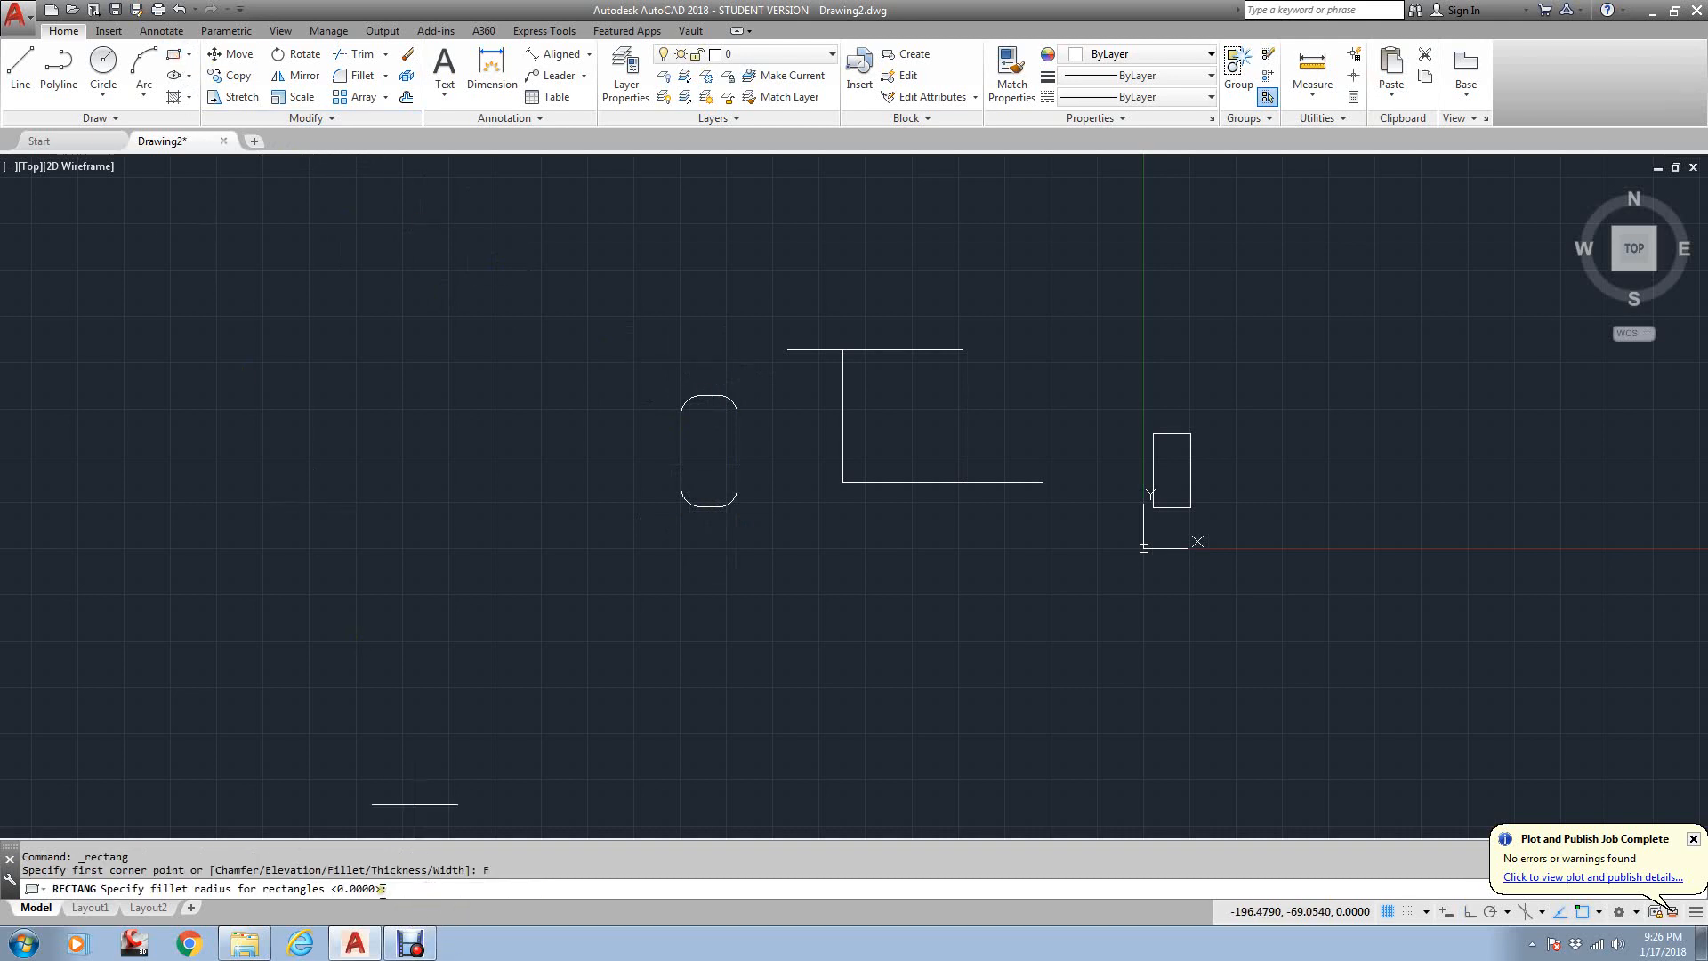
pyautogui.write('5')
pyautogui.press('Return')
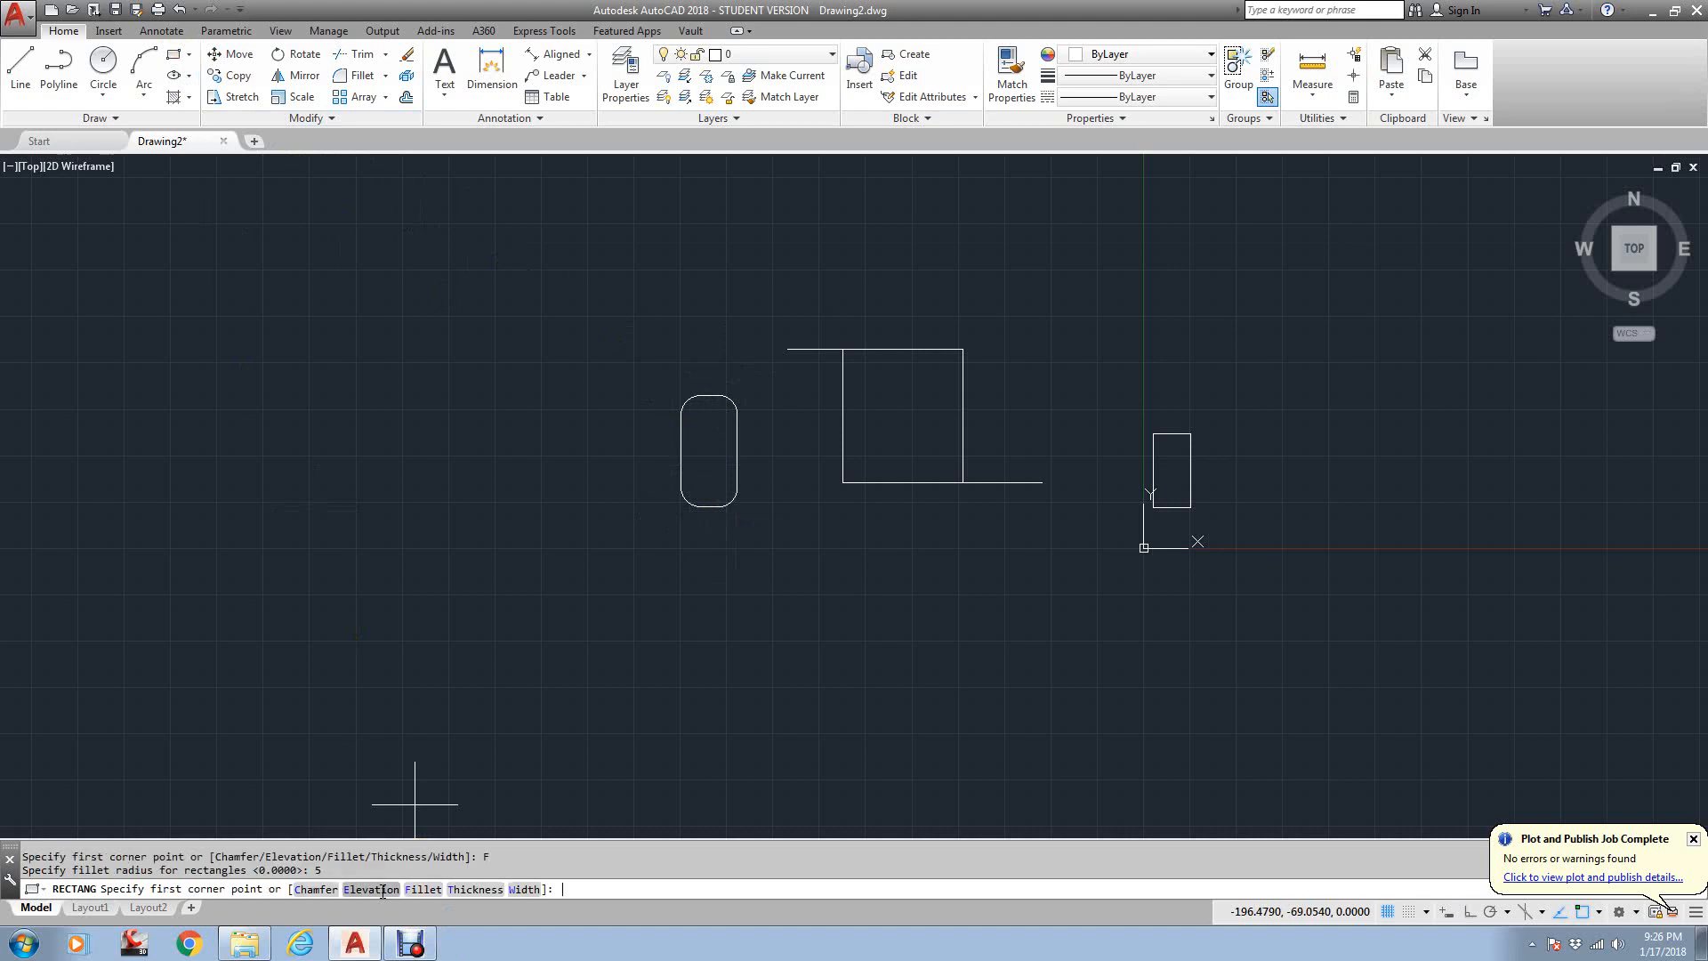
pyautogui.click(455, 577)
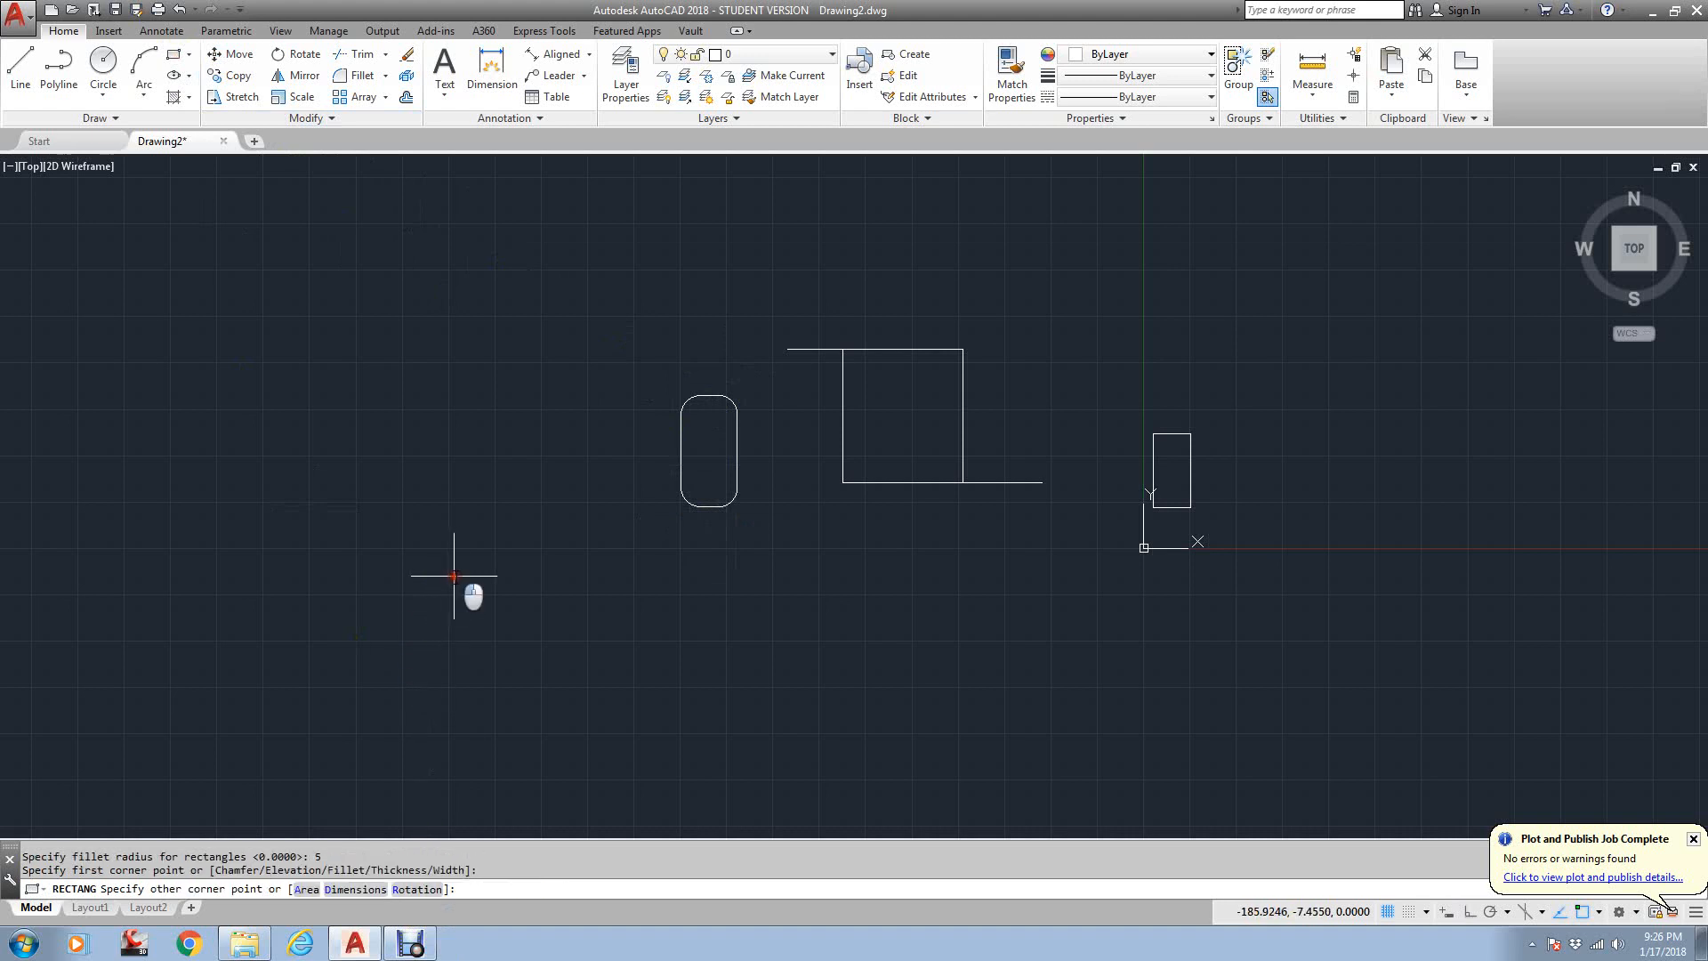
pyautogui.click(355, 889)
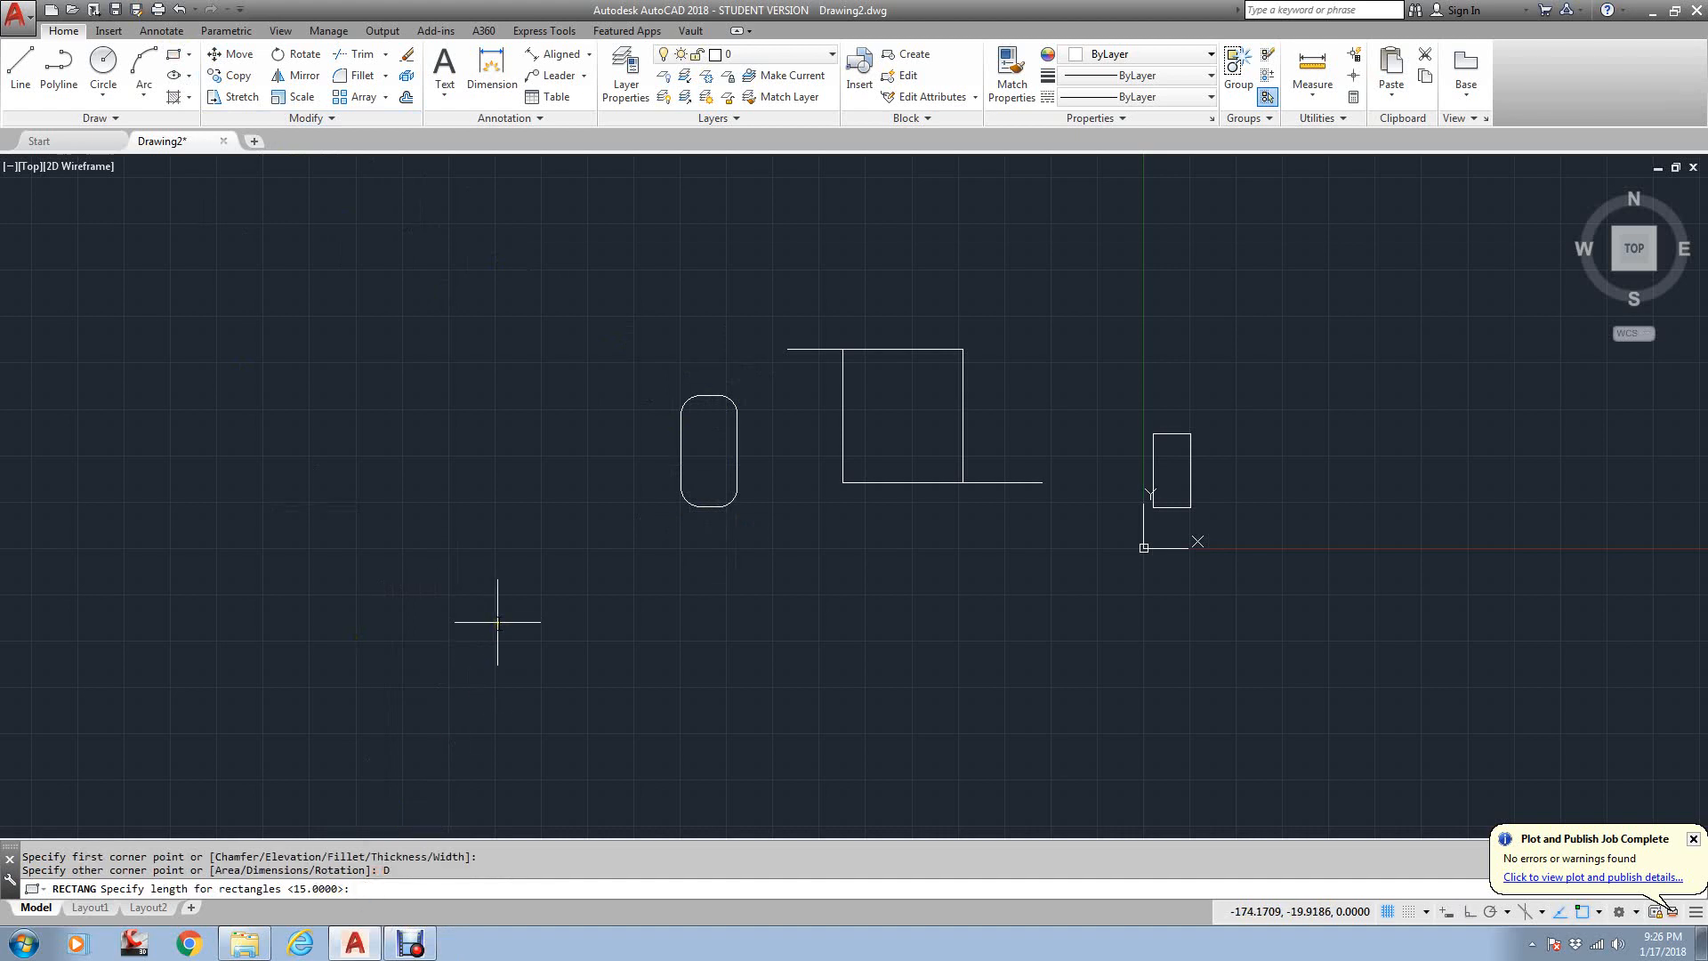
pyautogui.press('Return')
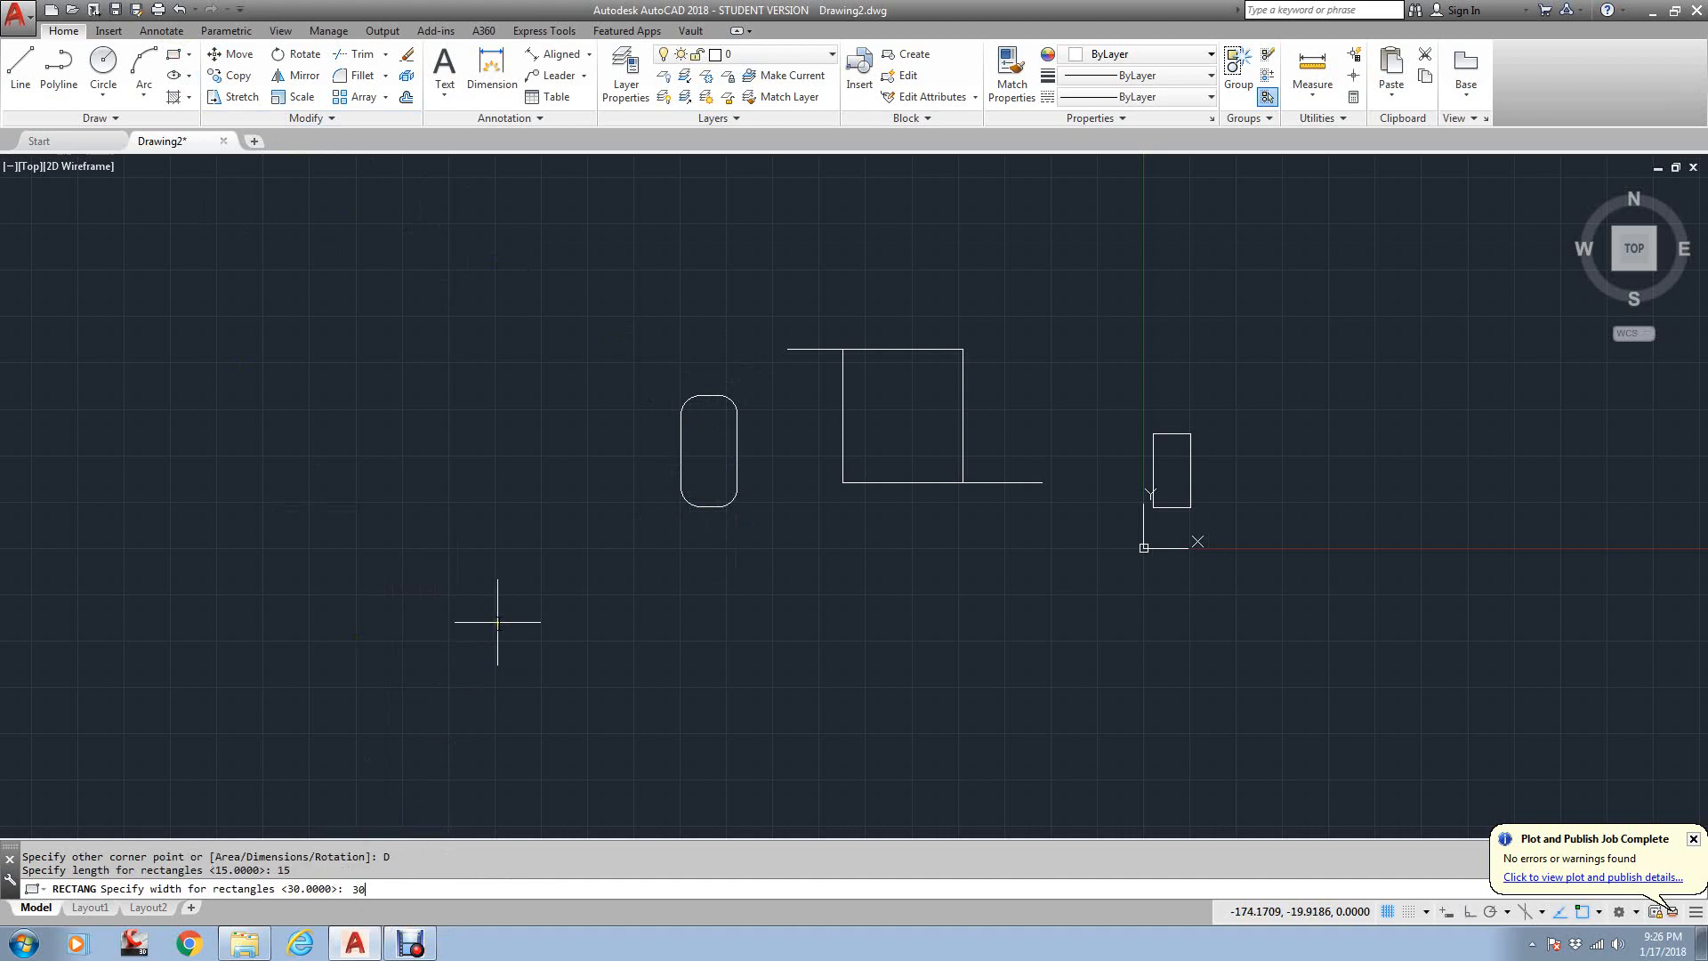
pyautogui.press('Return')
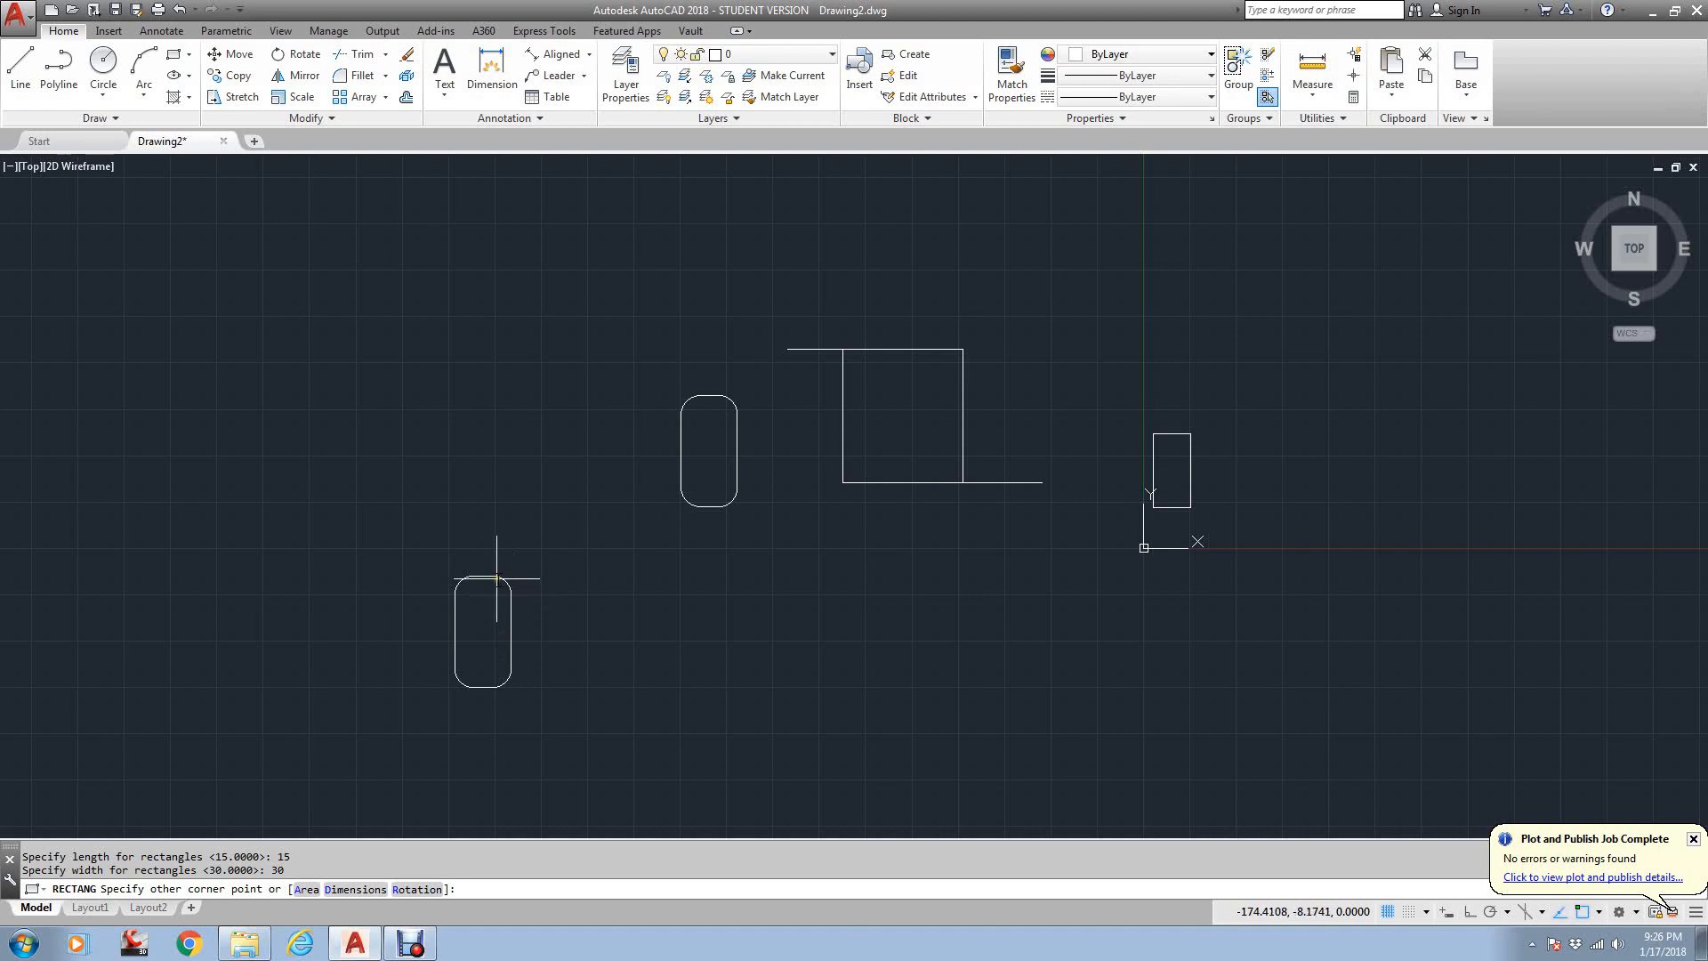
pyautogui.press('Escape')
pyautogui.scroll(2, 497, 578)
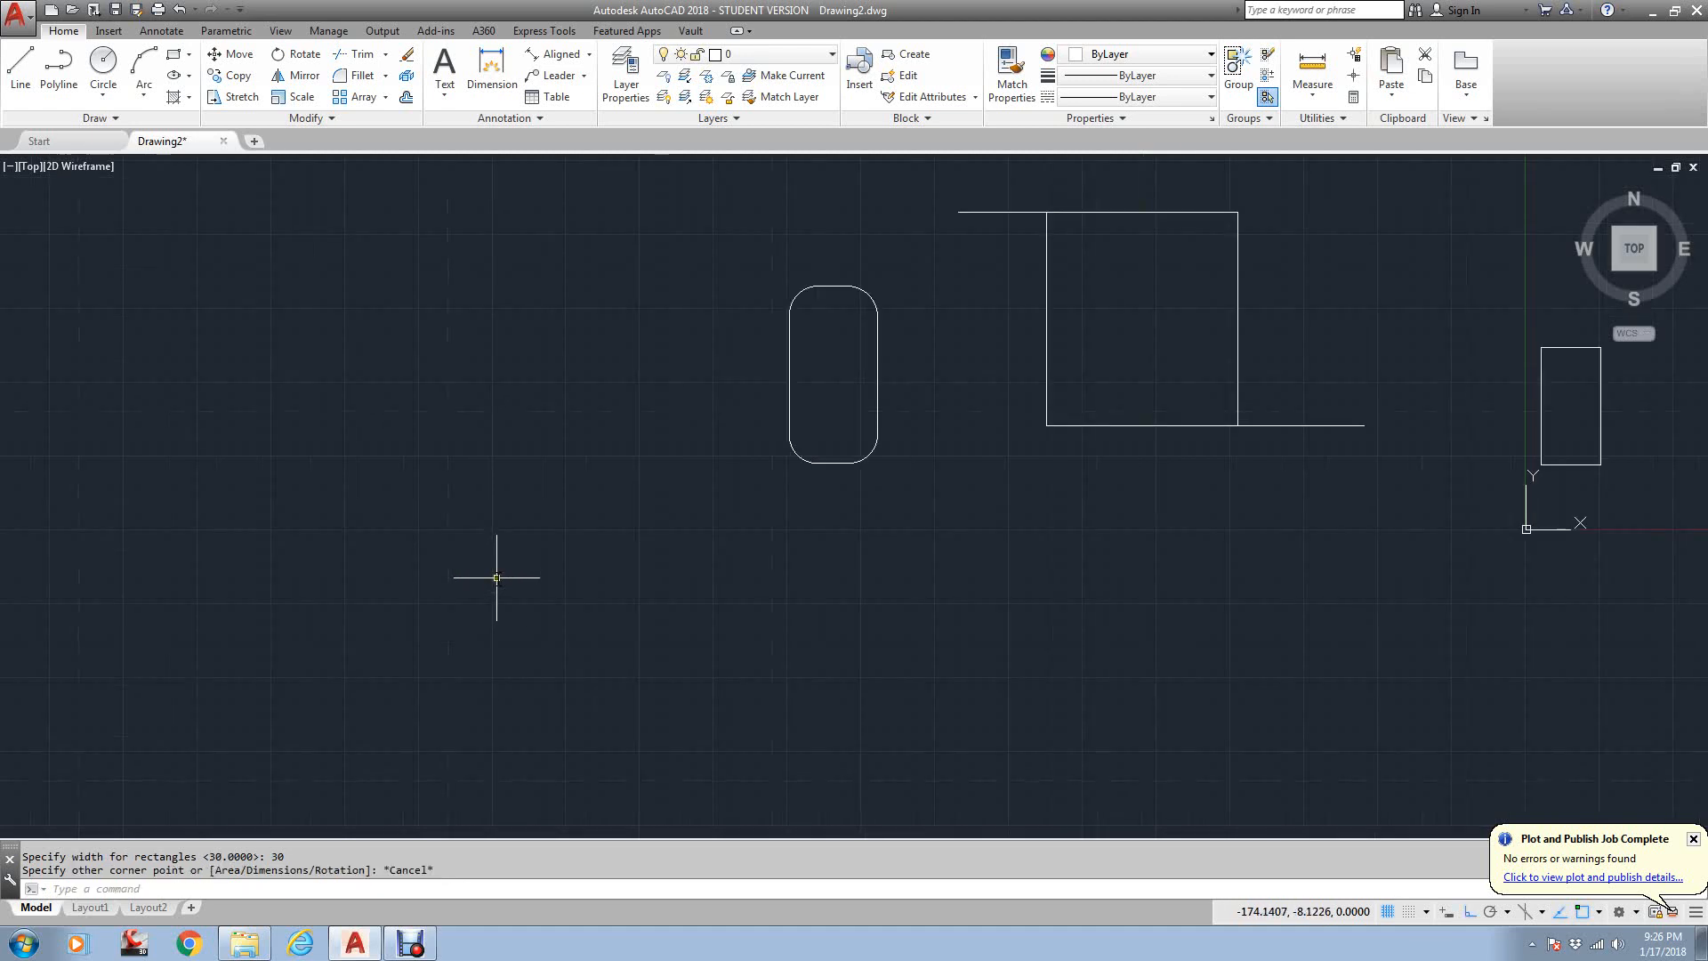
# - Draw a 15 by 30 rectangle with radius 5 filleted corners below and to the left of the existing filleted one, using the Dimensions option
pyautogui.press('Return')
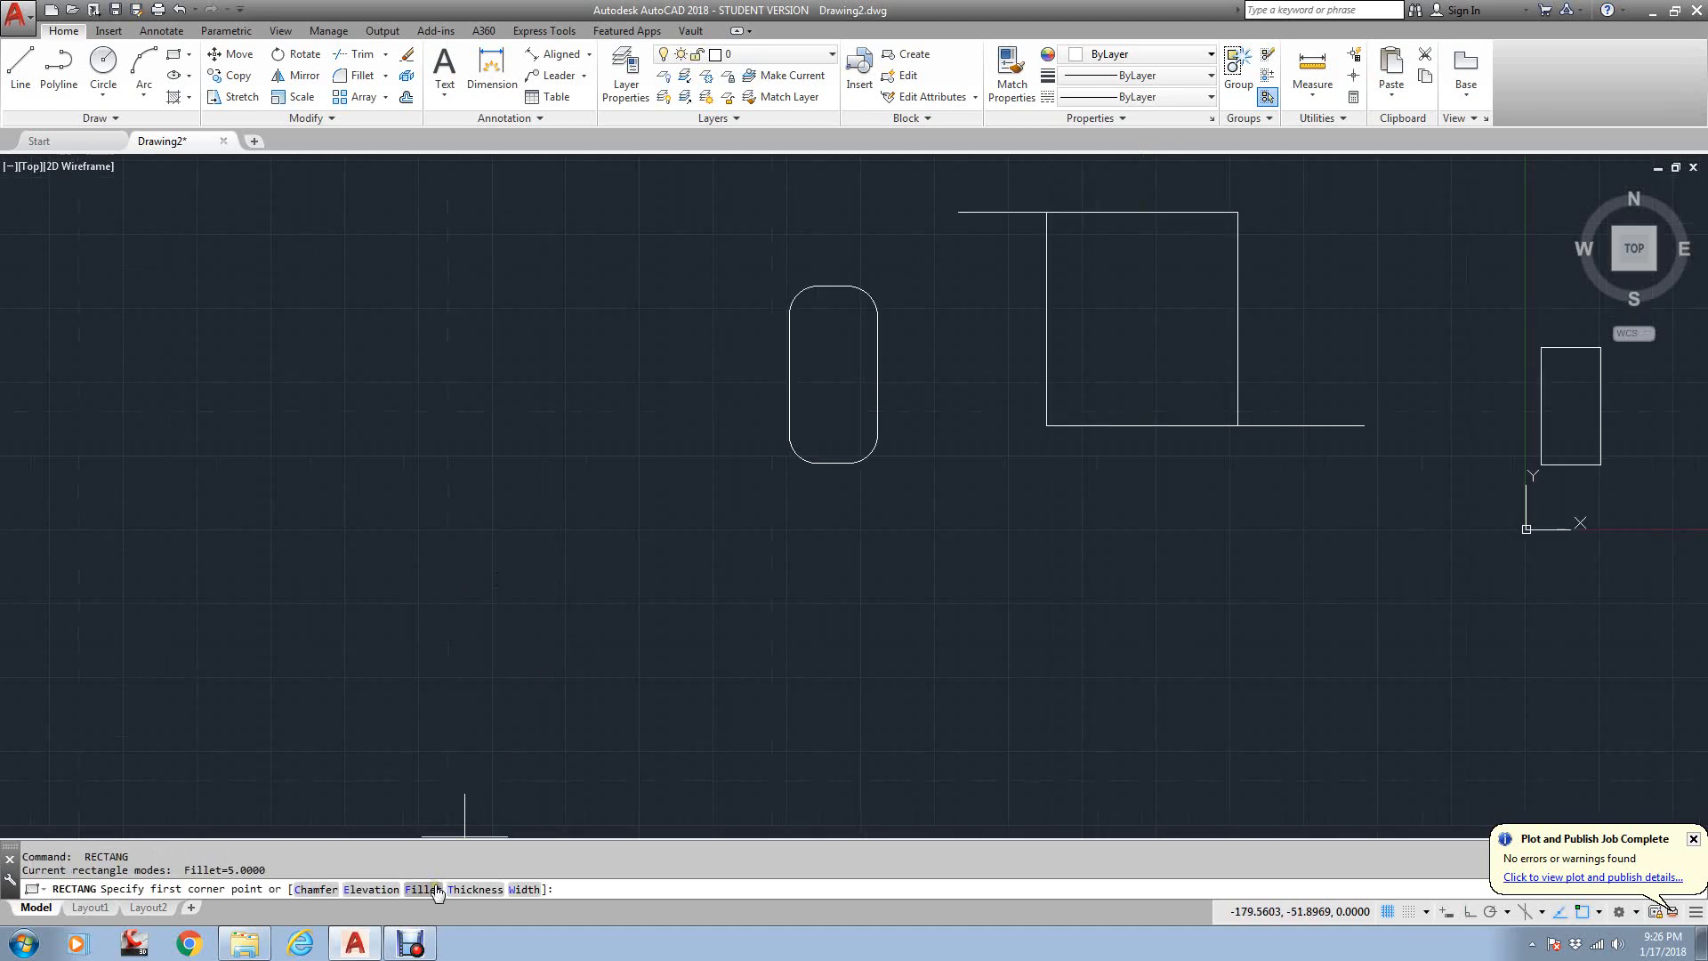
pyautogui.click(496, 703)
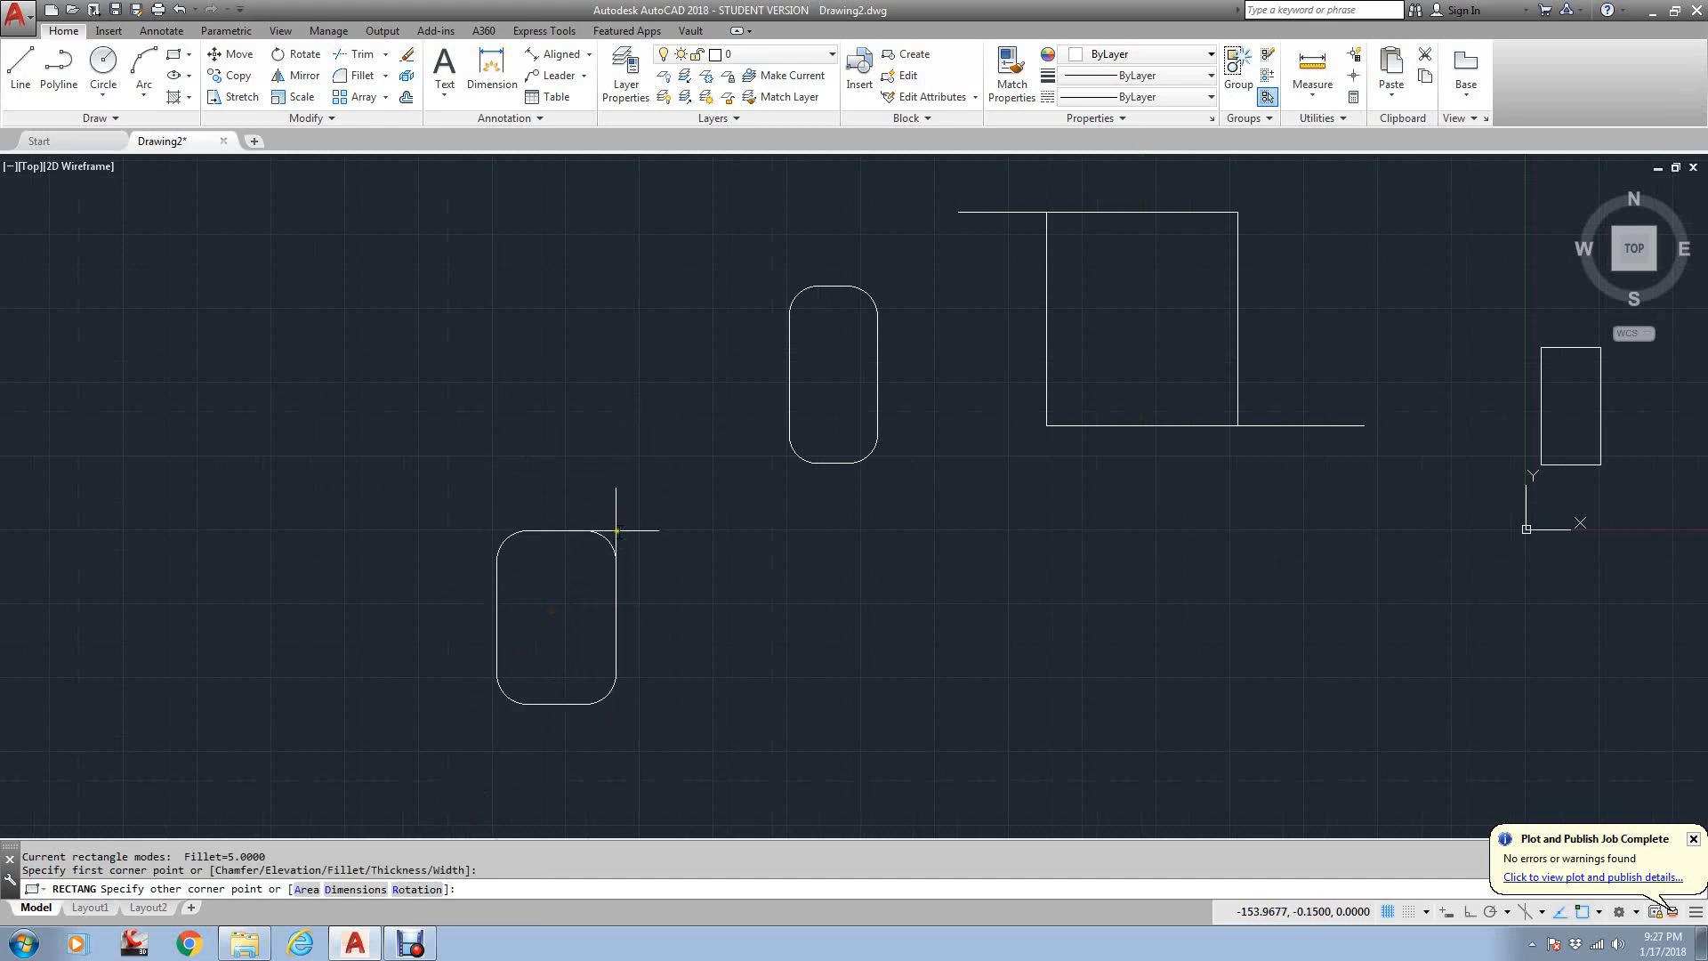
pyautogui.click(371, 888)
pyautogui.write('15')
pyautogui.press('Return')
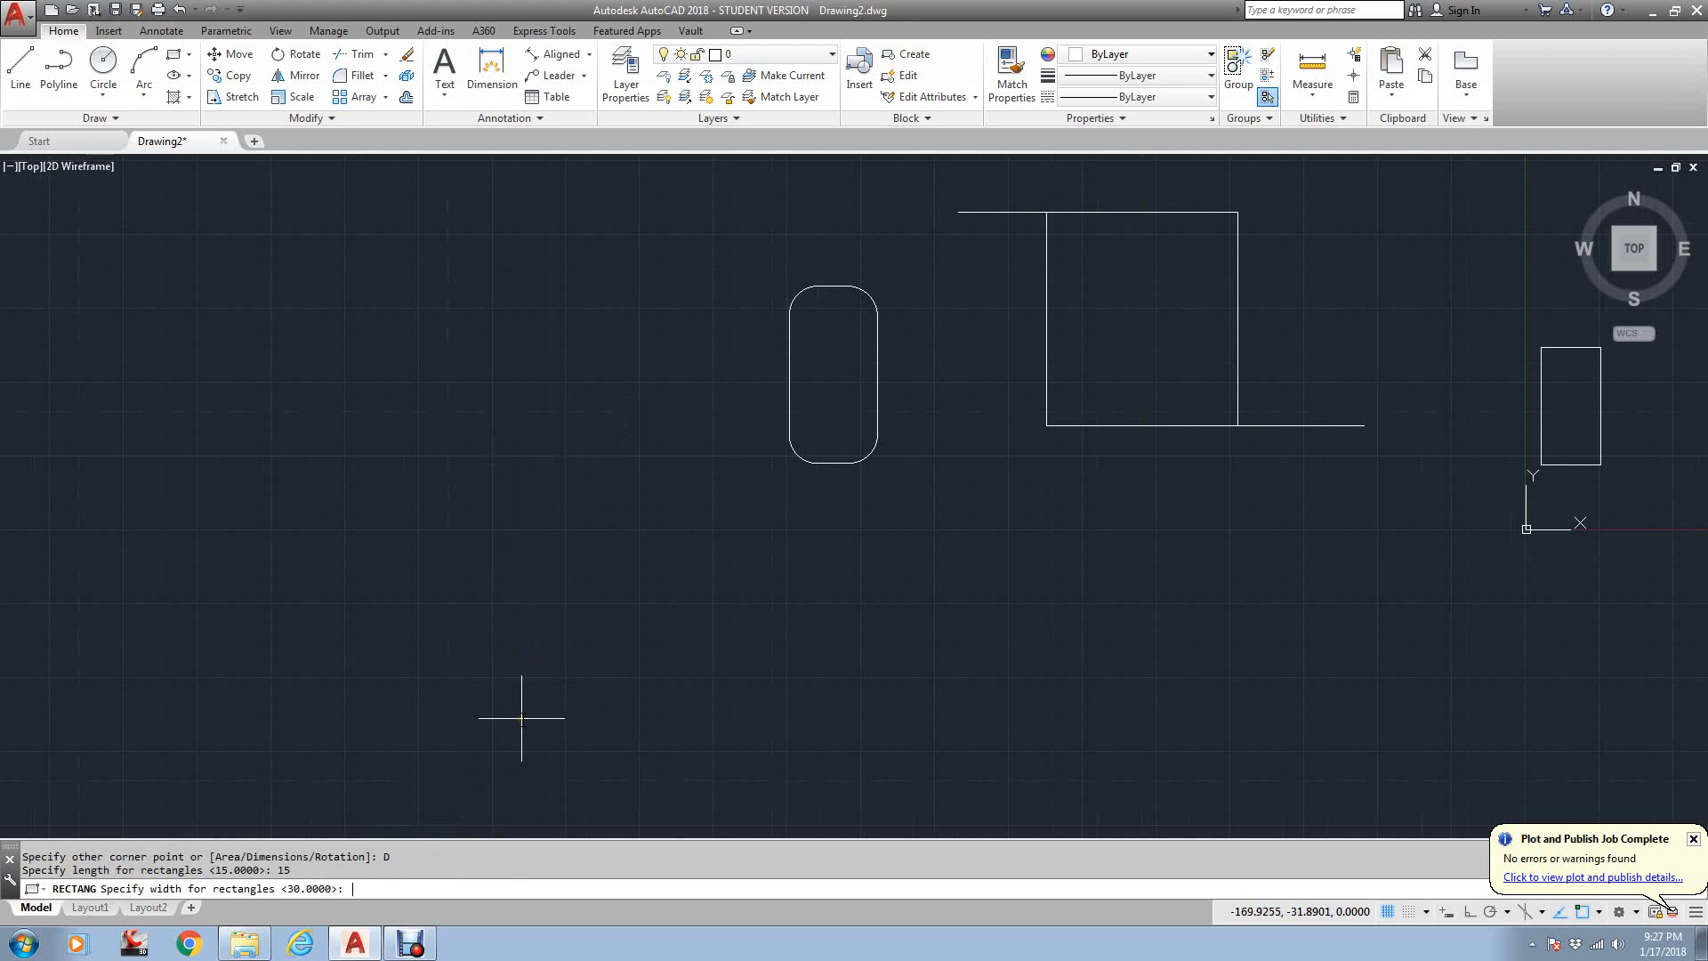
pyautogui.write('30')
pyautogui.press('Return')
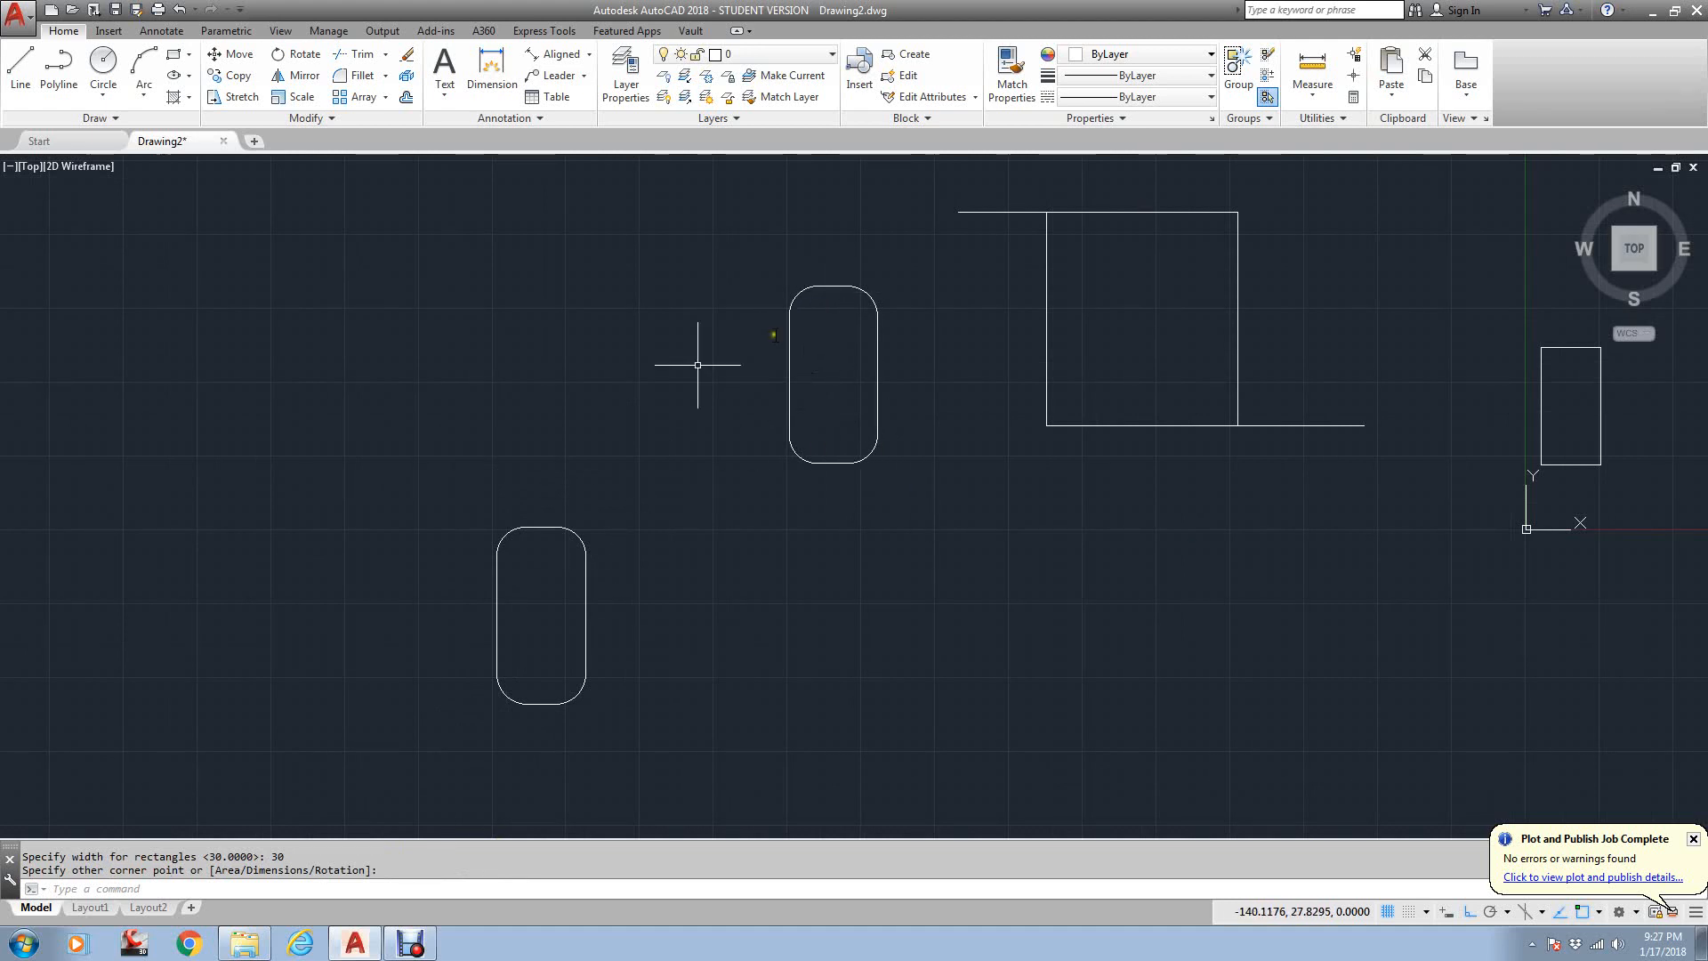
pyautogui.click(174, 56)
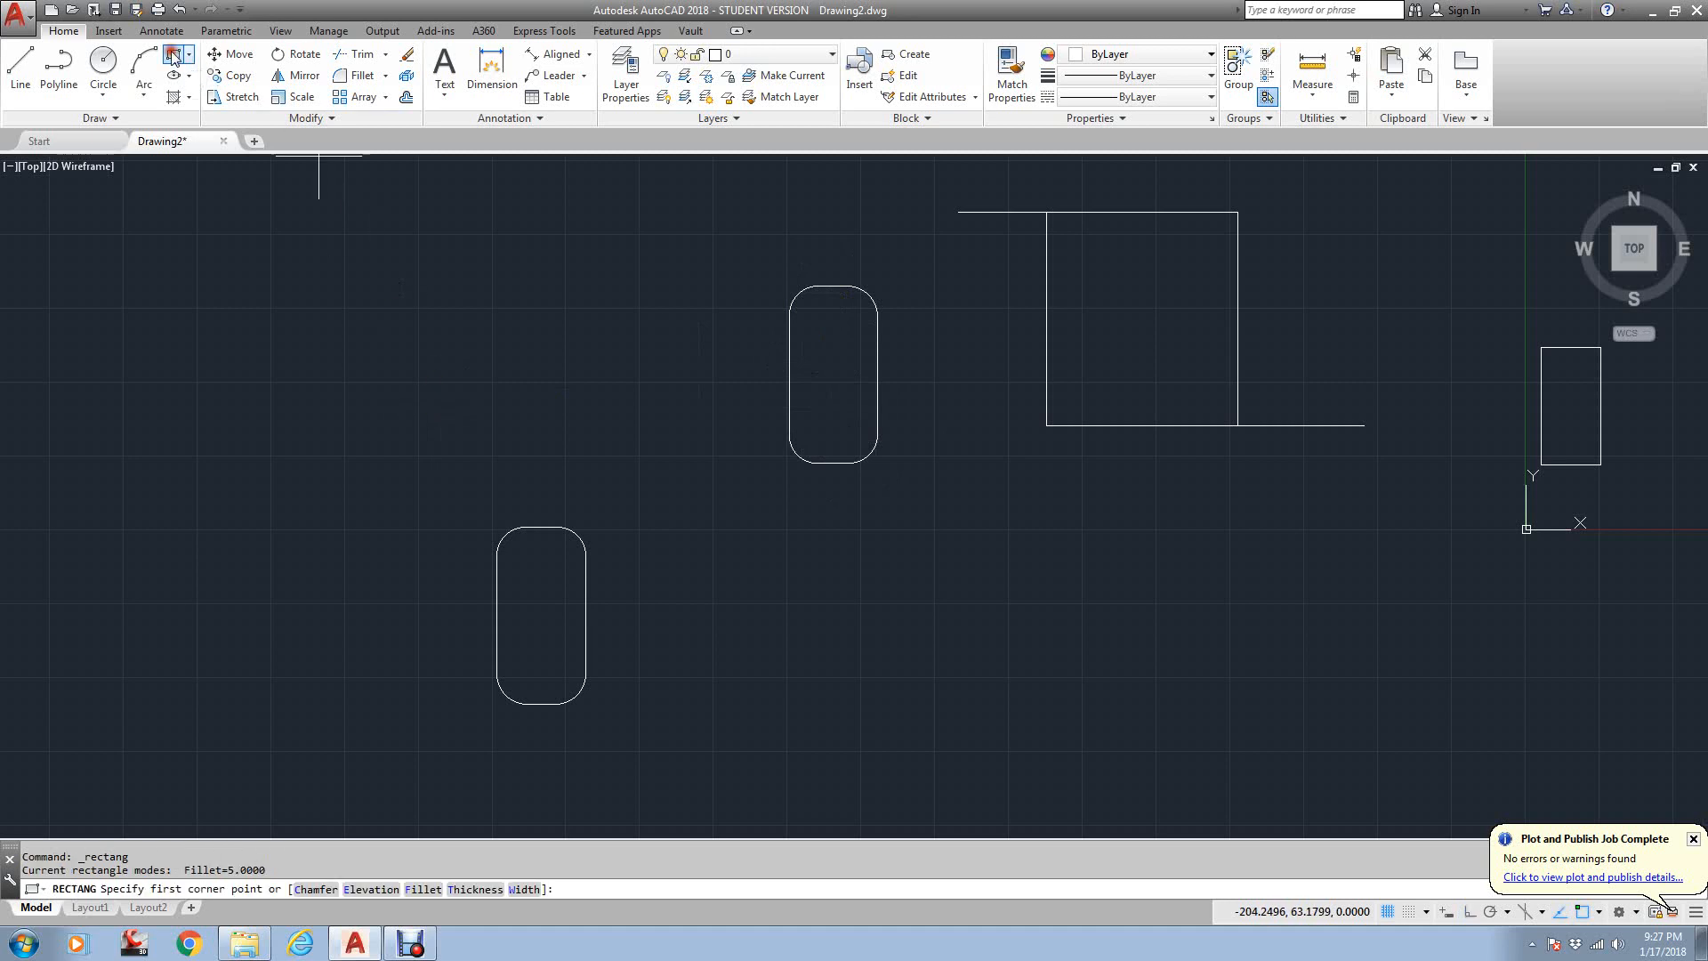
pyautogui.click(316, 889)
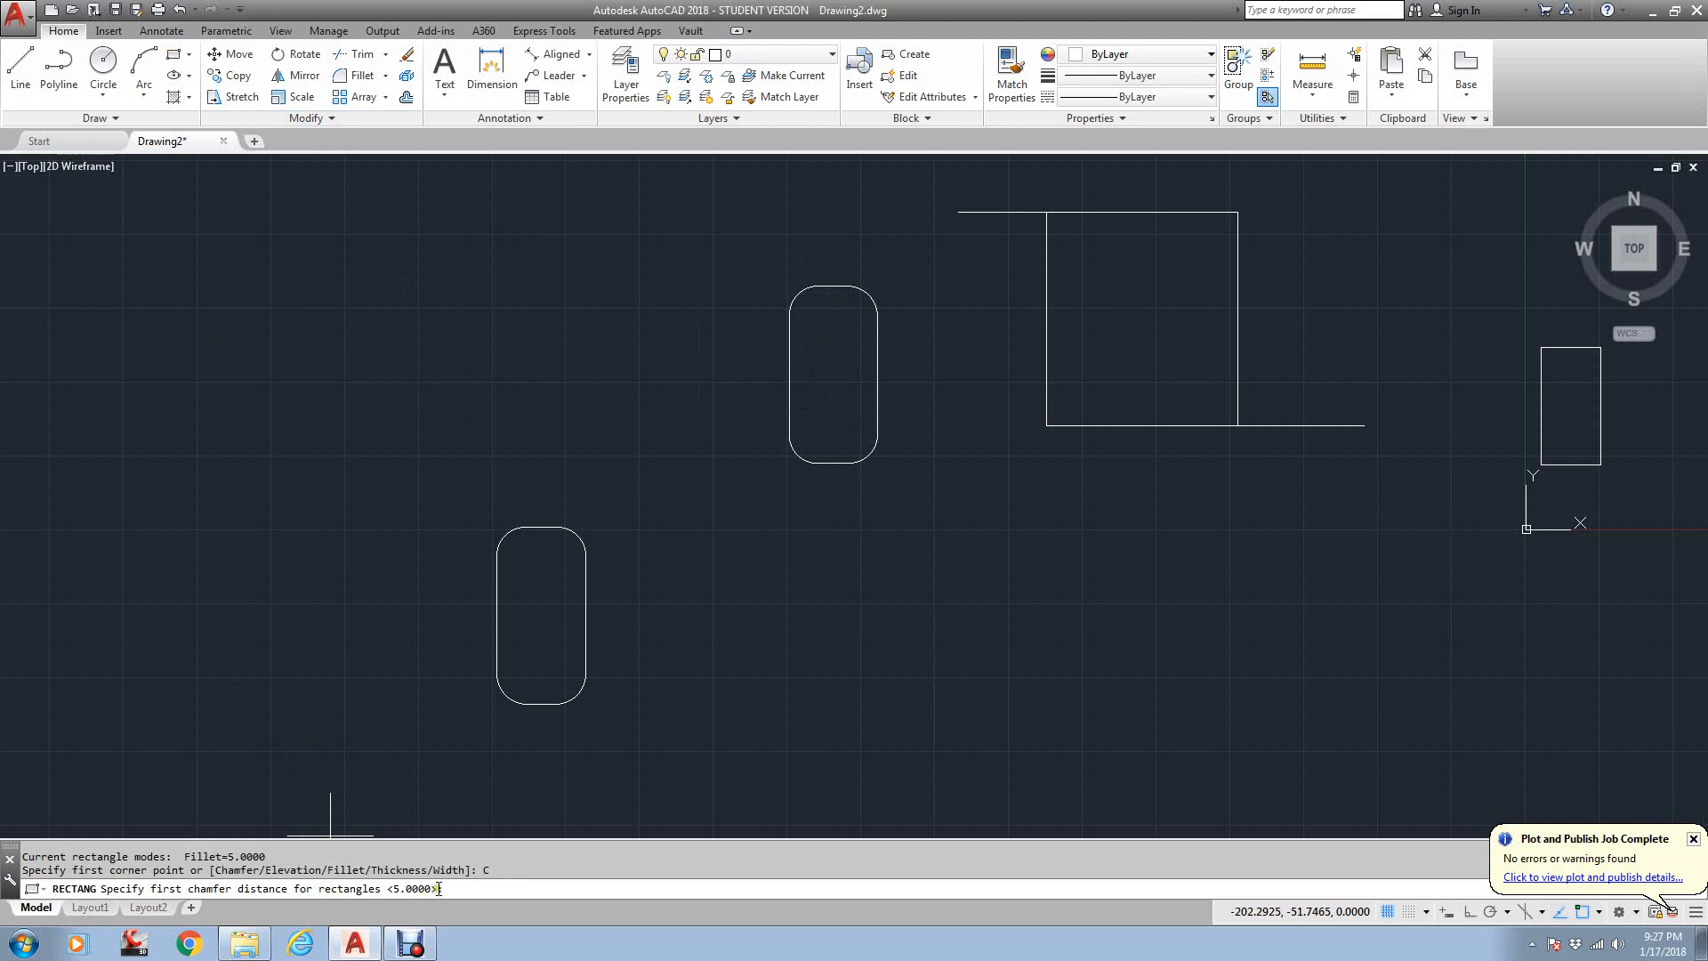
pyautogui.press('Return')
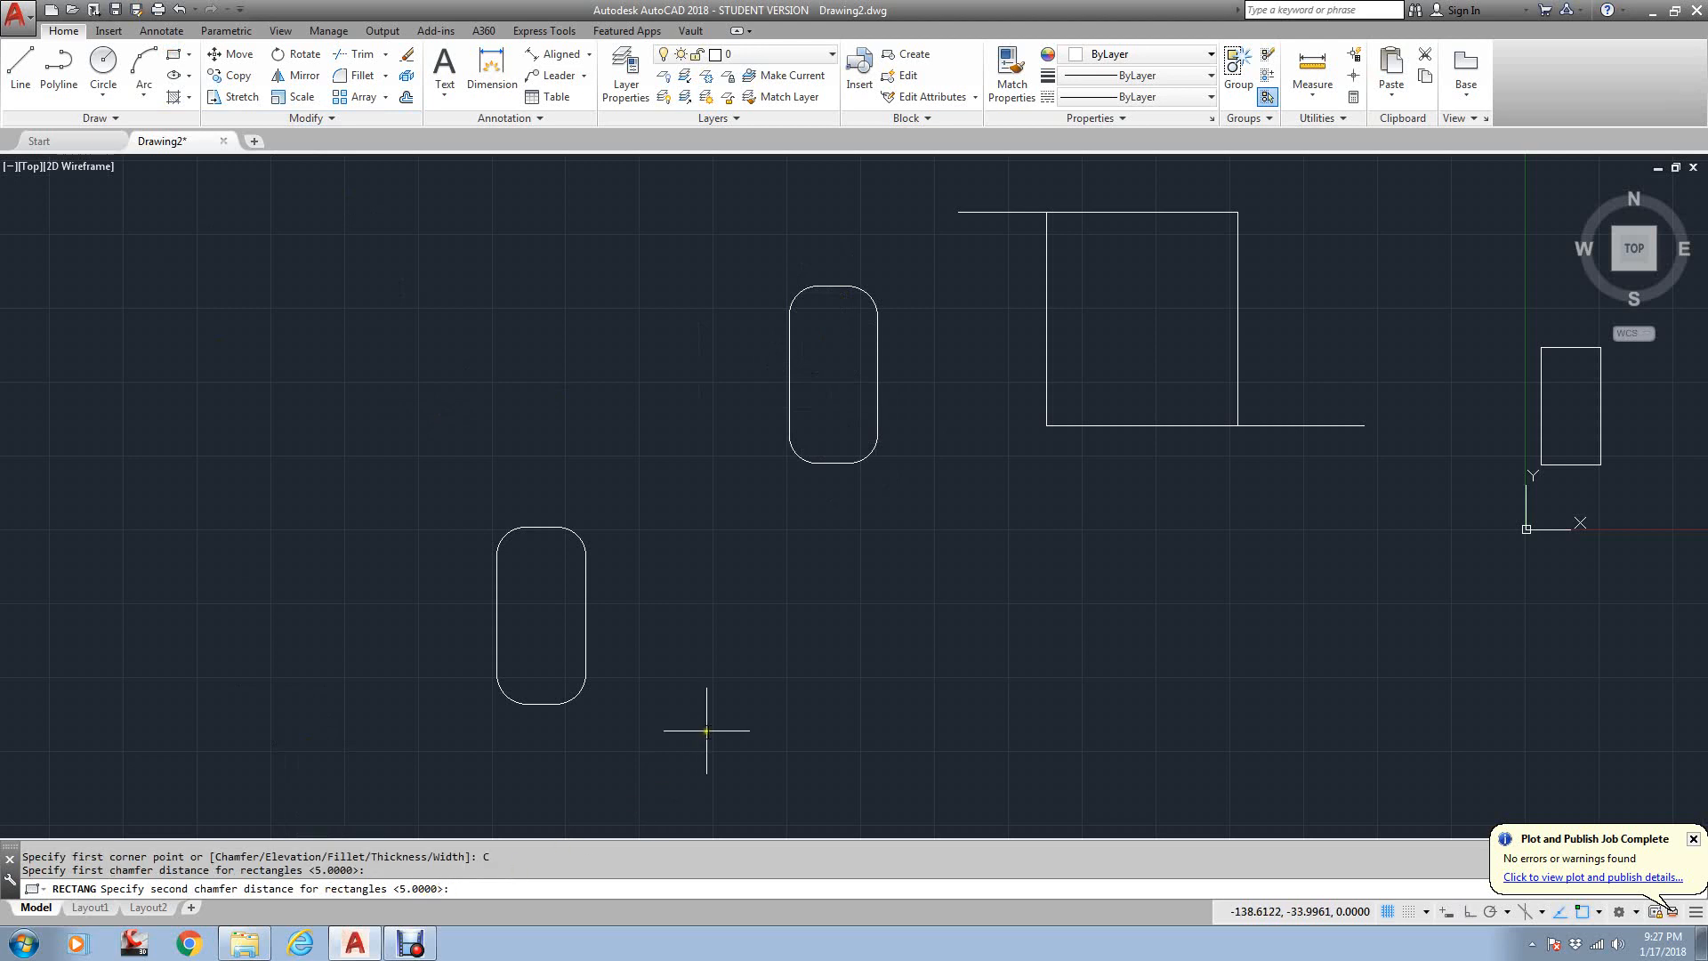
pyautogui.click(696, 703)
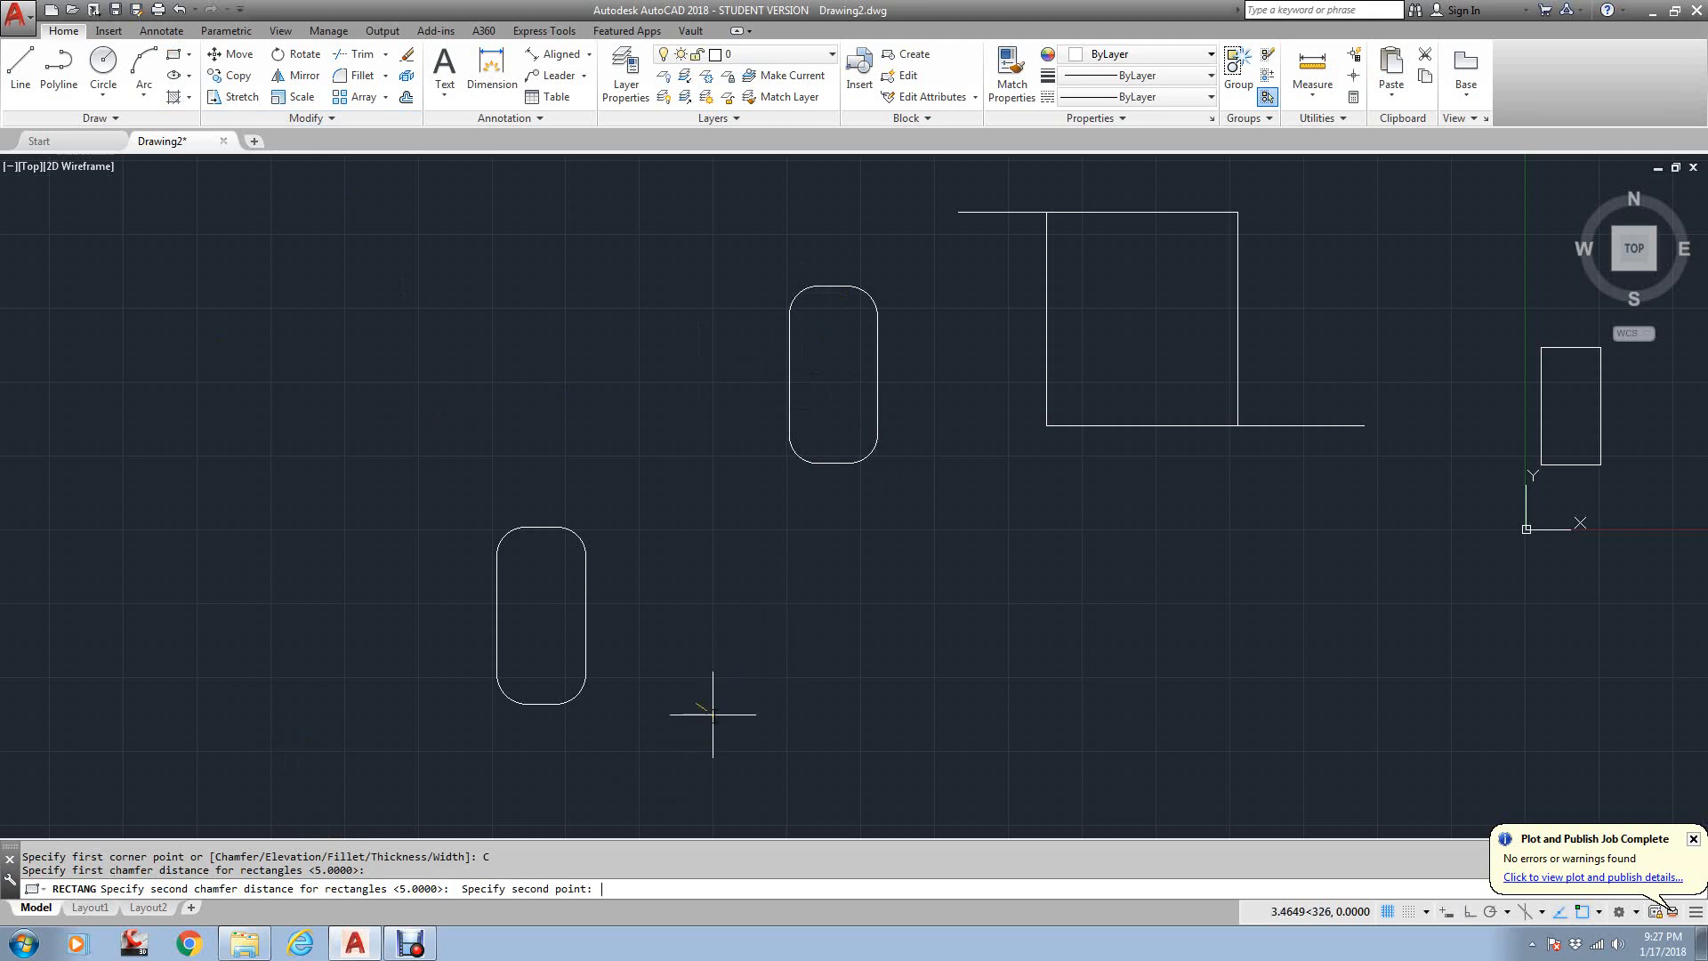
pyautogui.press('Escape')
# - Try to draw a chamfered 15 by 30 rectangle beside the lower filleted one, accepting the default chamfer distances
pyautogui.press('Return')
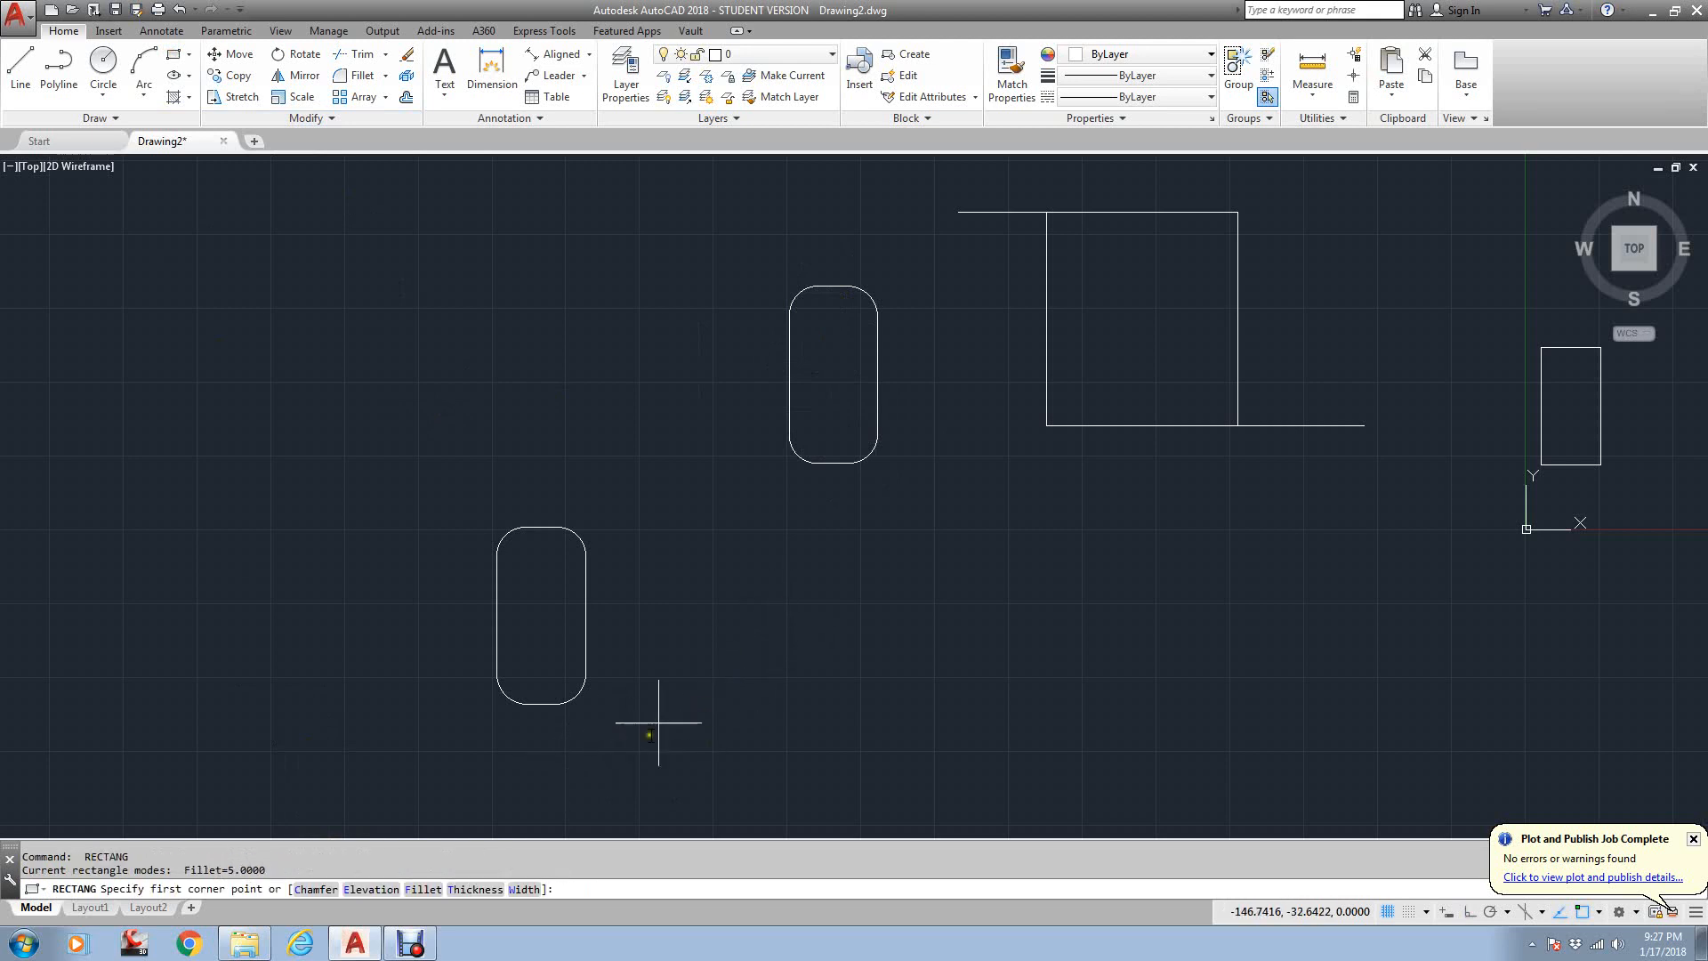
pyautogui.click(322, 890)
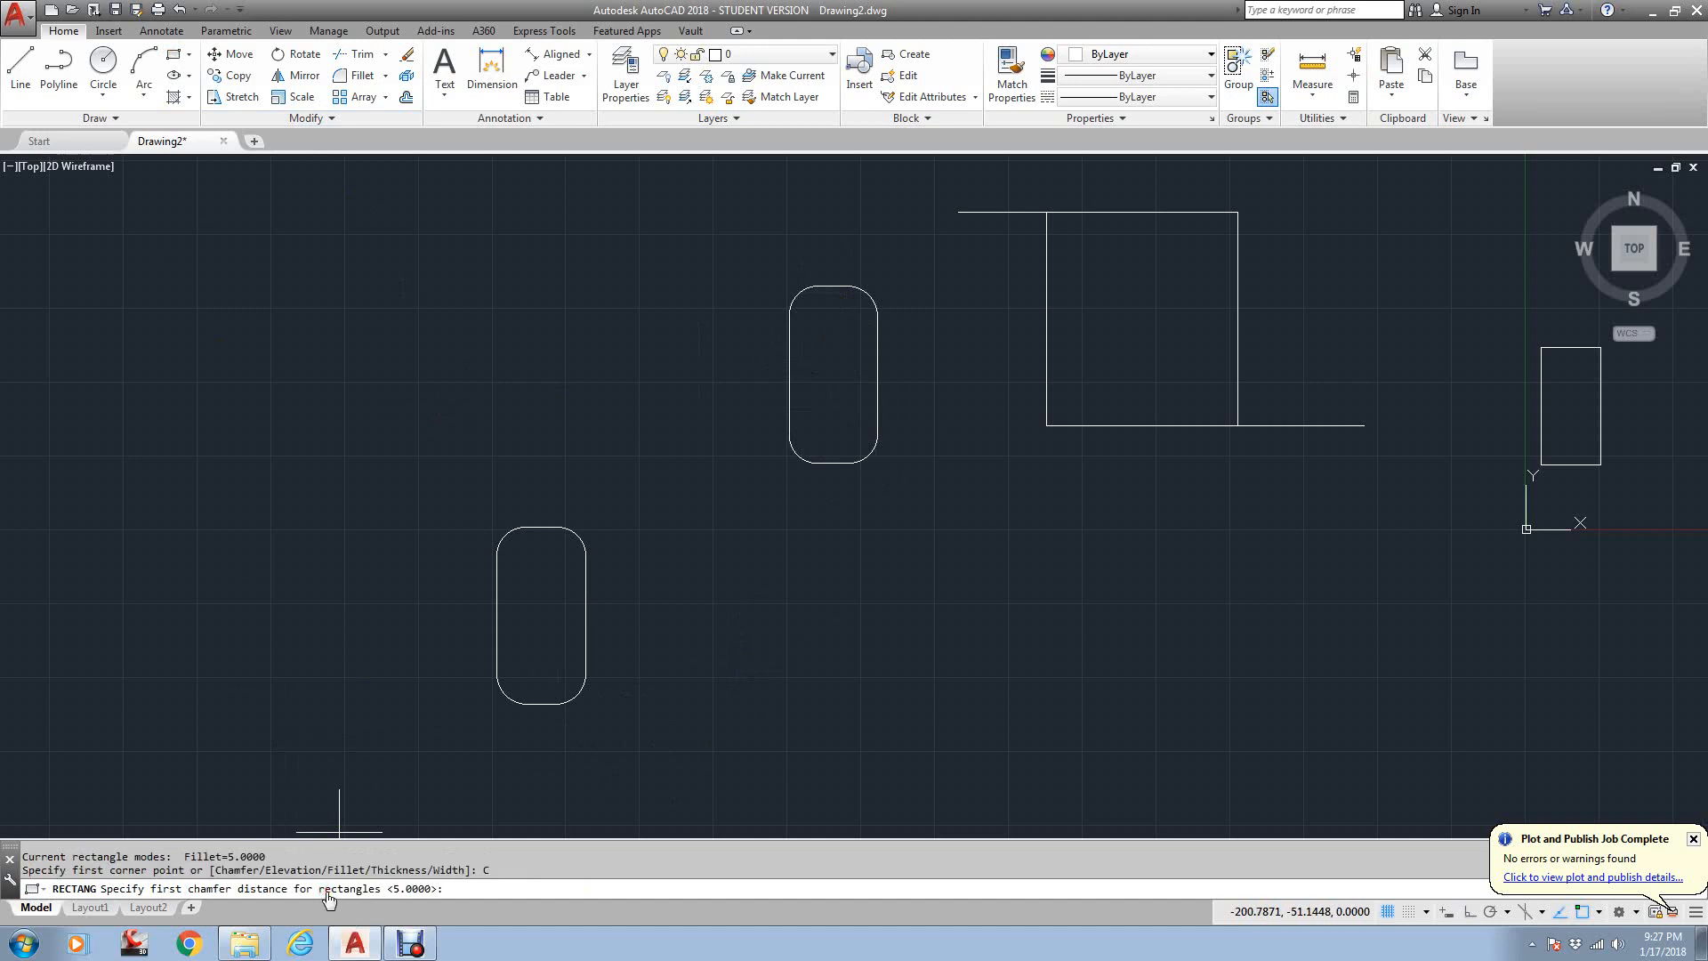
pyautogui.press('Return')
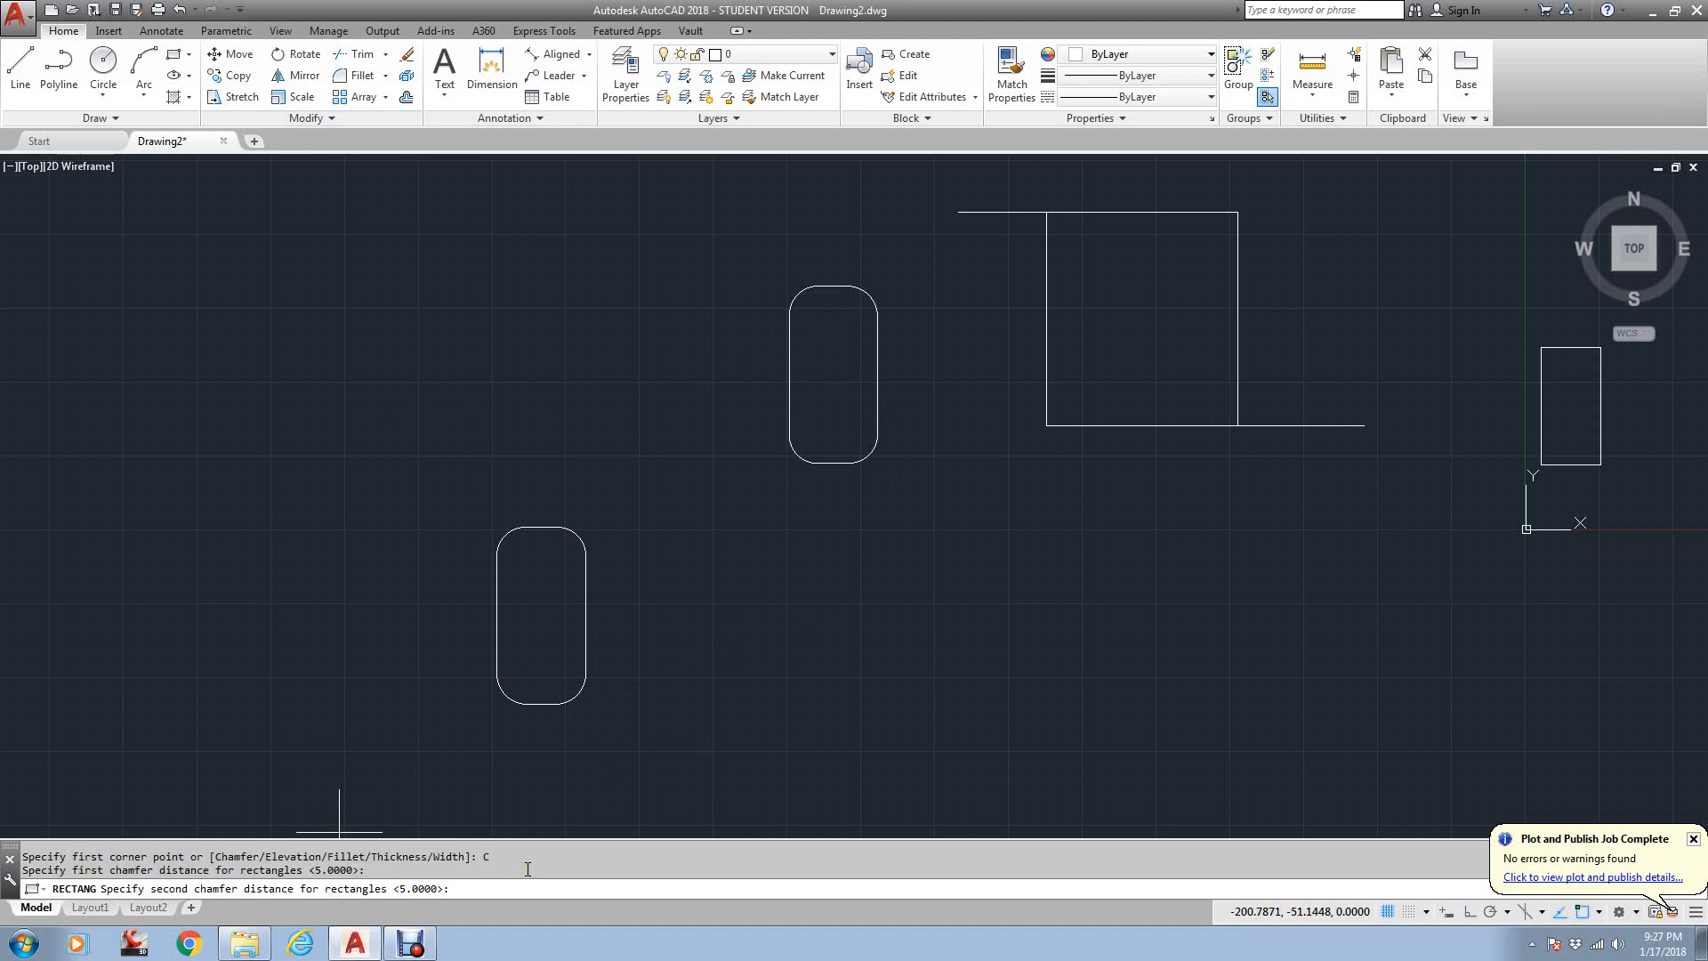
pyautogui.press('Return')
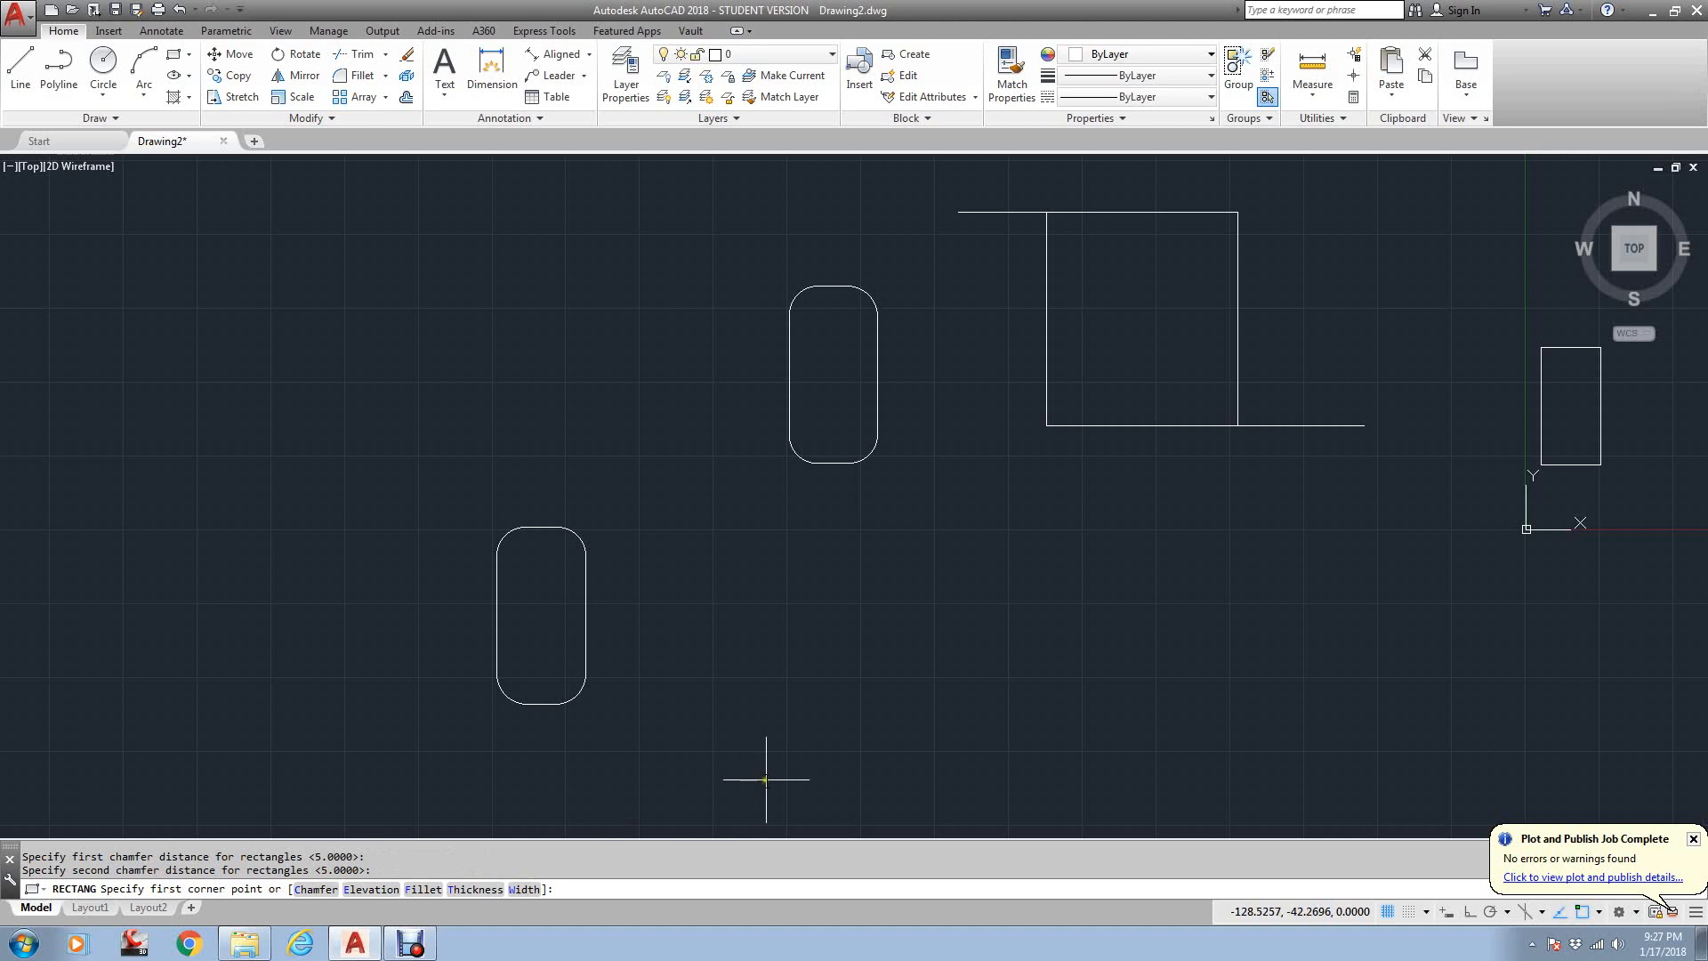
pyautogui.click(684, 702)
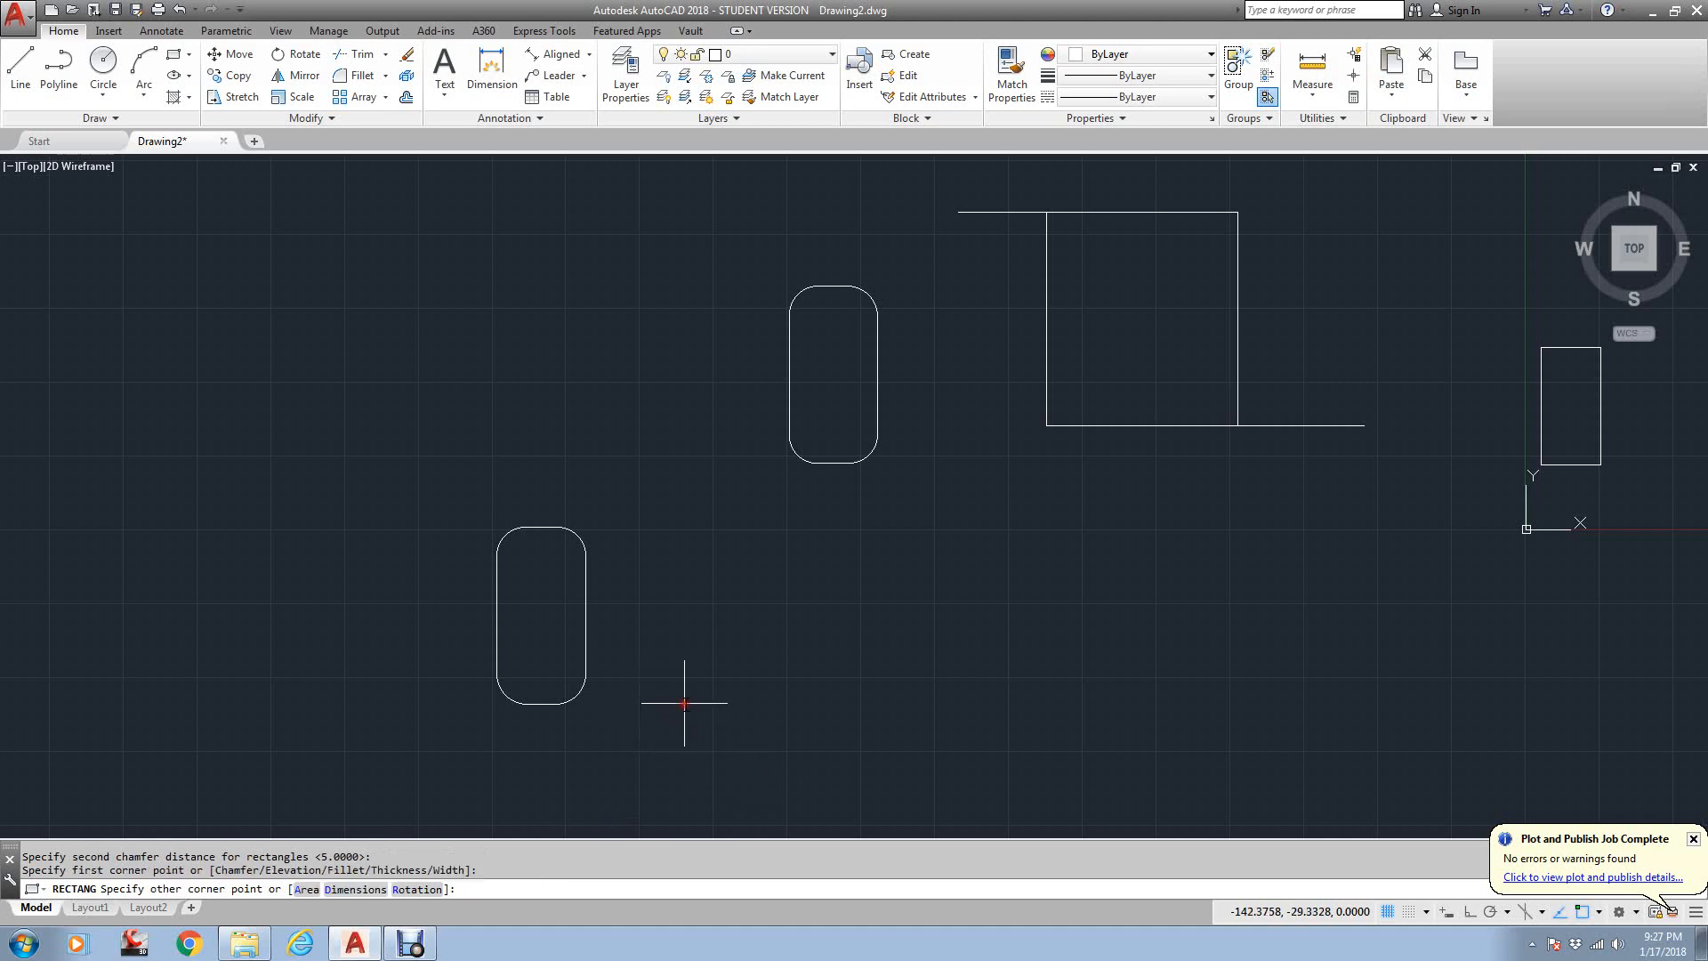
pyautogui.click(370, 893)
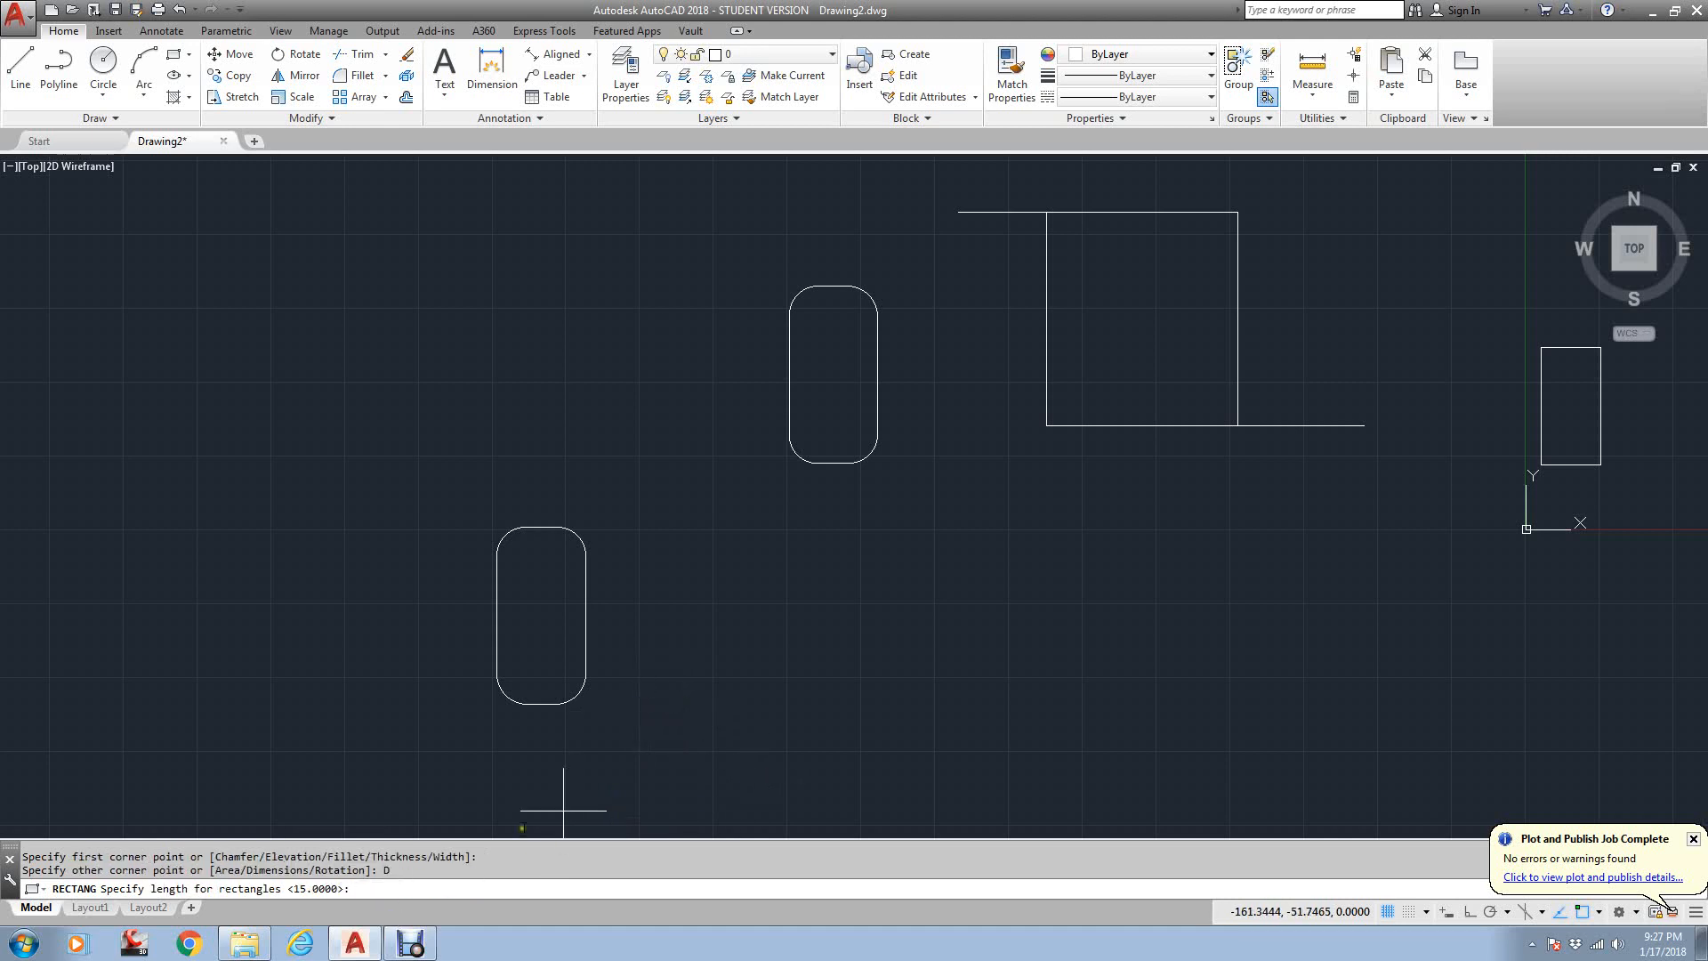
pyautogui.write('15')
pyautogui.press('Return')
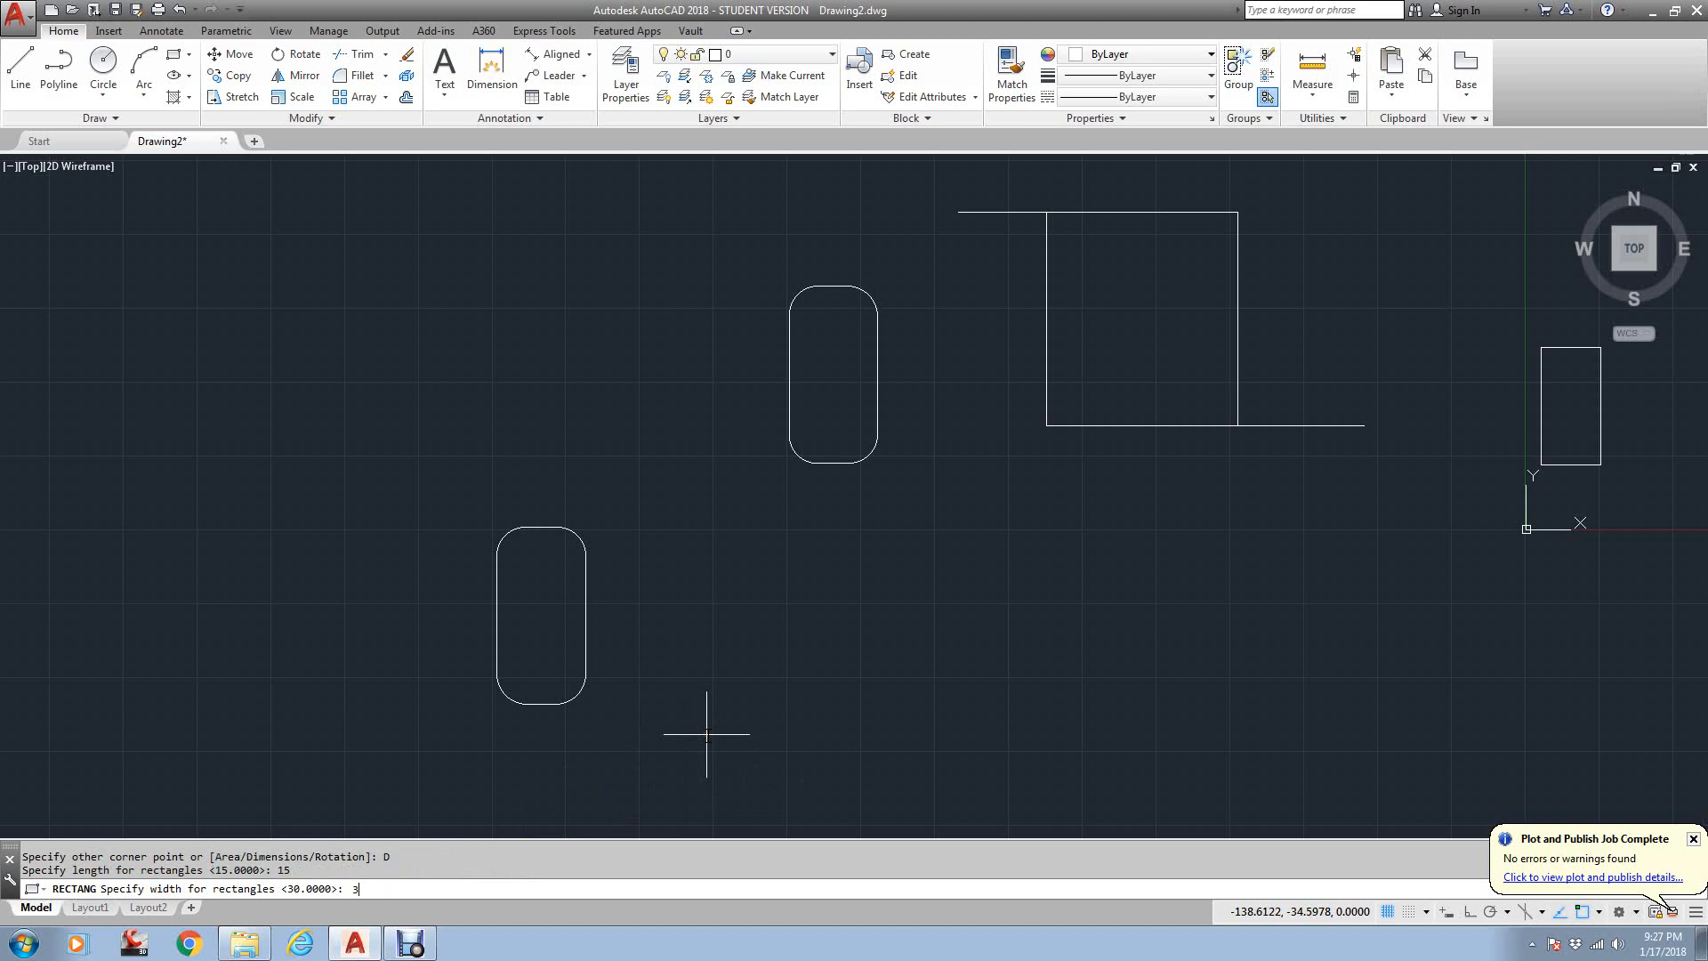
pyautogui.press('Return')
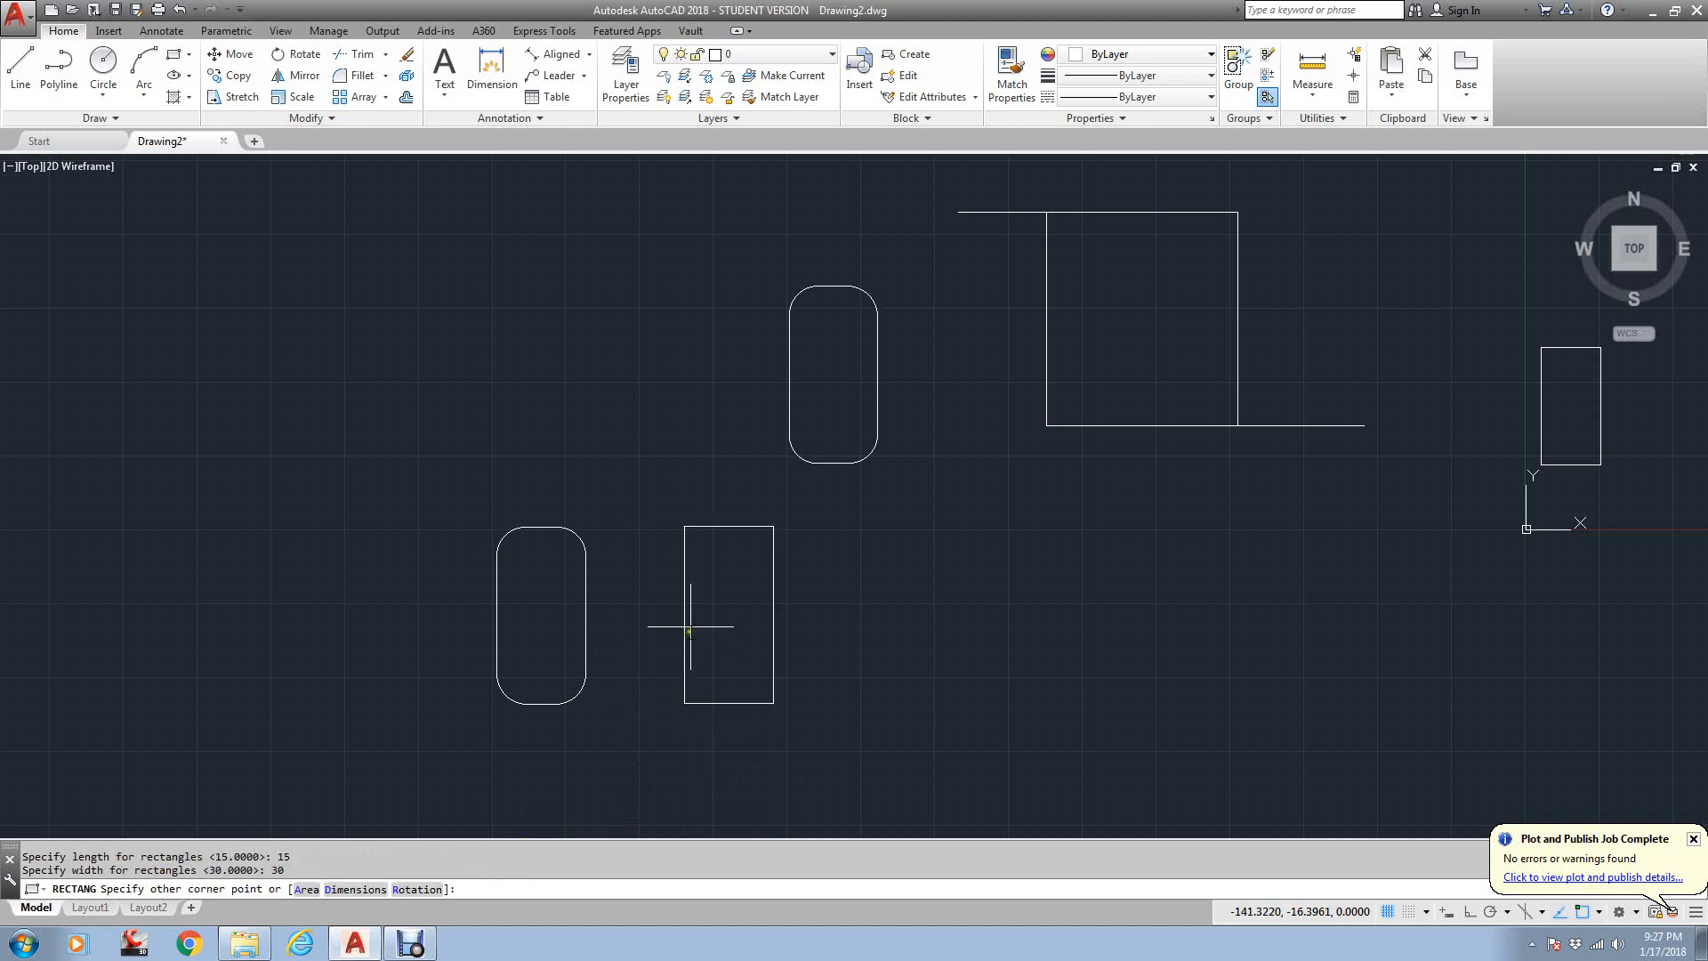
pyautogui.click(720, 591)
# - Erase the square-cornered 15 by 30 rectangle beside the lower filleted one
pyautogui.scroll(2, 722, 517)
pyautogui.scroll(2, 721, 519)
pyautogui.scroll(-2, 724, 520)
pyautogui.scroll(2, 726, 527)
pyautogui.click(733, 538)
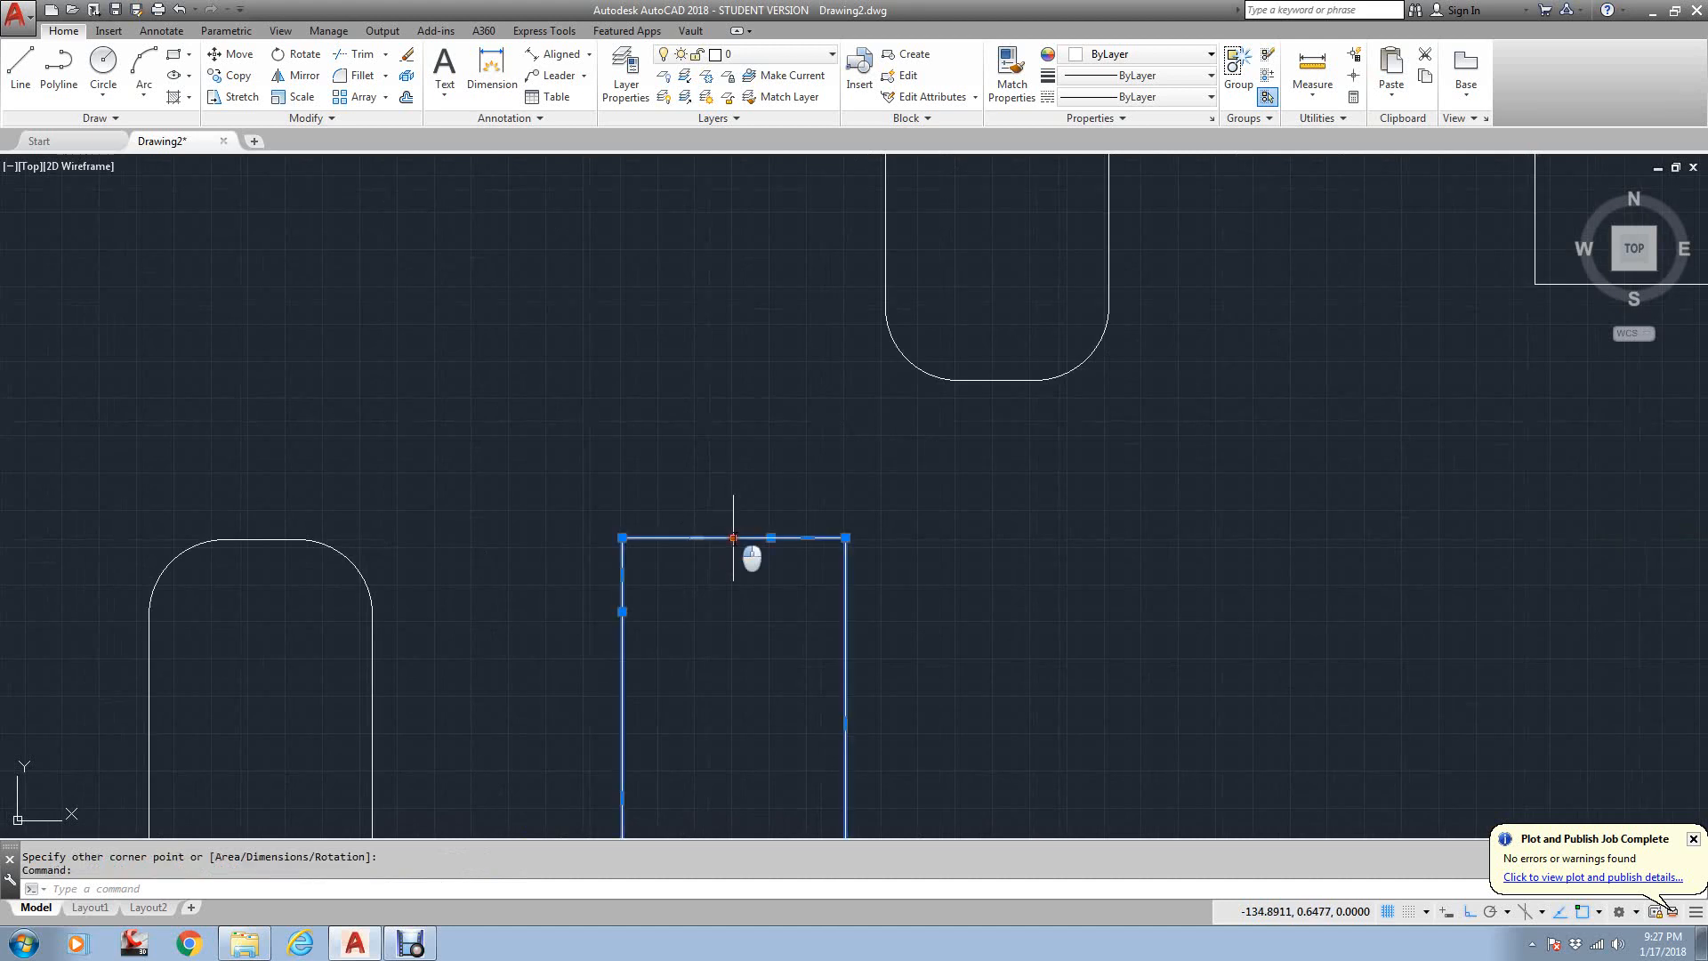
pyautogui.press('Escape')
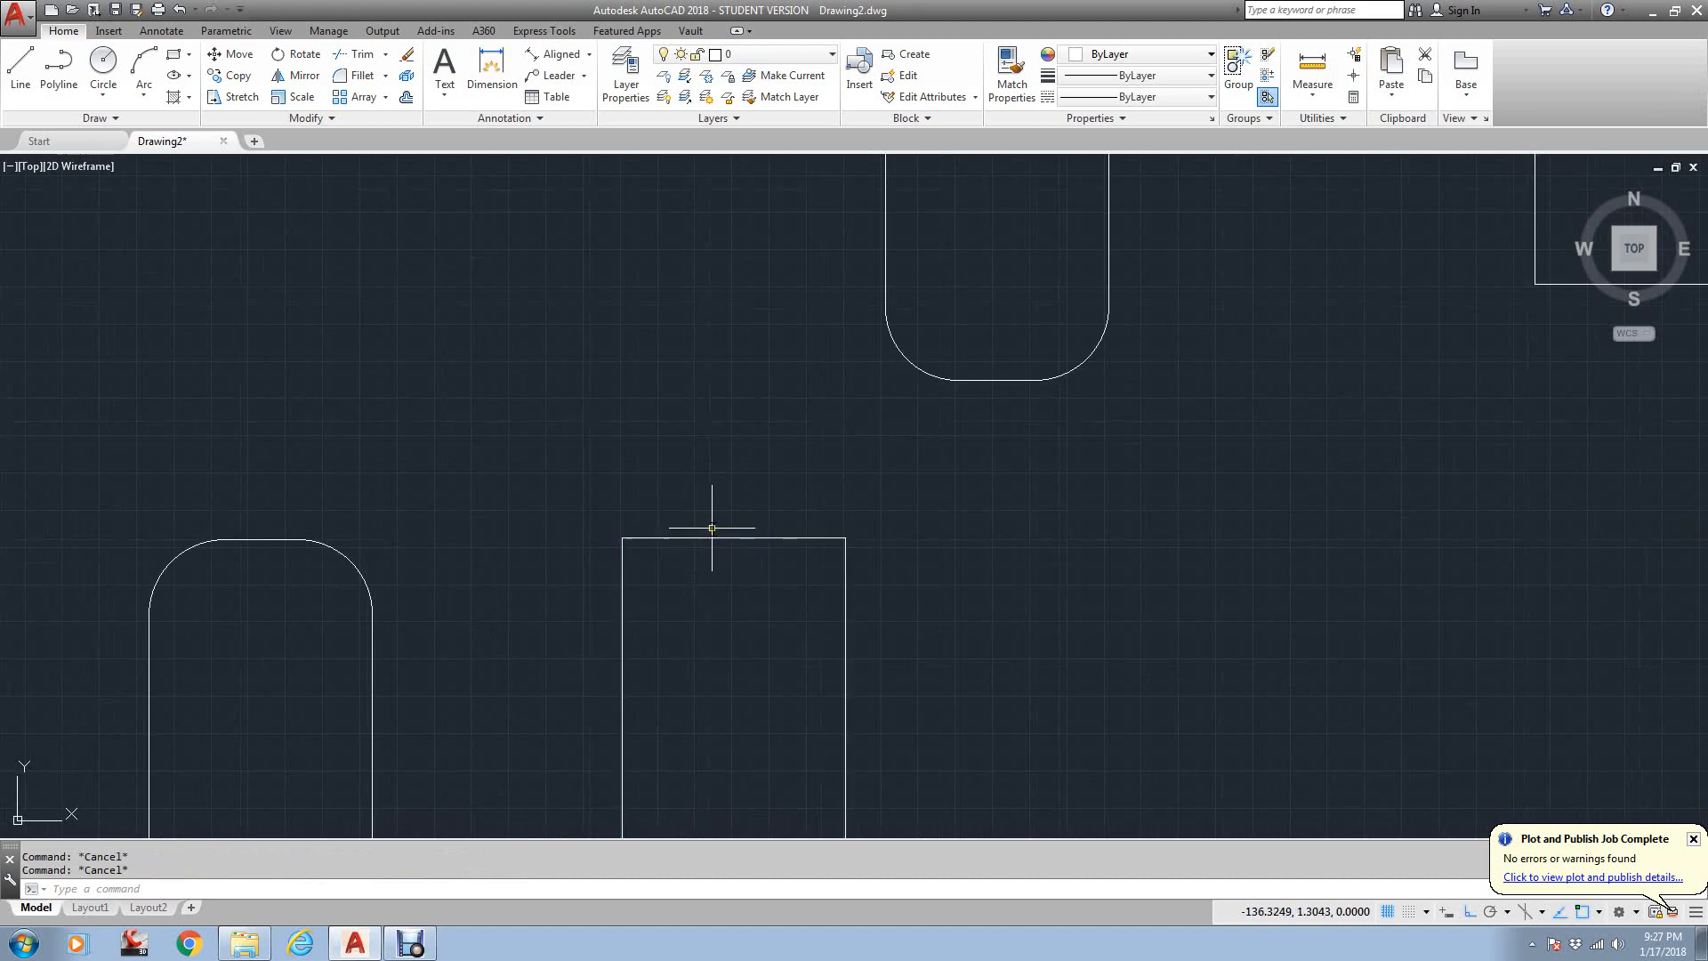
pyautogui.write('e')
pyautogui.press('Return')
pyautogui.click(724, 538)
pyautogui.press('Return')
pyautogui.scroll(-1, 596, 565)
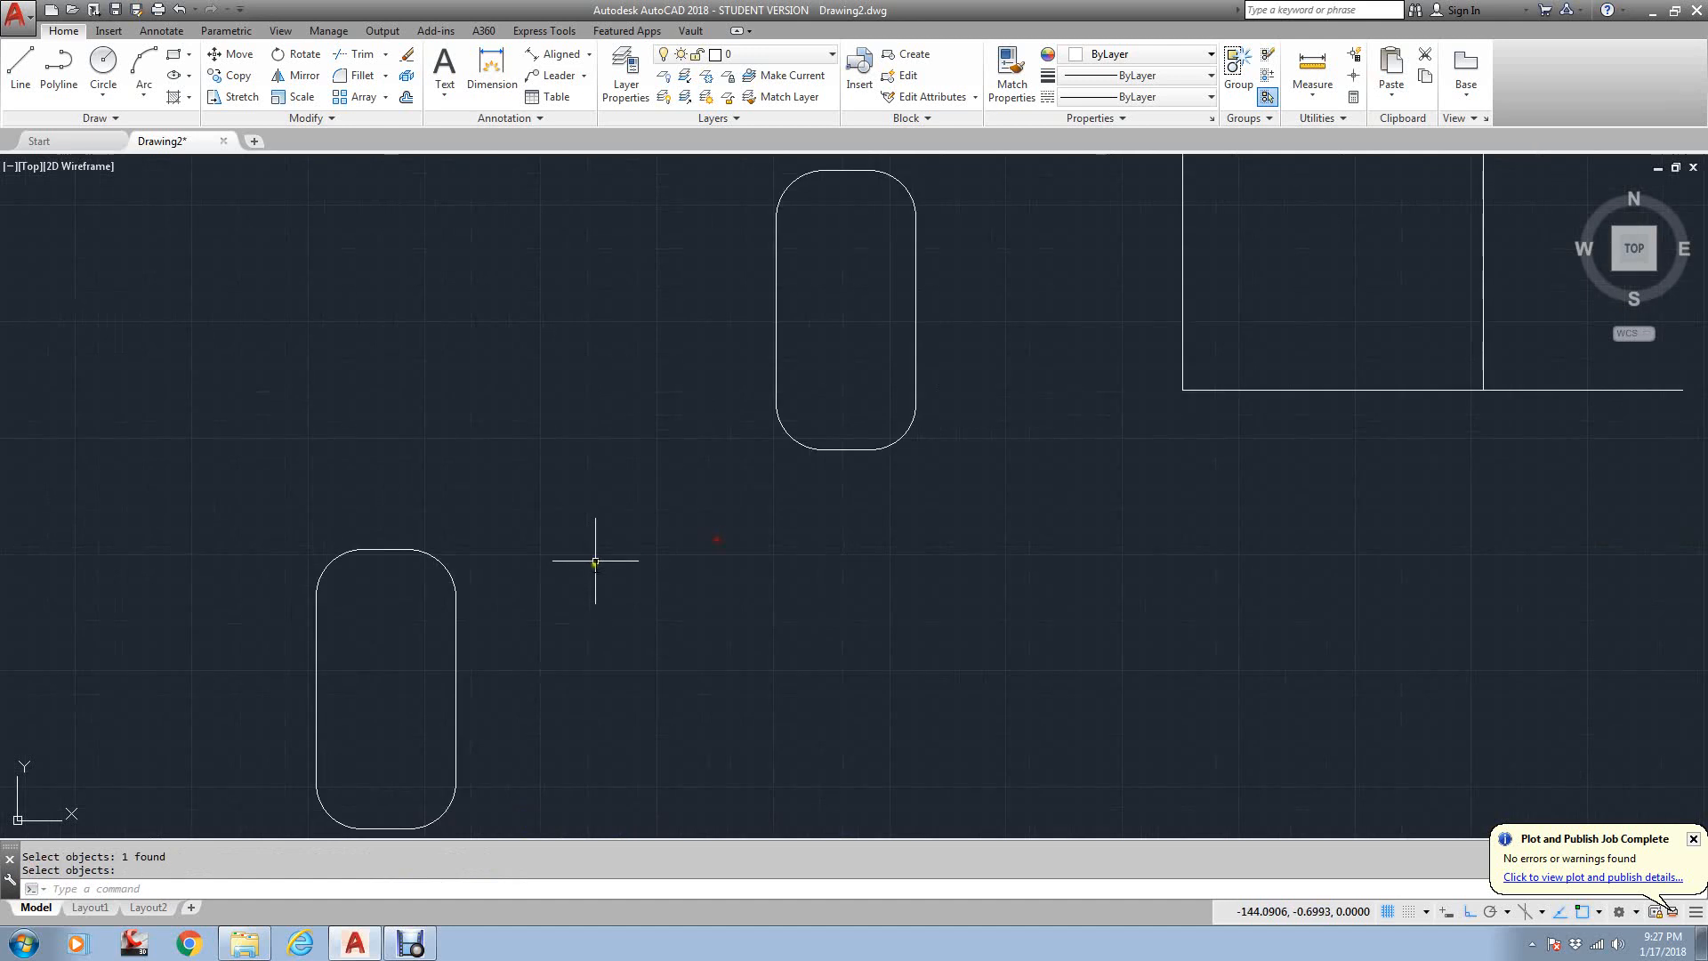
# - Start a new rectangle and set both its first and second chamfer distances to 5
pyautogui.click(174, 58)
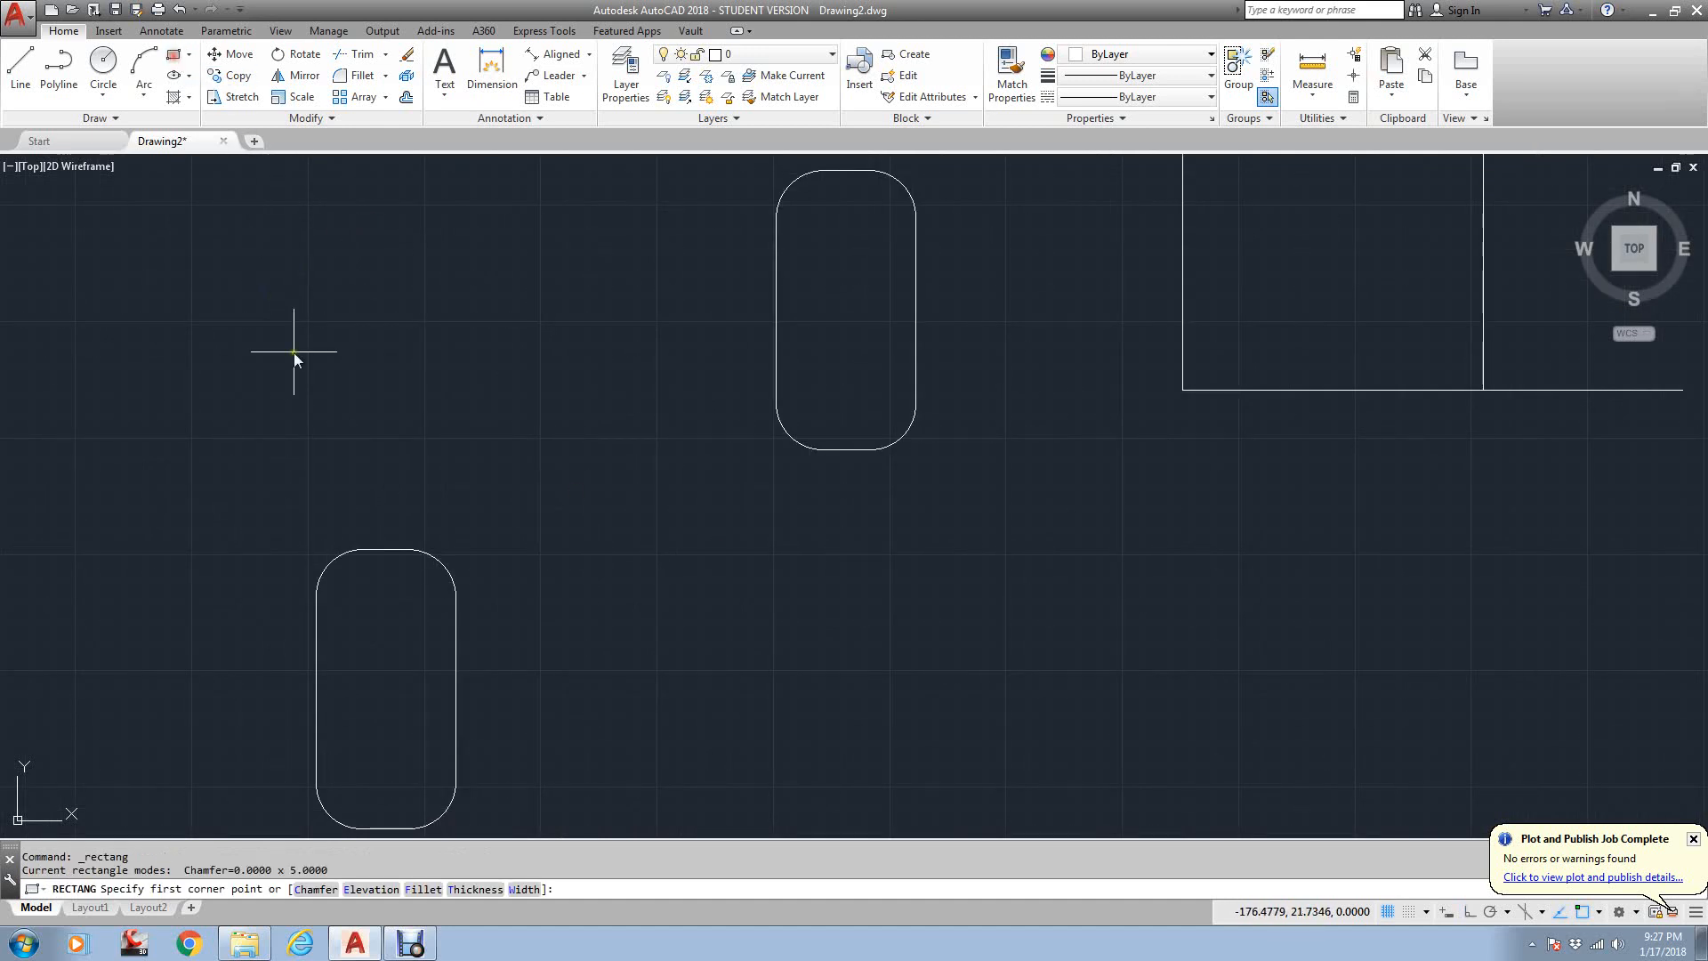
pyautogui.click(320, 890)
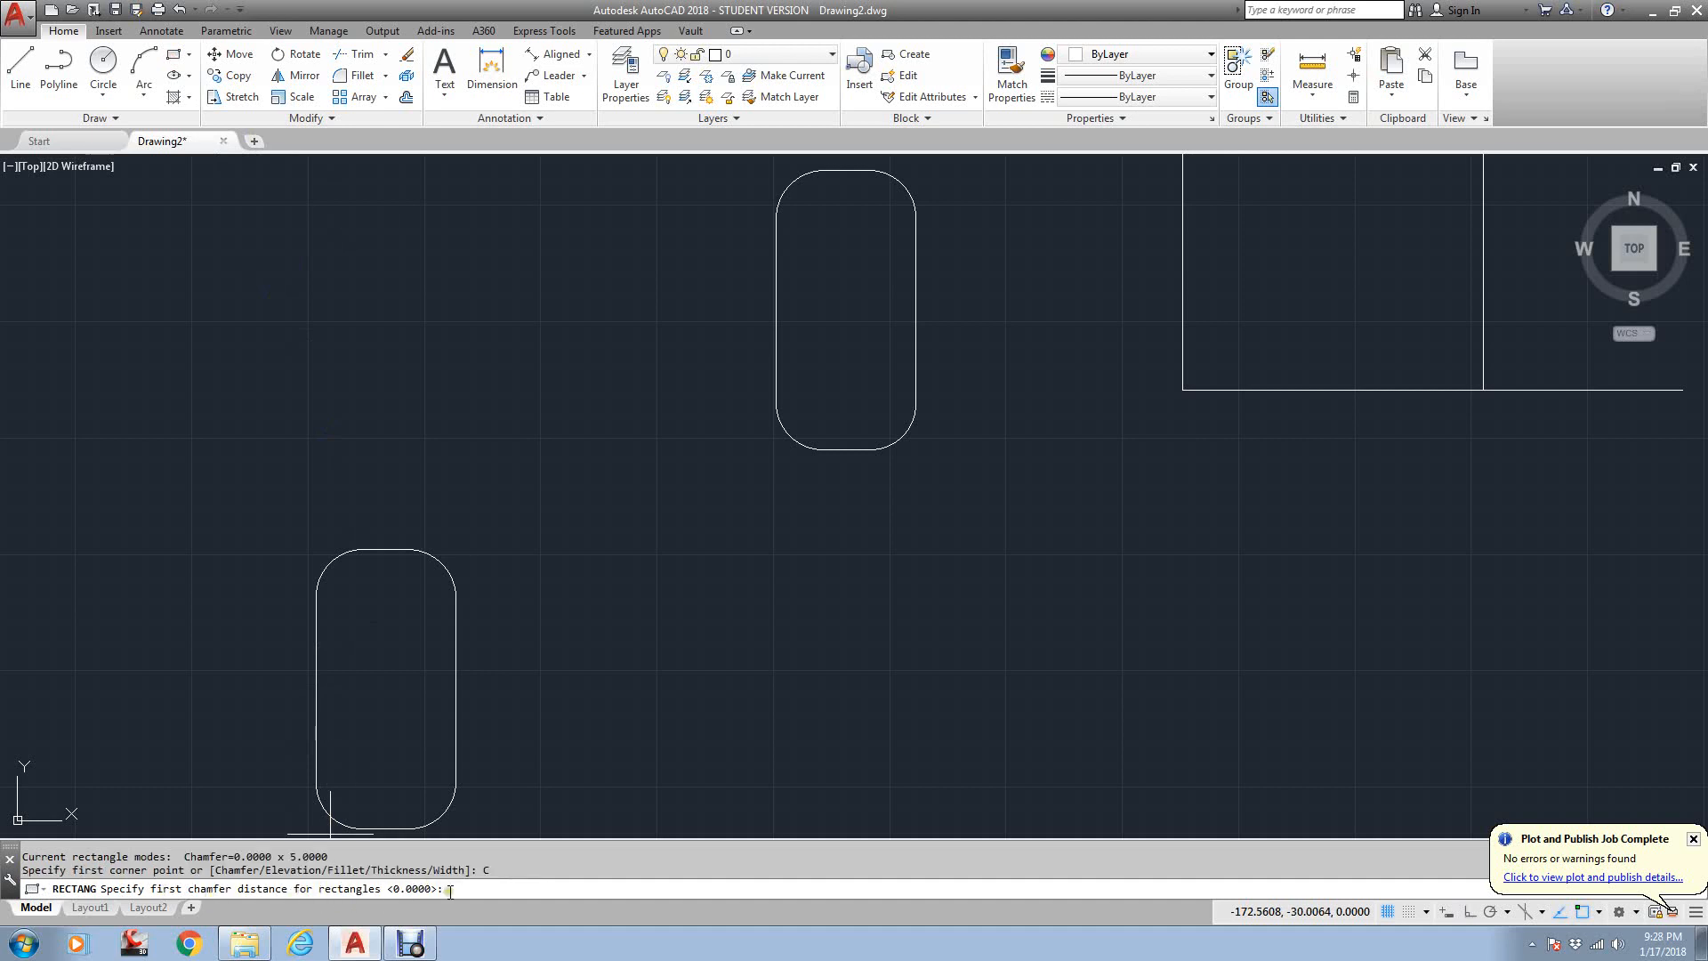
pyautogui.press('Return')
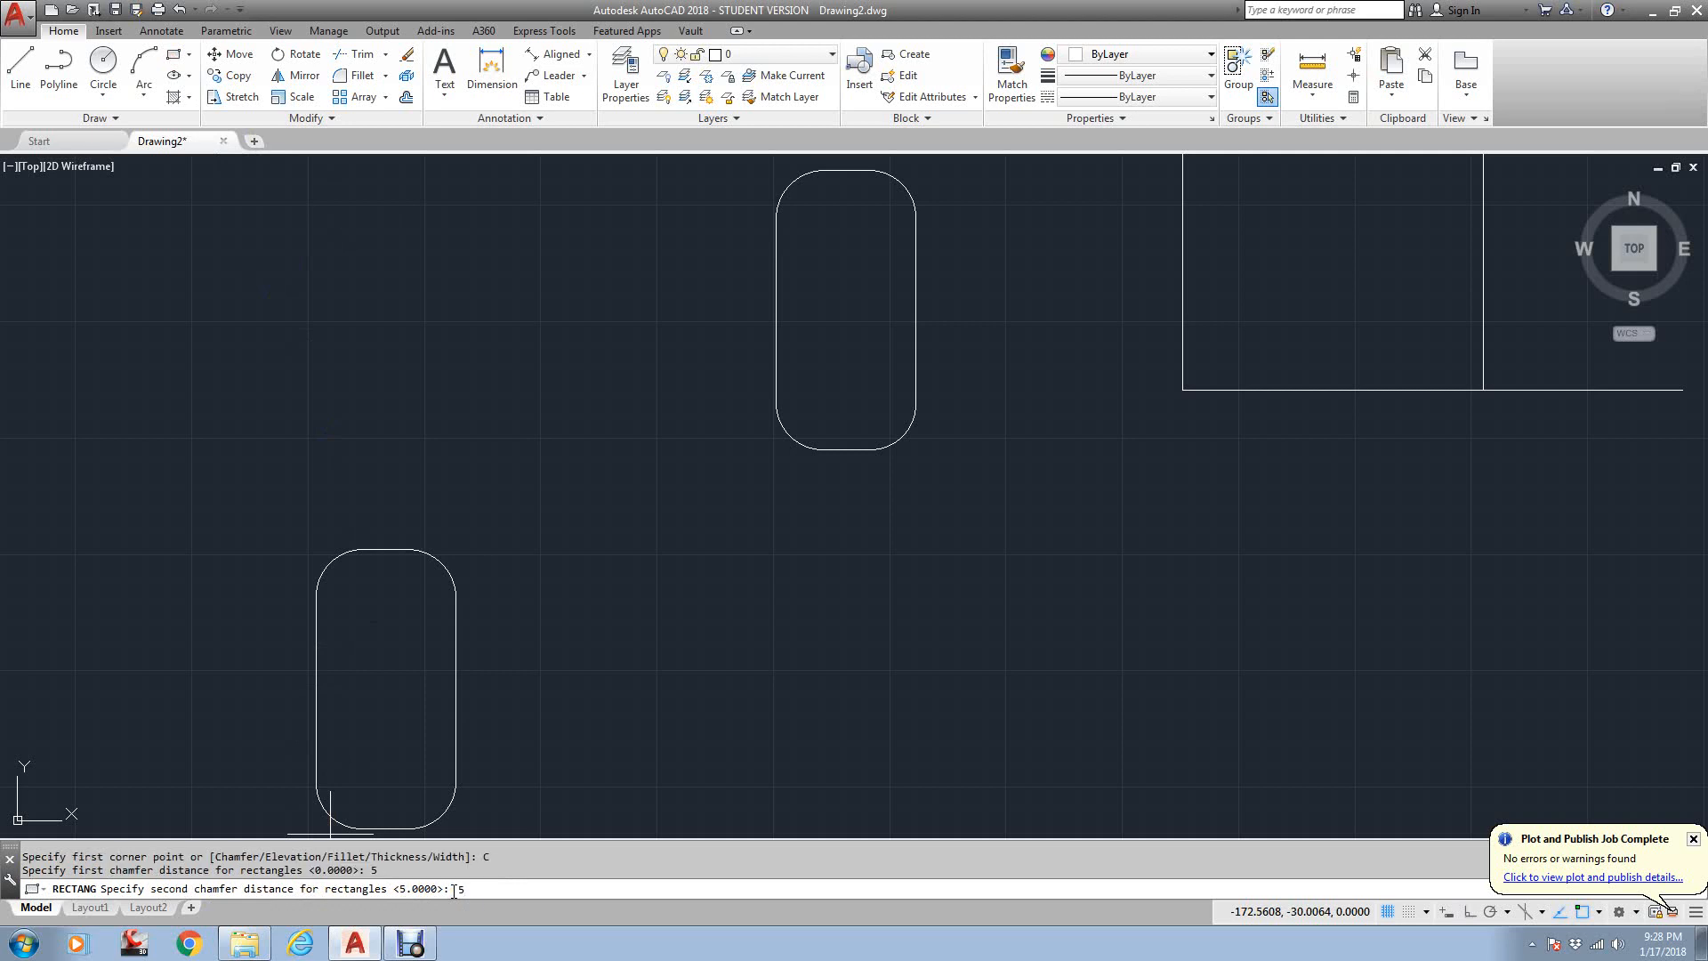
pyautogui.write('5')
pyautogui.press('Return')
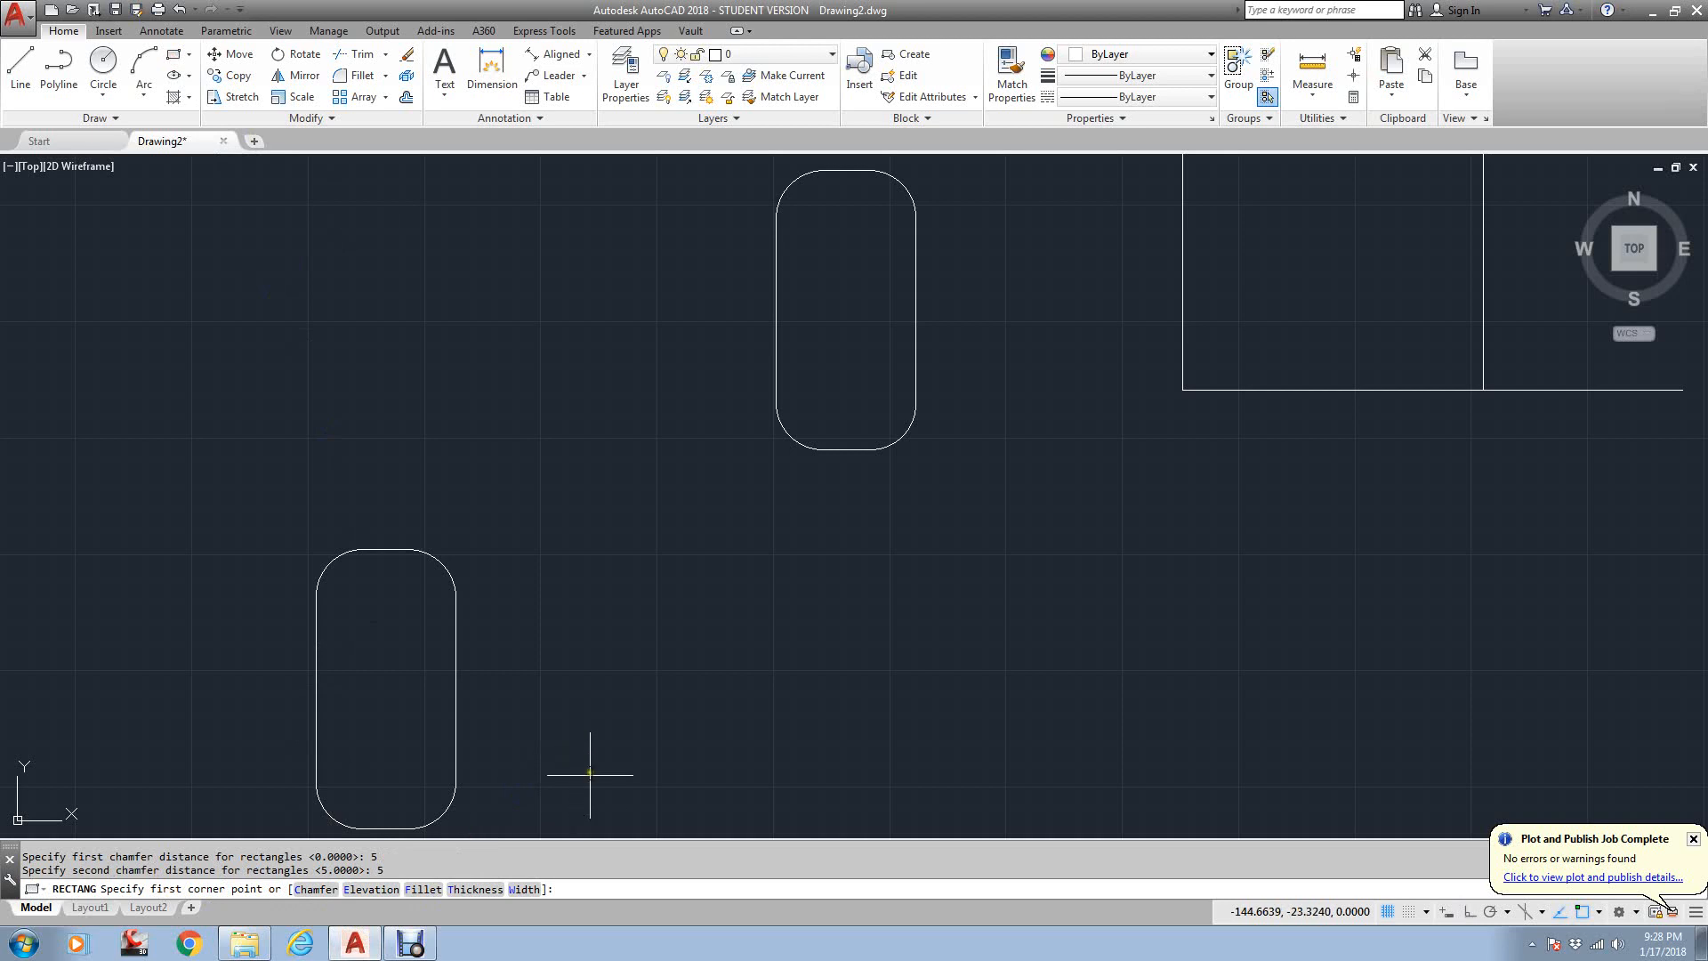
# - Draw the chamfered rectangle to the right of the lower filleted one with length 15 and width 30, using the Dimensions option
pyautogui.click(572, 823)
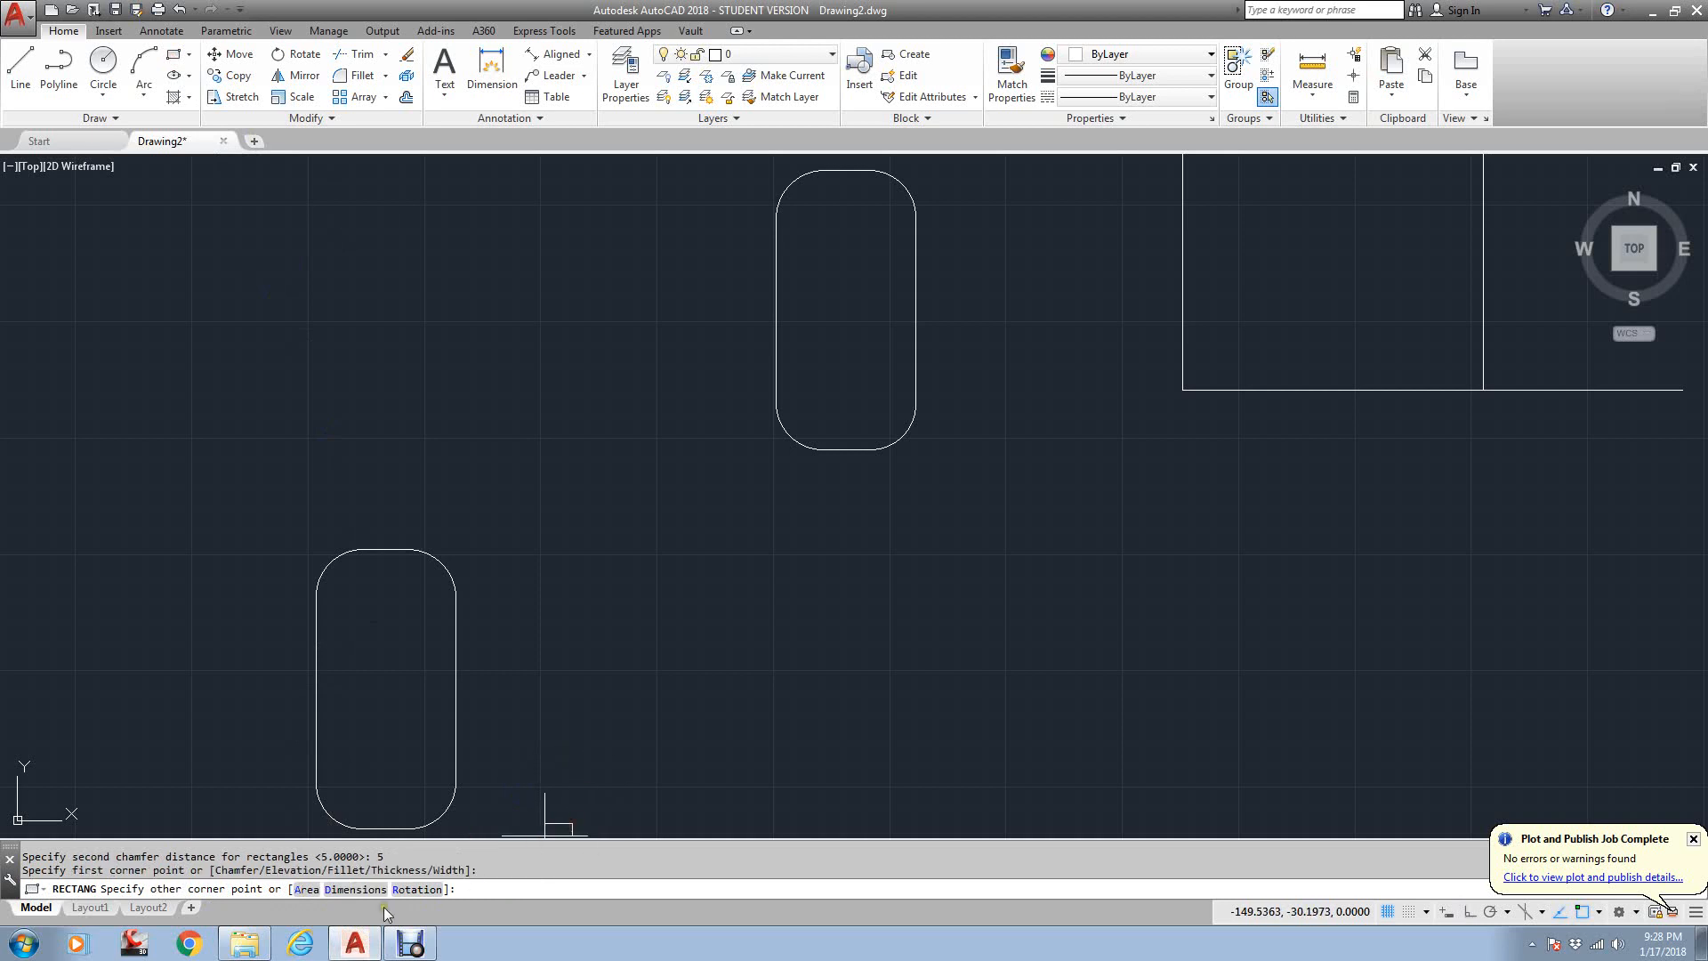
pyautogui.click(356, 889)
pyautogui.press('Return')
pyautogui.press('Return')
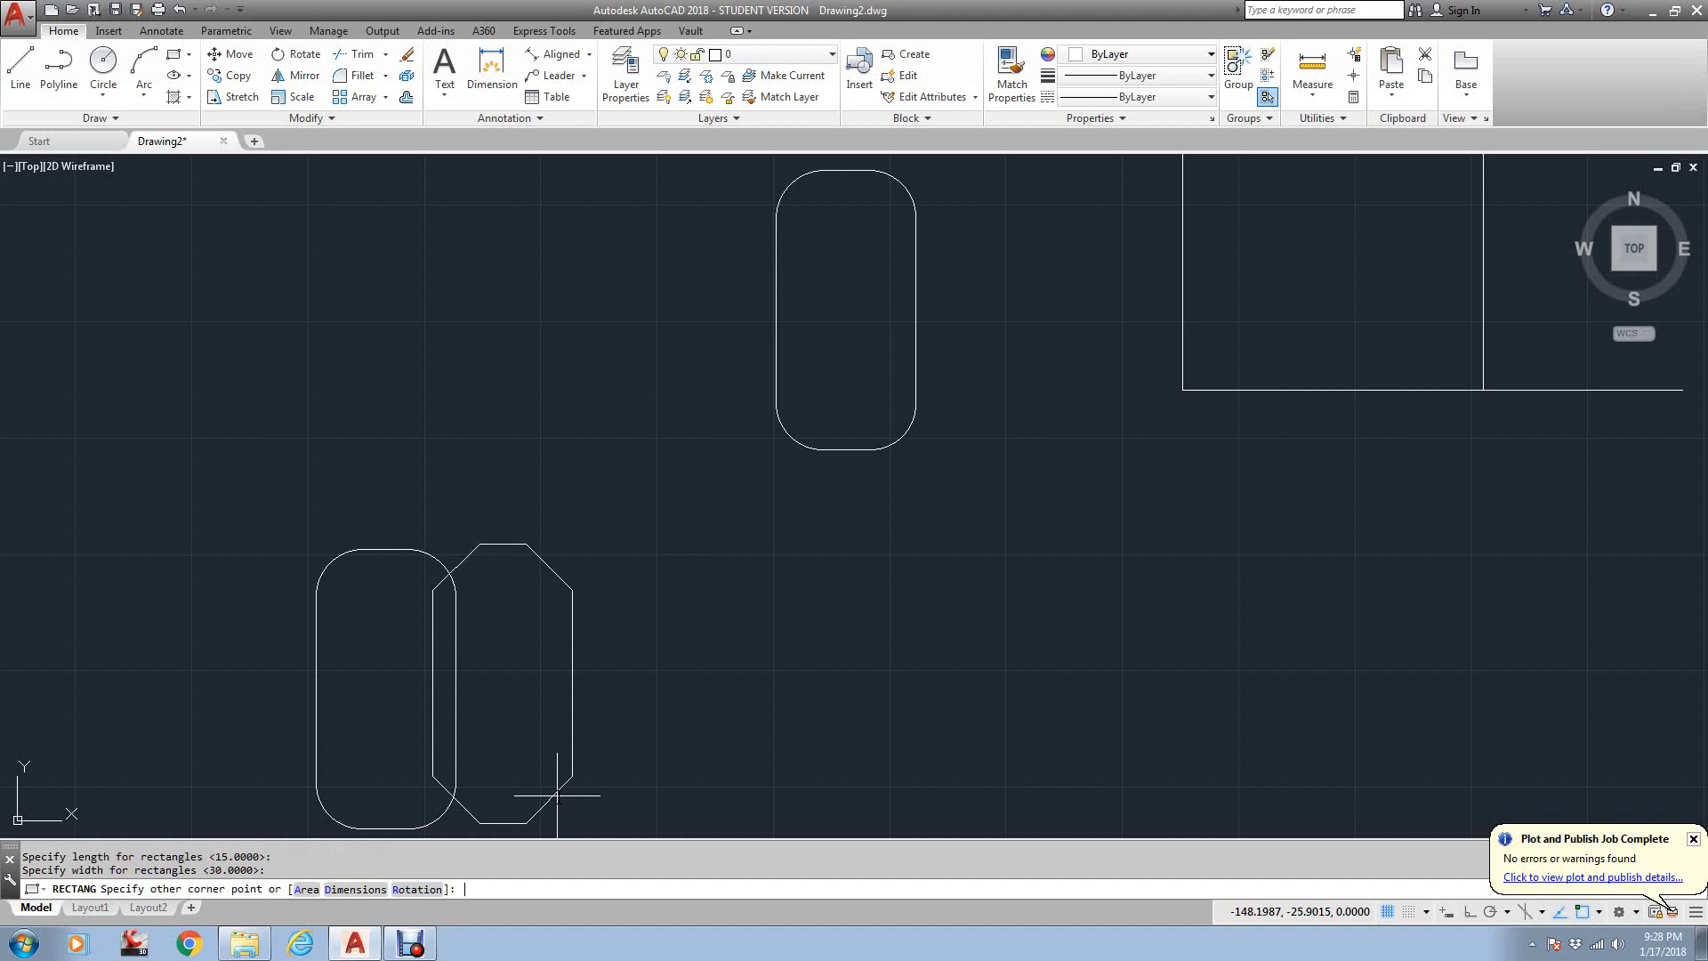
pyautogui.click(663, 742)
pyautogui.scroll(-2, 647, 556)
pyautogui.scroll(2, 647, 556)
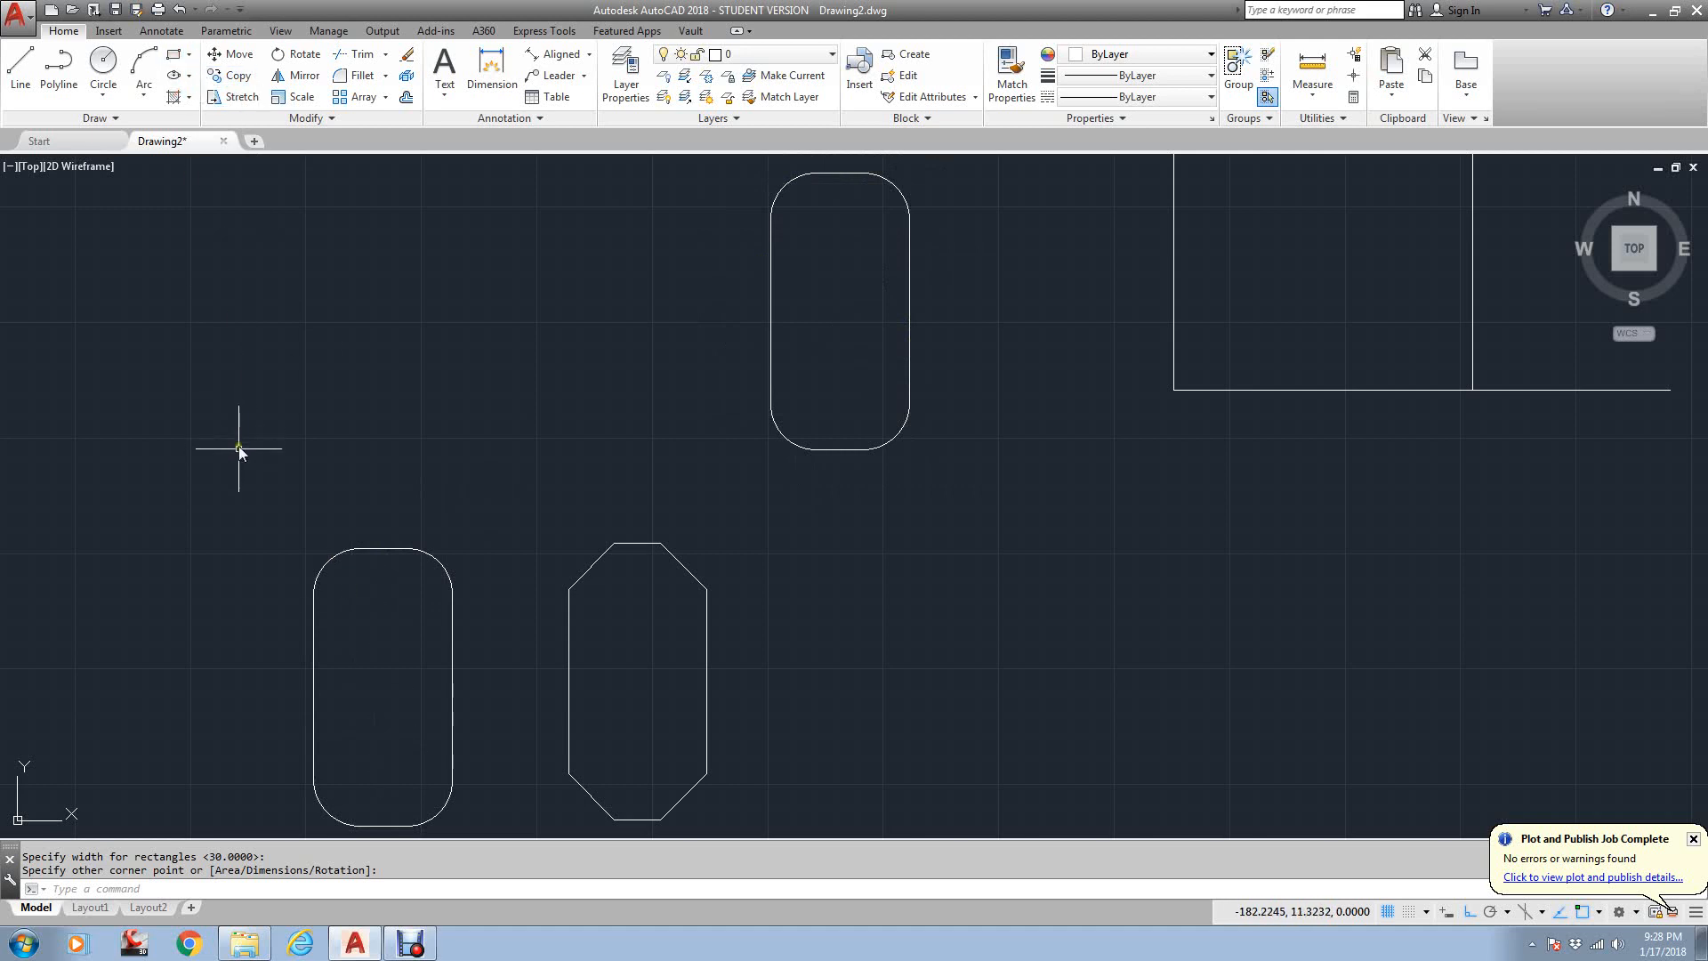
pyautogui.click(173, 54)
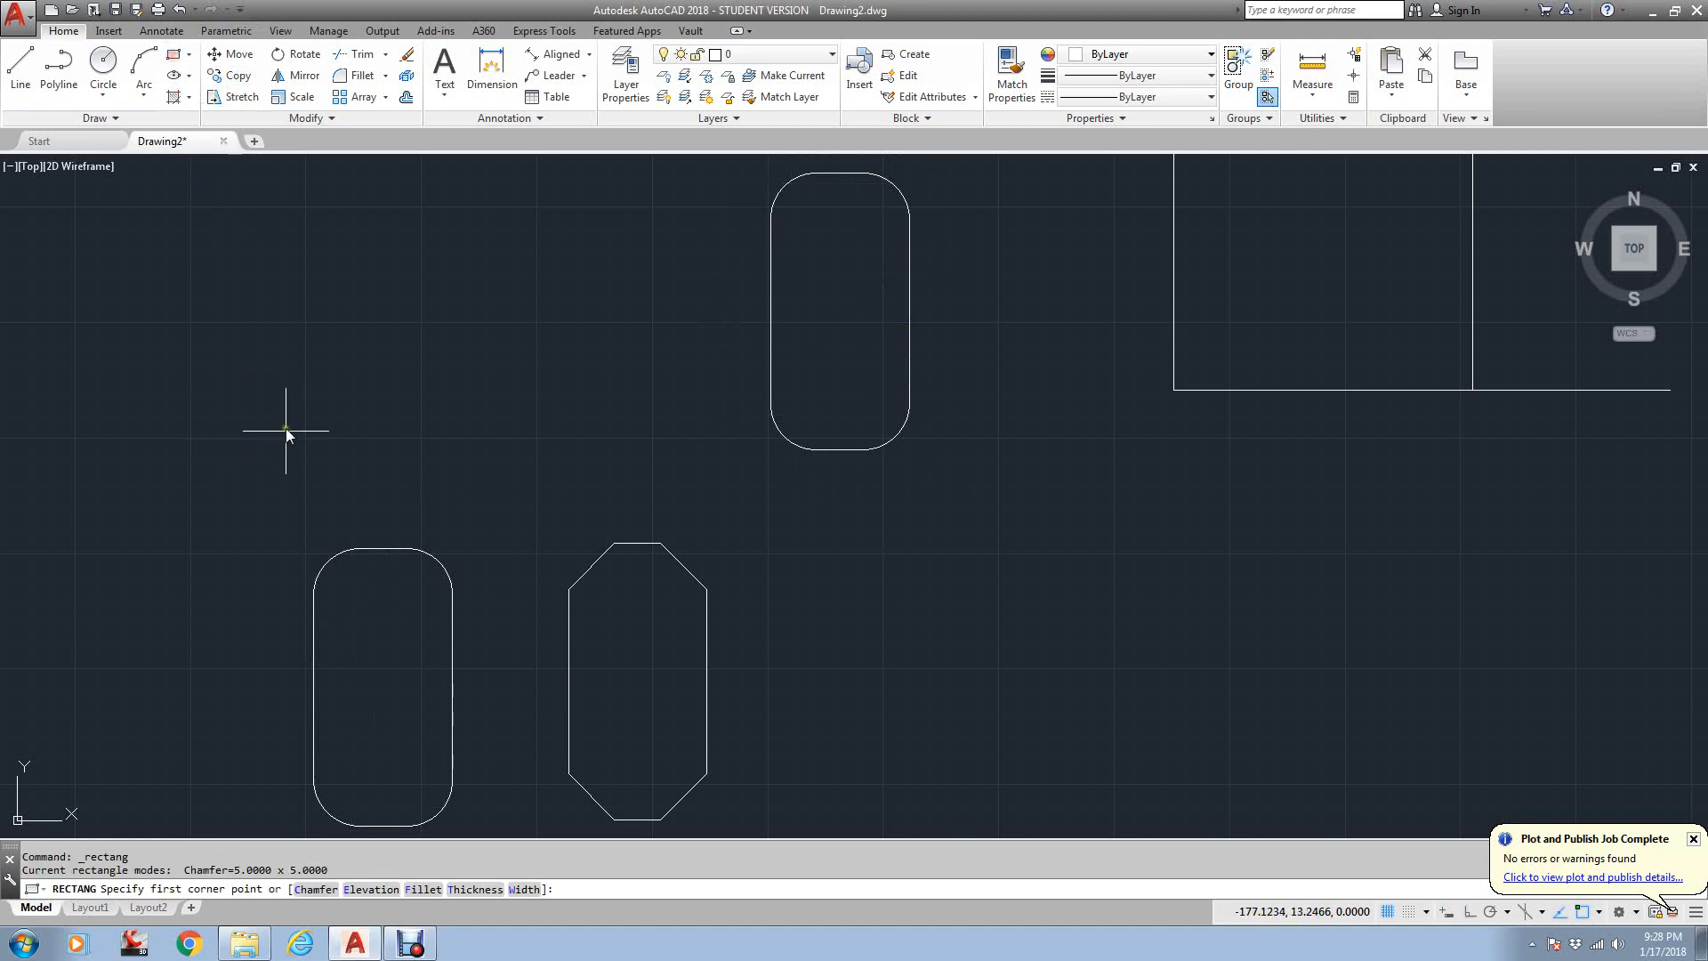
pyautogui.click(287, 459)
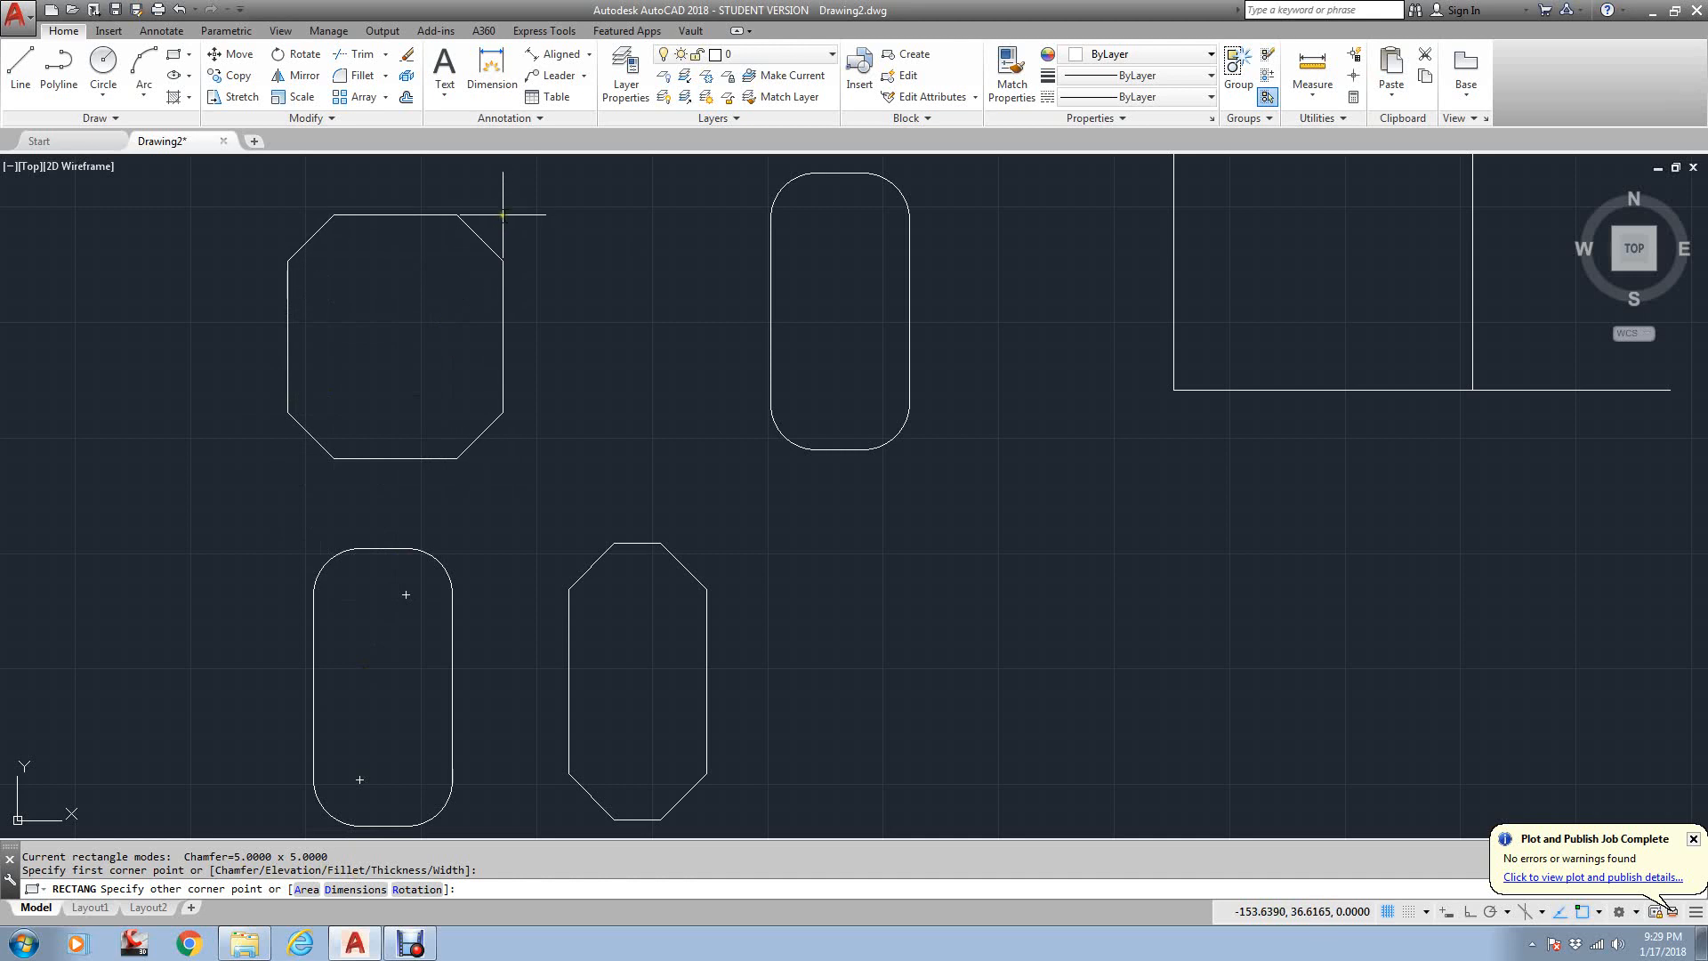
pyautogui.scroll(-2, 502, 221)
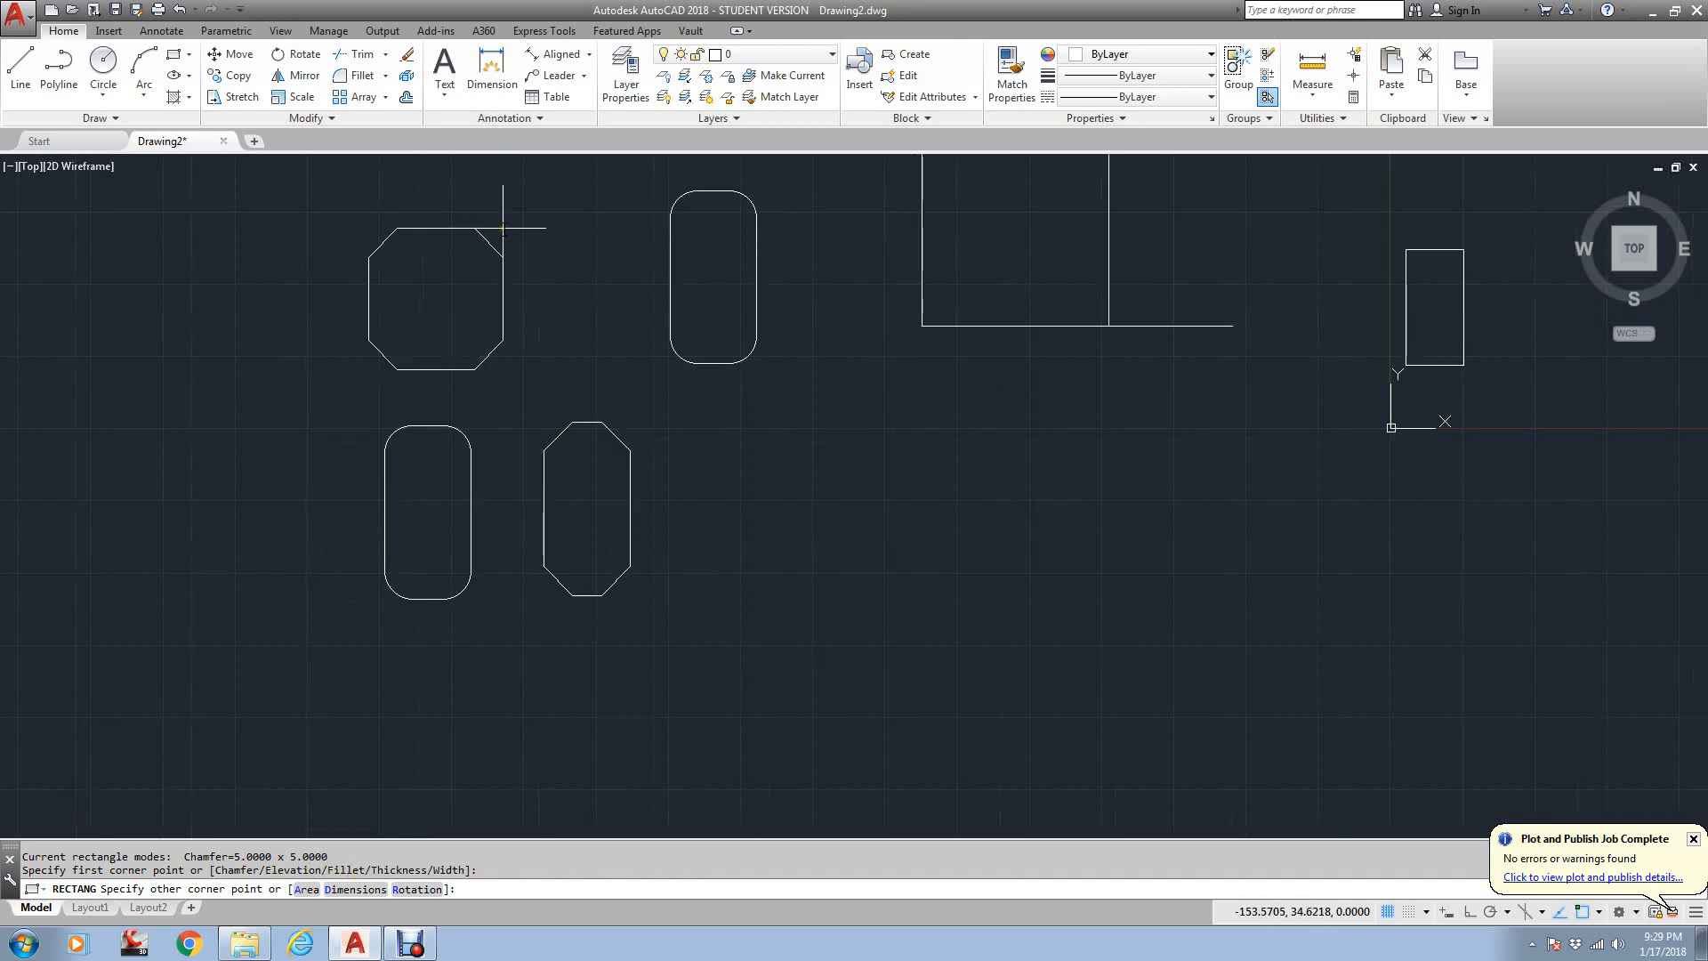
pyautogui.press('Escape')
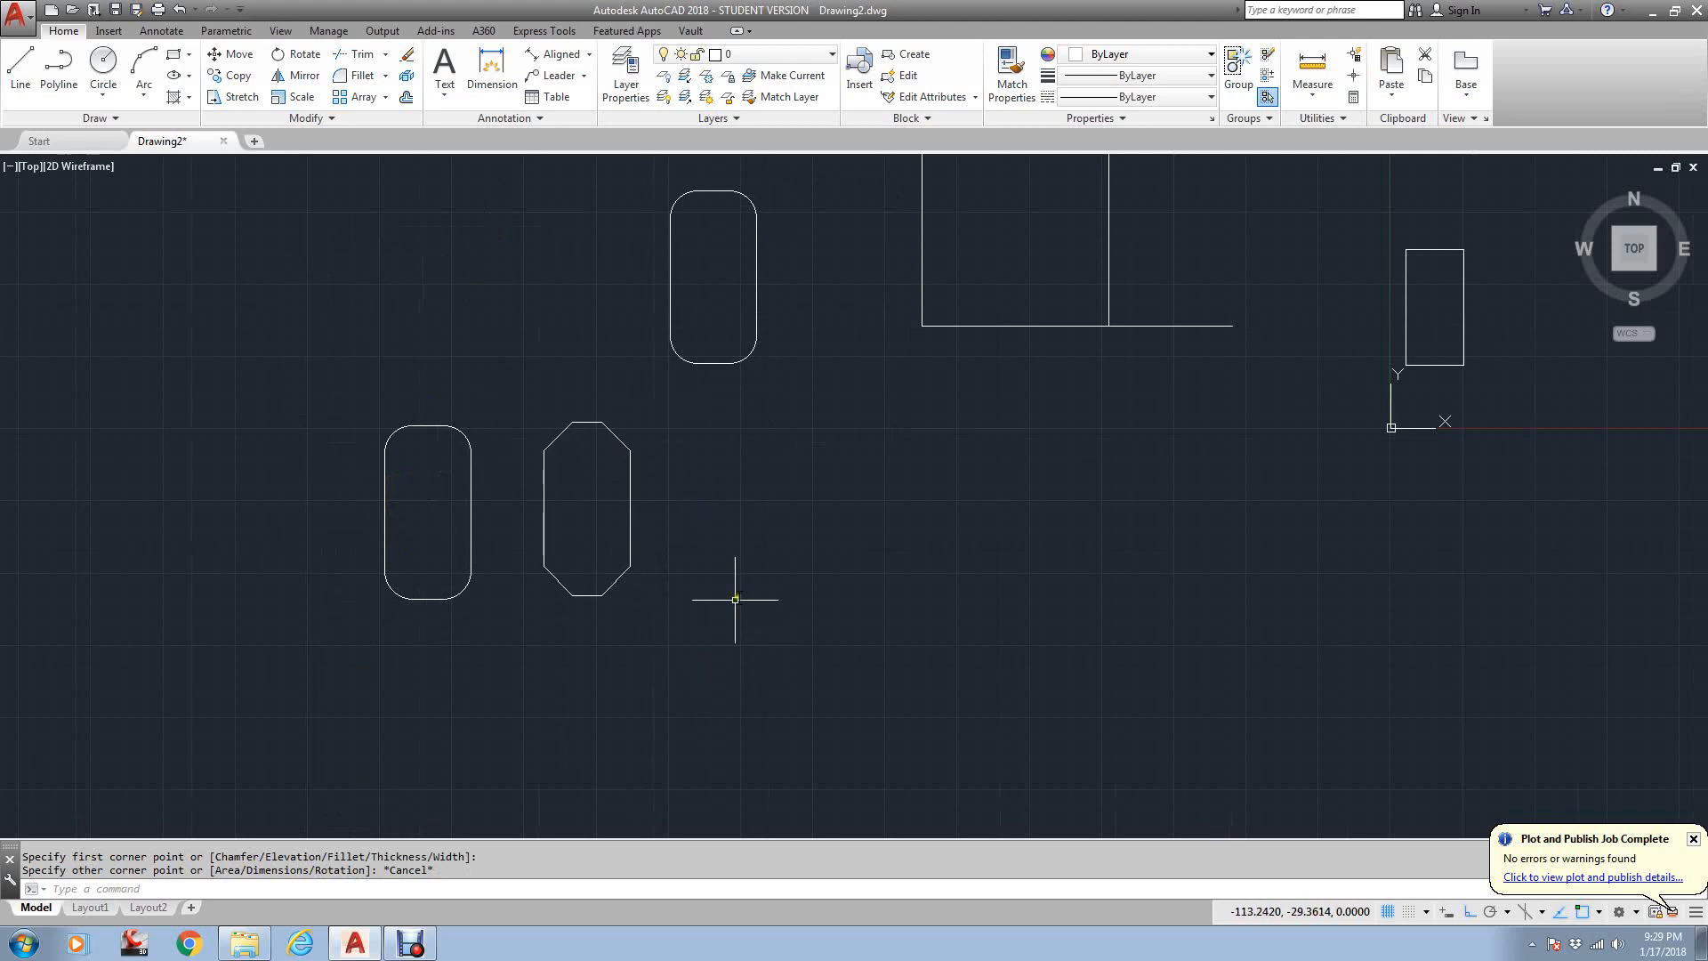
# - Set both rectangle chamfer distances to 0 and draw a freehand square-cornered rectangle to the right of the chamfered one
pyautogui.press('Return')
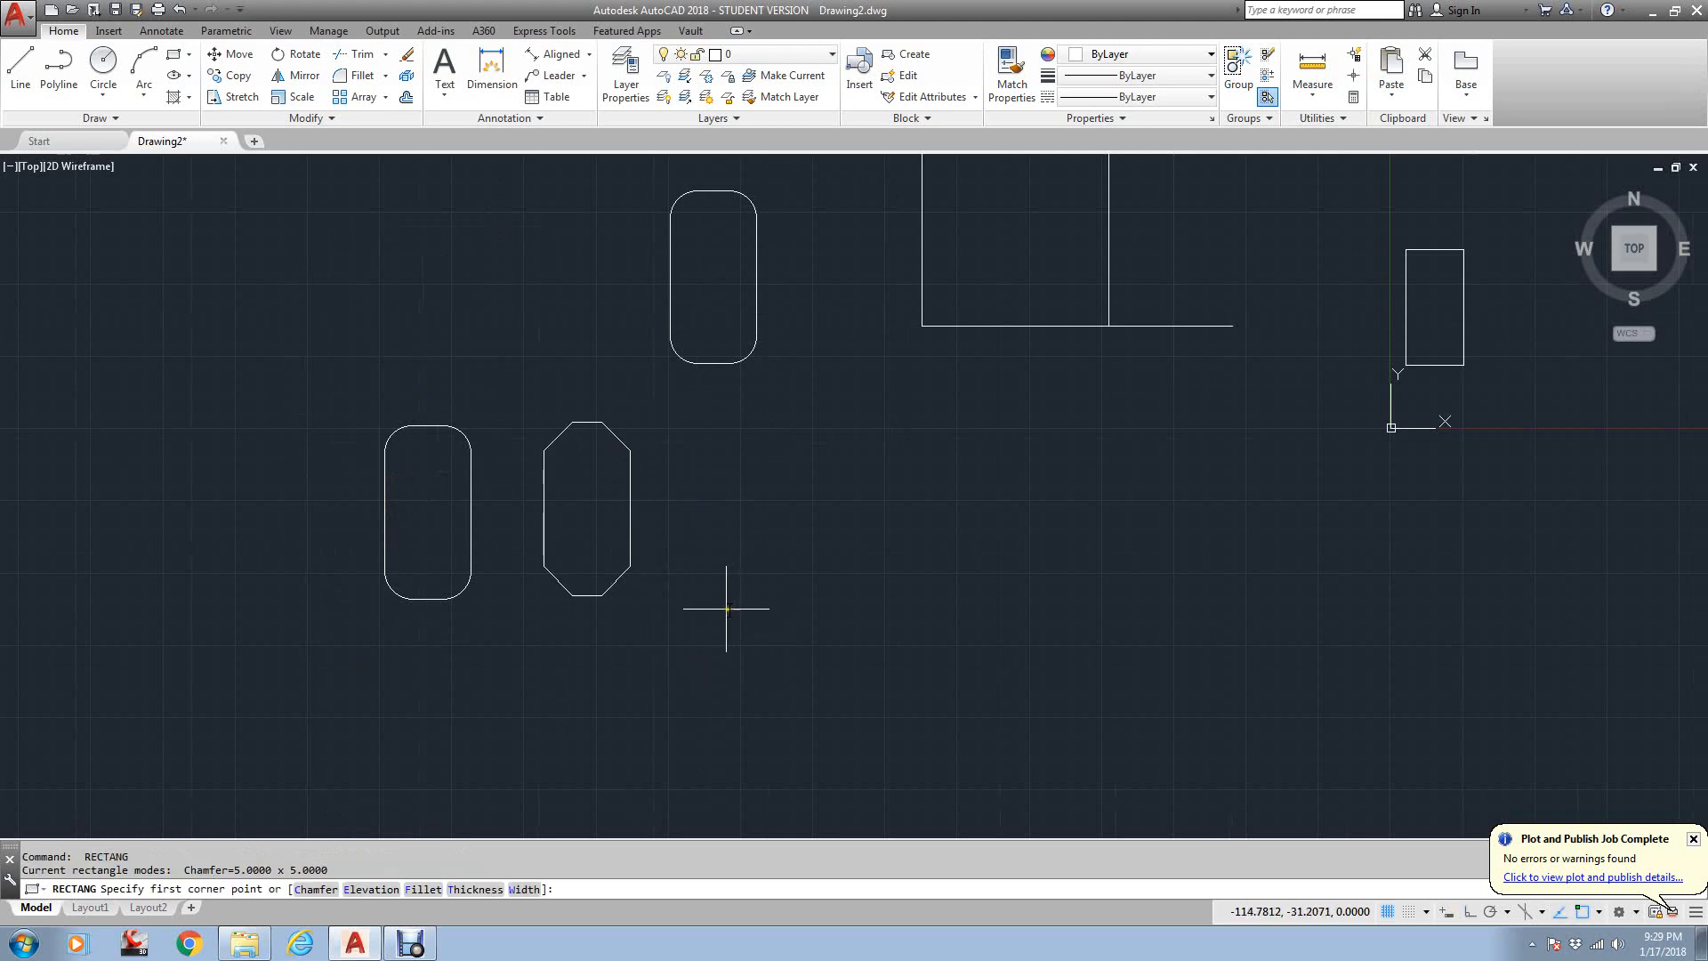
pyautogui.click(316, 889)
pyautogui.write('0')
pyautogui.press('Return')
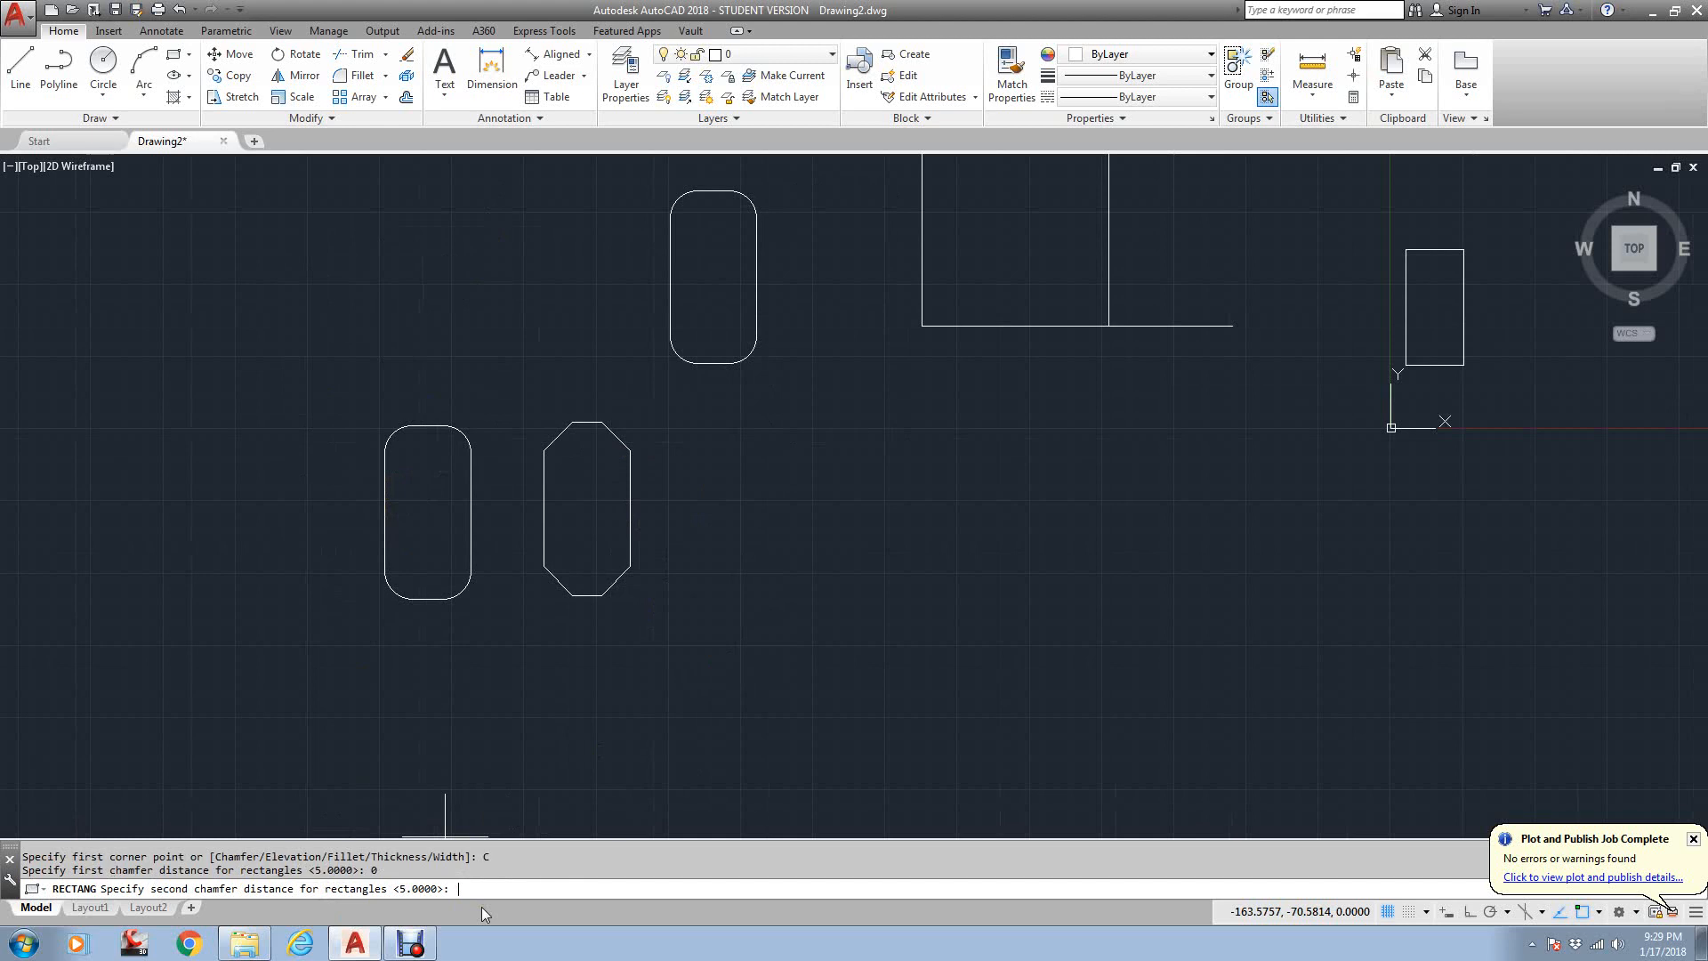
pyautogui.write('0')
pyautogui.press('Return')
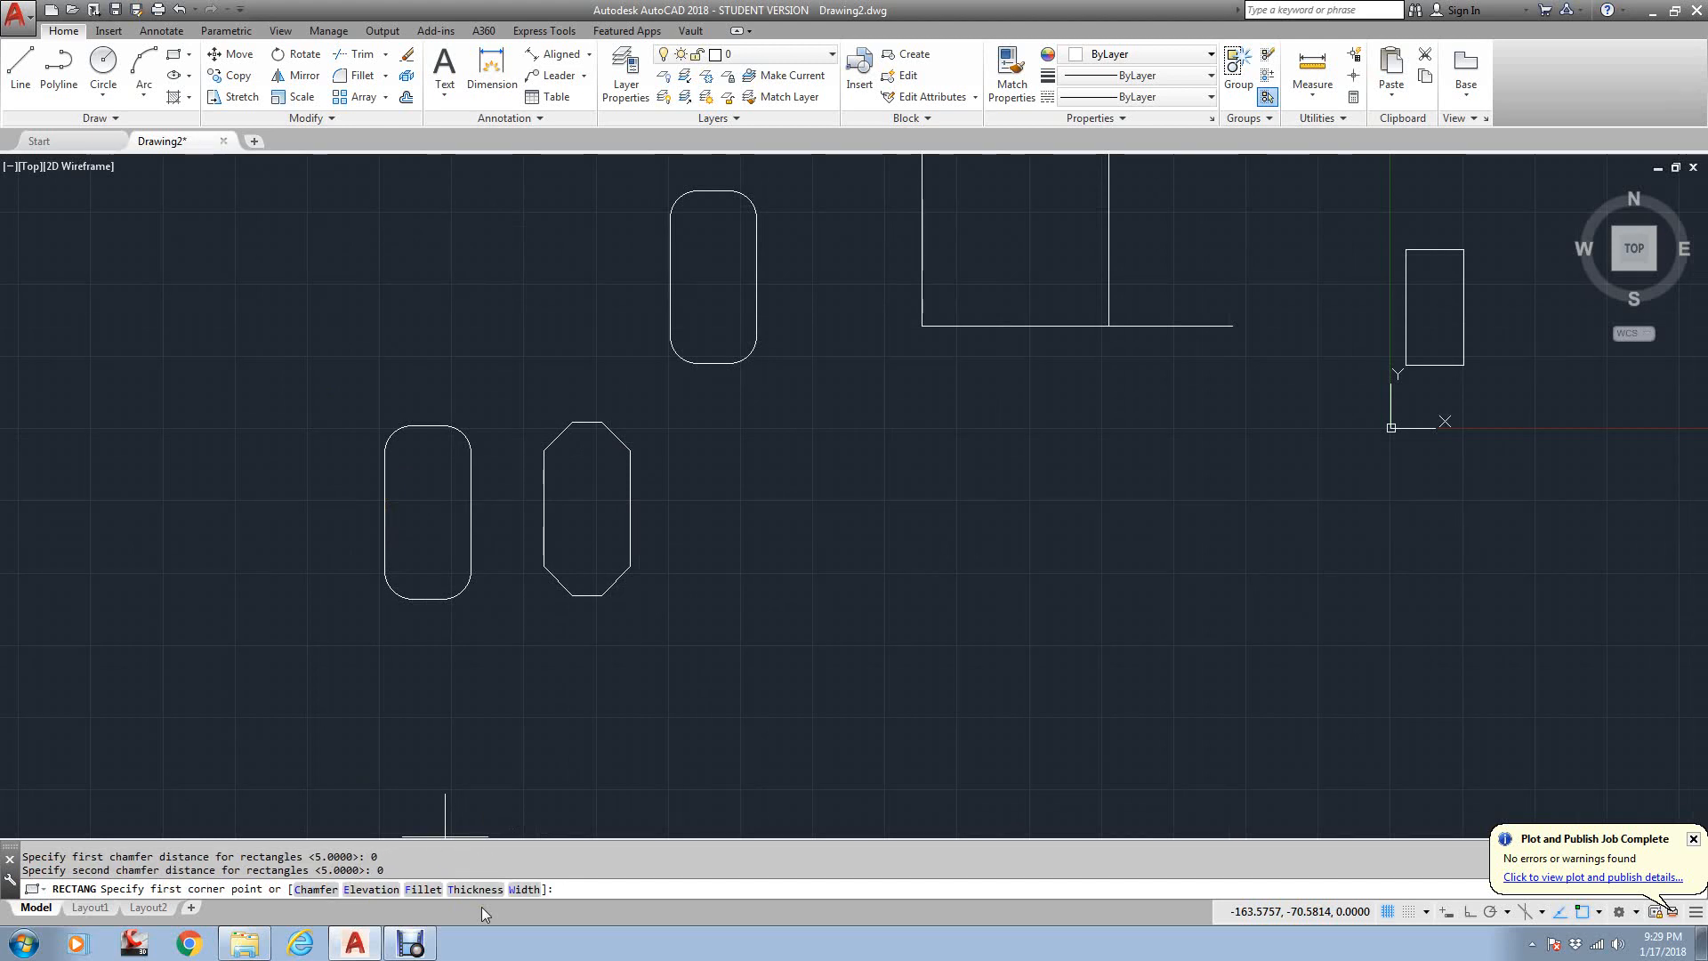
pyautogui.click(775, 647)
pyautogui.click(1042, 460)
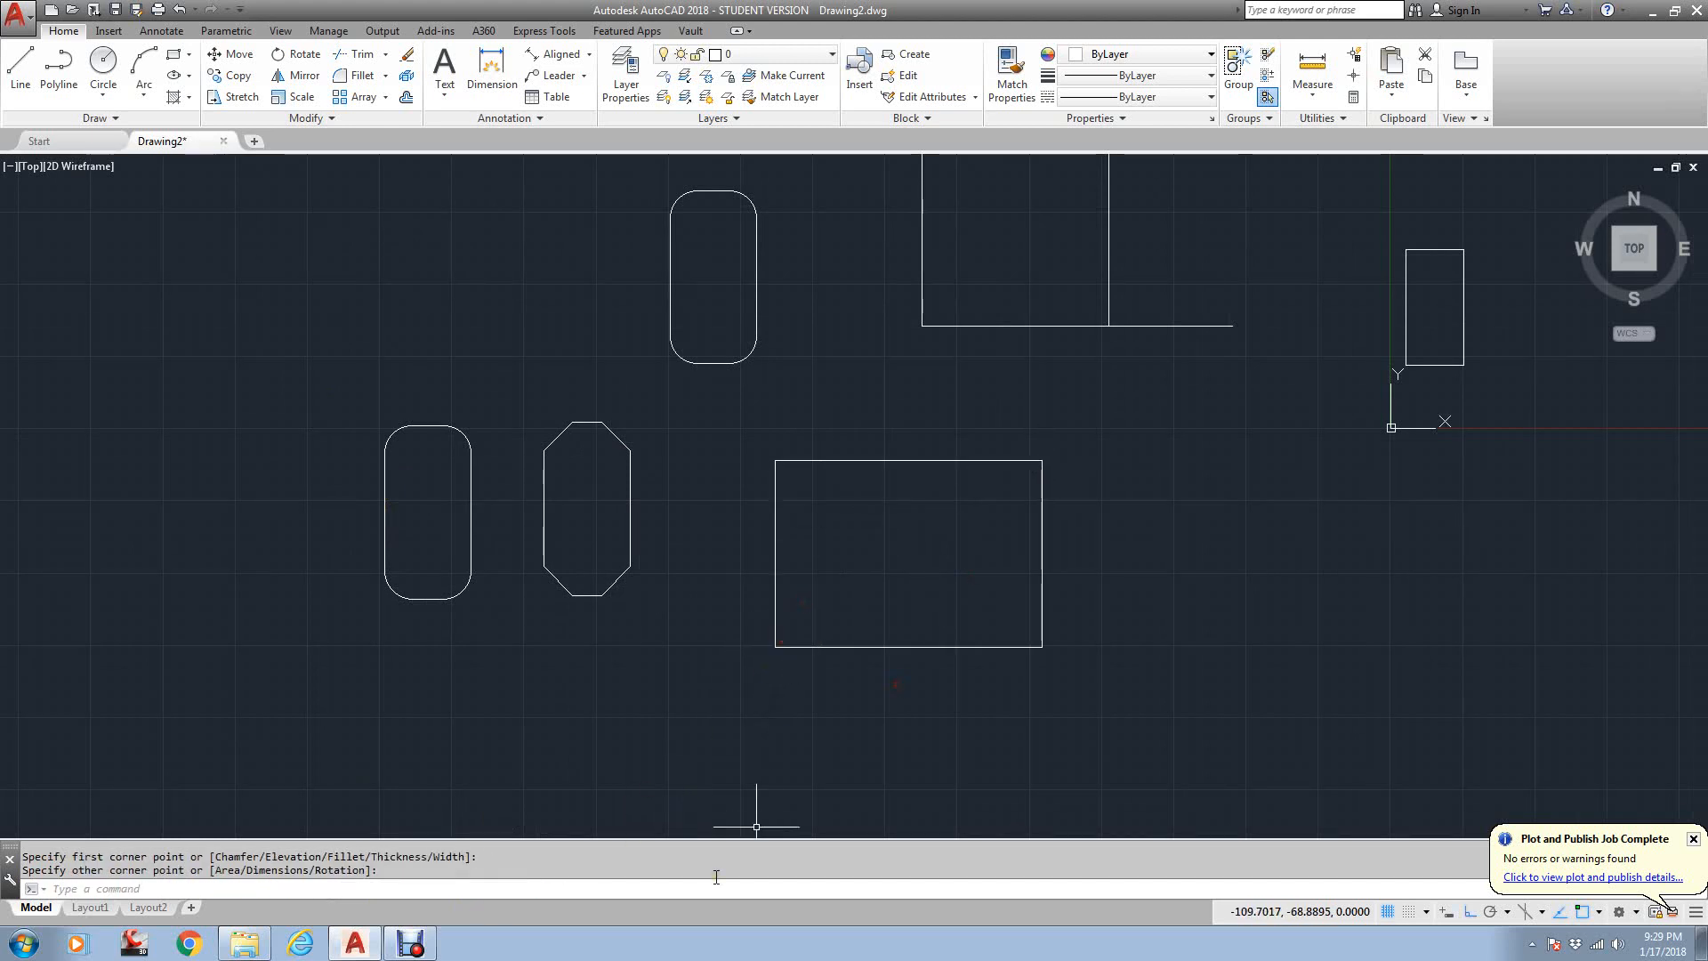